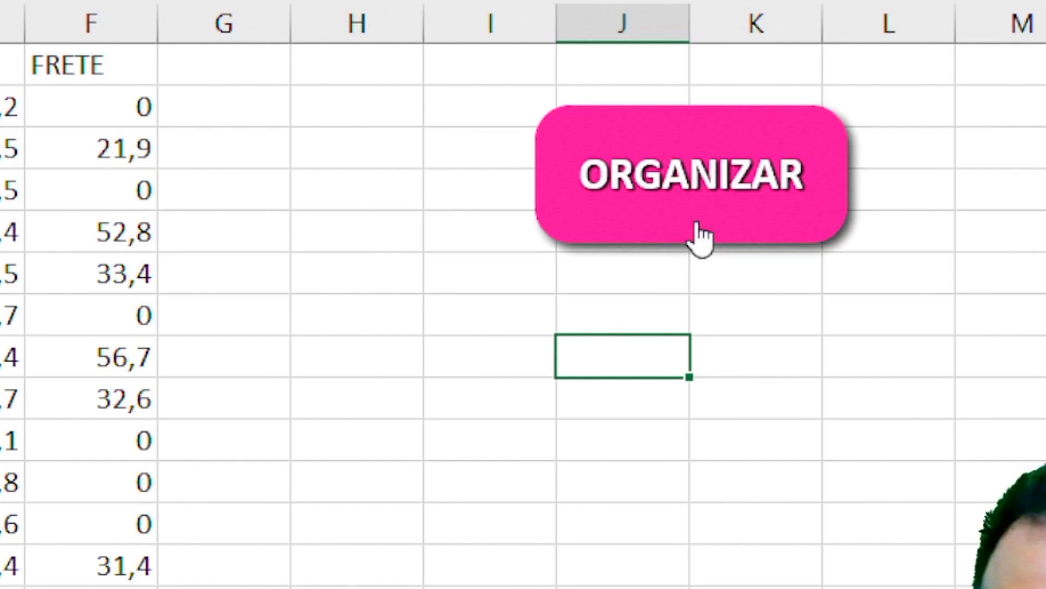
Run the ORGANIZAR macro on VENDAS 01, compare with raw VENDAS 02, then return.
{"action": "left_click", "coordinate": [702, 238]}
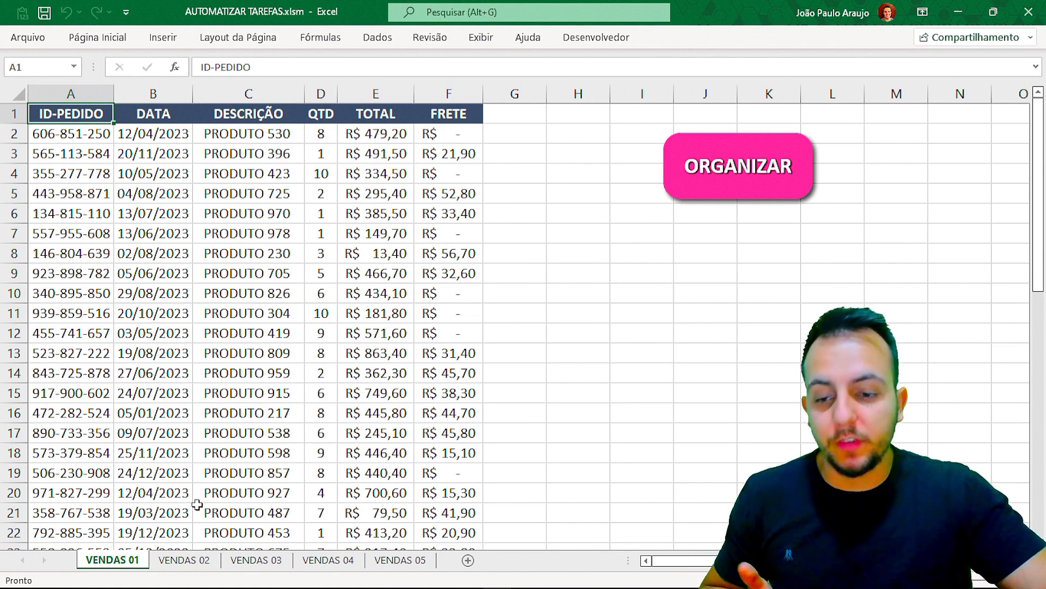
{"action": "left_click", "coordinate": [185, 560]}
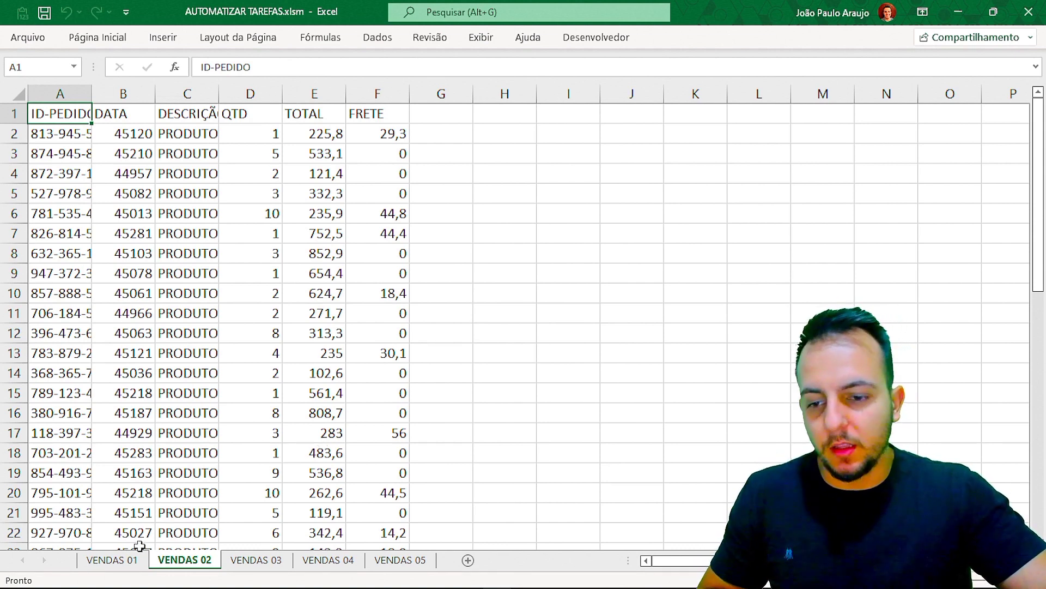
{"action": "left_click", "coordinate": [115, 560]}
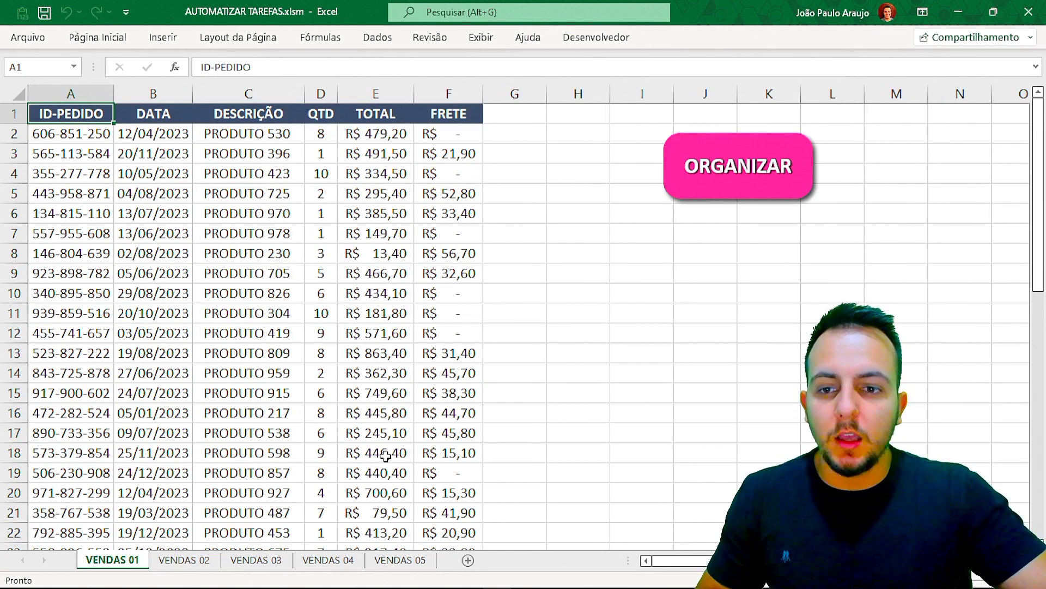
Switch to the raw VENDAS 02 sheet and flip through the sales sheets.
{"action": "left_click", "coordinate": [184, 560]}
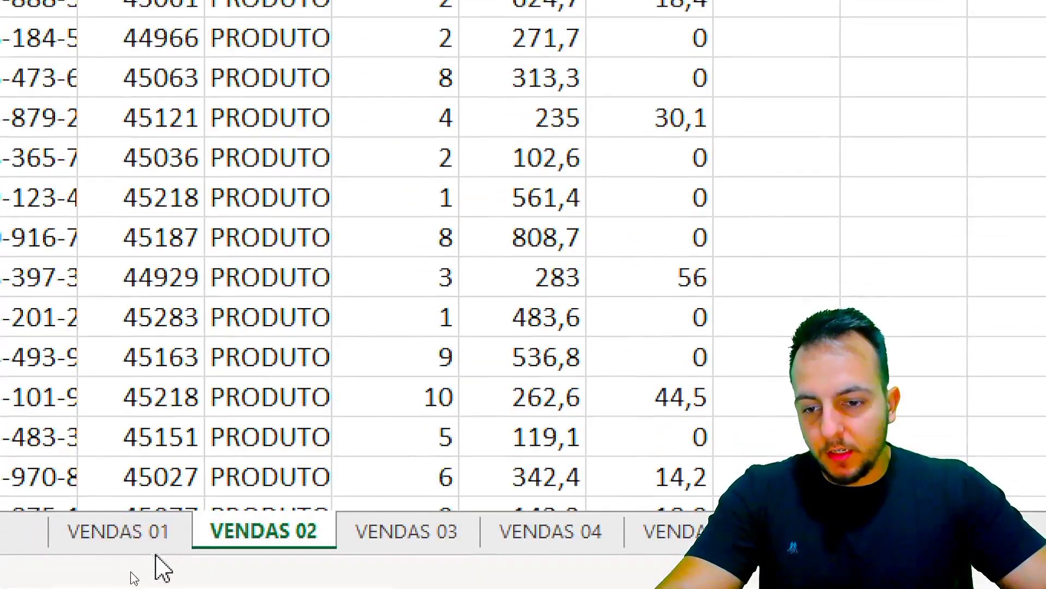
{"action": "left_click", "coordinate": [125, 563]}
{"action": "left_click", "coordinate": [303, 547]}
{"action": "left_click", "coordinate": [455, 548]}
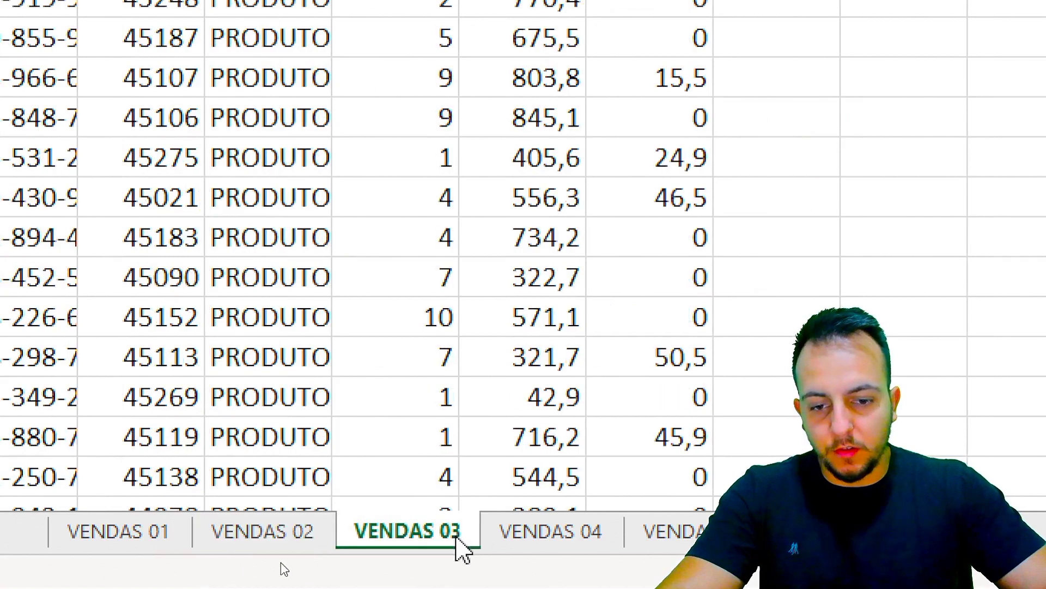
{"action": "left_click", "coordinate": [545, 545]}
{"action": "left_click", "coordinate": [315, 548]}
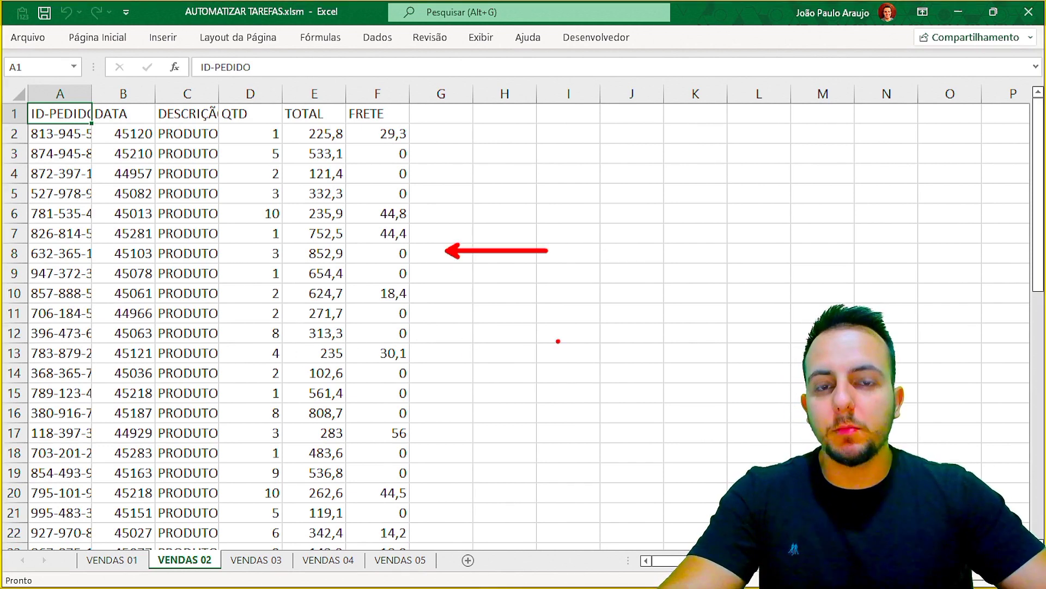
View VENDAS 03, VENDAS 04 and VENDAS 05, then return to VENDAS 02.
{"action": "left_click", "coordinate": [275, 563]}
{"action": "left_click", "coordinate": [315, 563]}
{"action": "key", "text": "ctrl+Page_Down"}
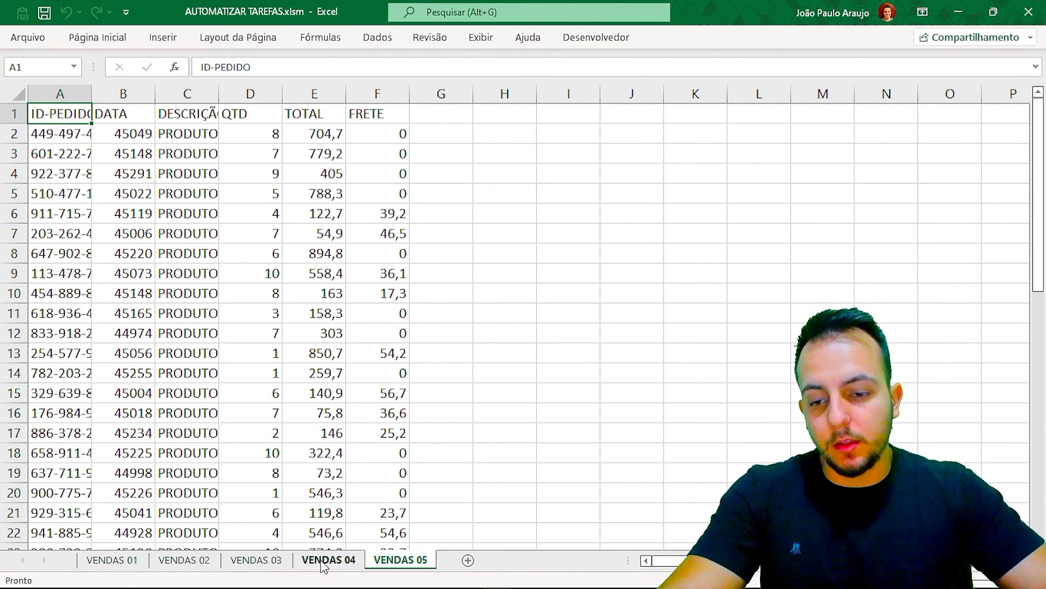
{"action": "left_click", "coordinate": [195, 563]}
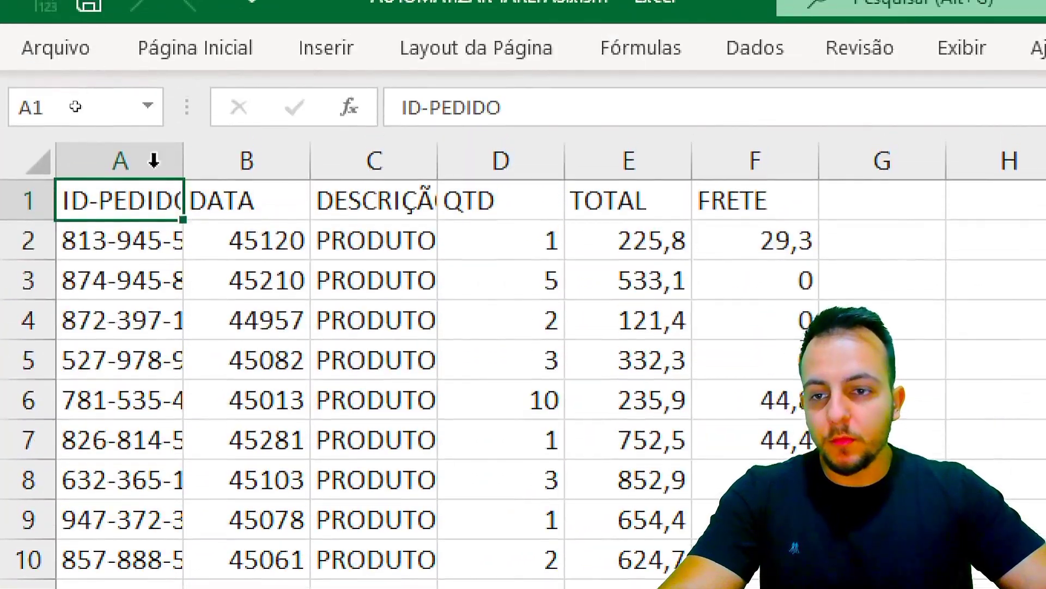
{"action": "left_click", "coordinate": [146, 241]}
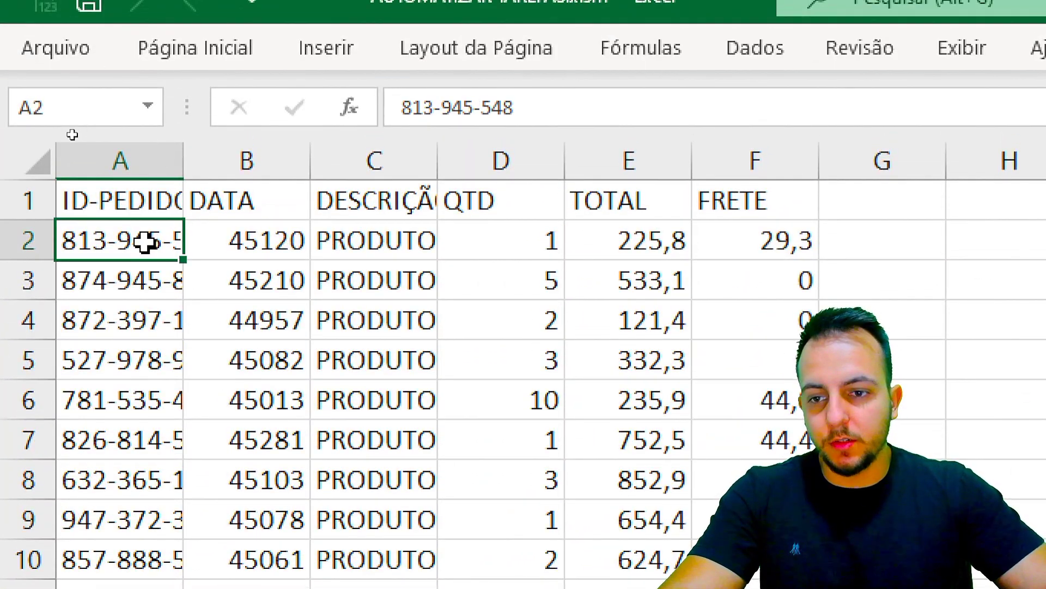
{"action": "left_click", "coordinate": [139, 275]}
{"action": "left_click", "coordinate": [137, 324]}
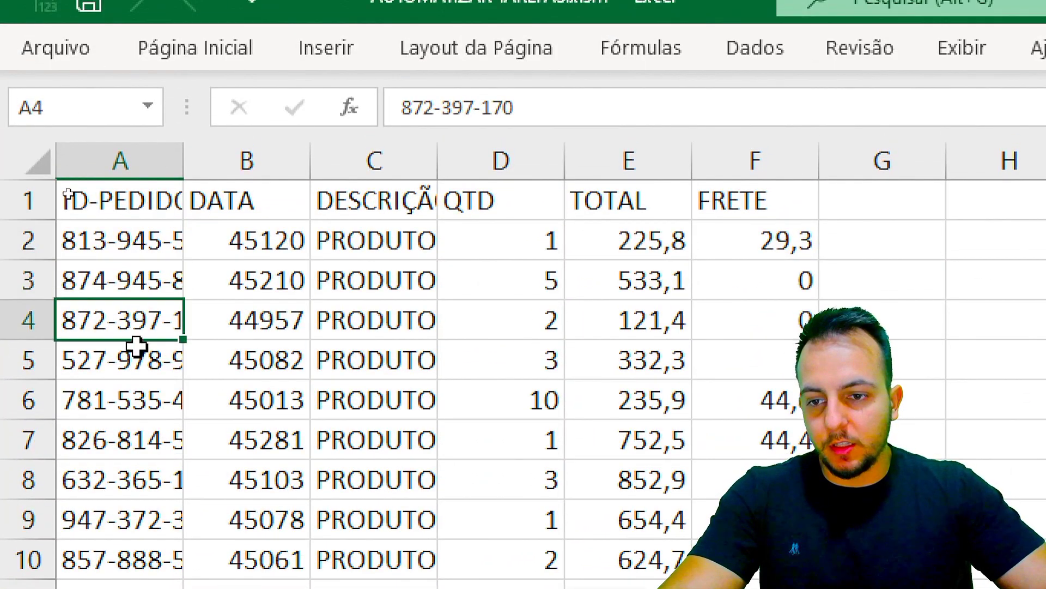
{"action": "left_click", "coordinate": [138, 374]}
{"action": "left_click", "coordinate": [135, 402]}
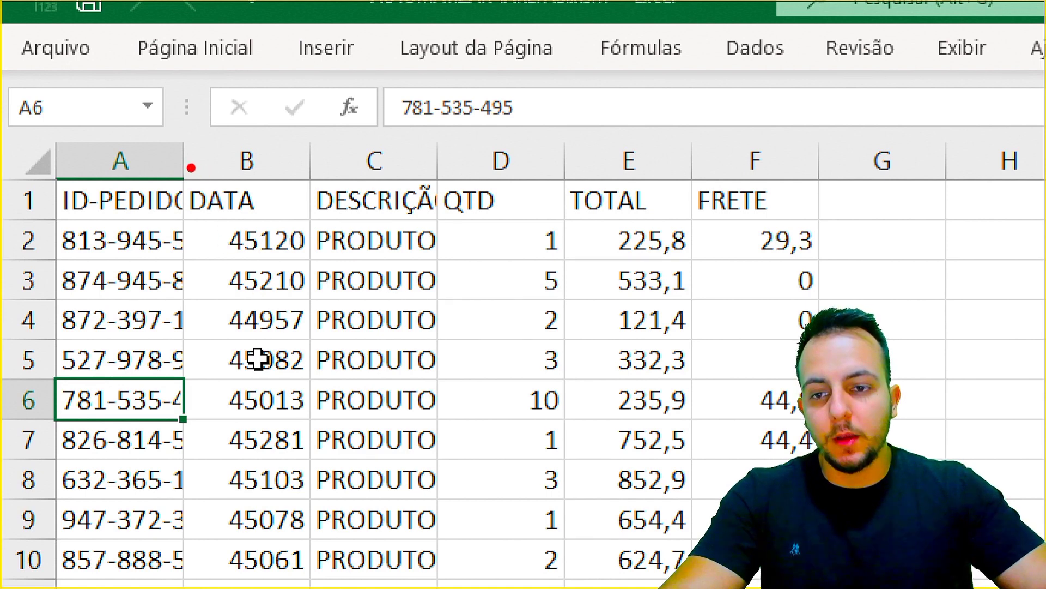
{"action": "left_click_drag", "start_coordinate": [181, 148], "coordinate": [181, 505]}
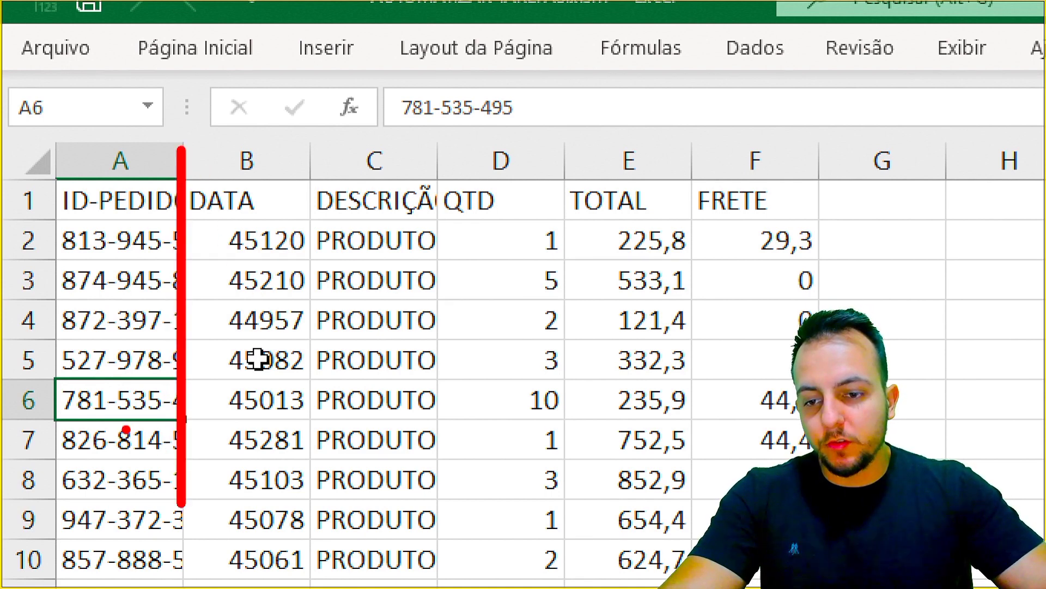
{"action": "left_click_drag", "start_coordinate": [64, 422], "coordinate": [240, 422]}
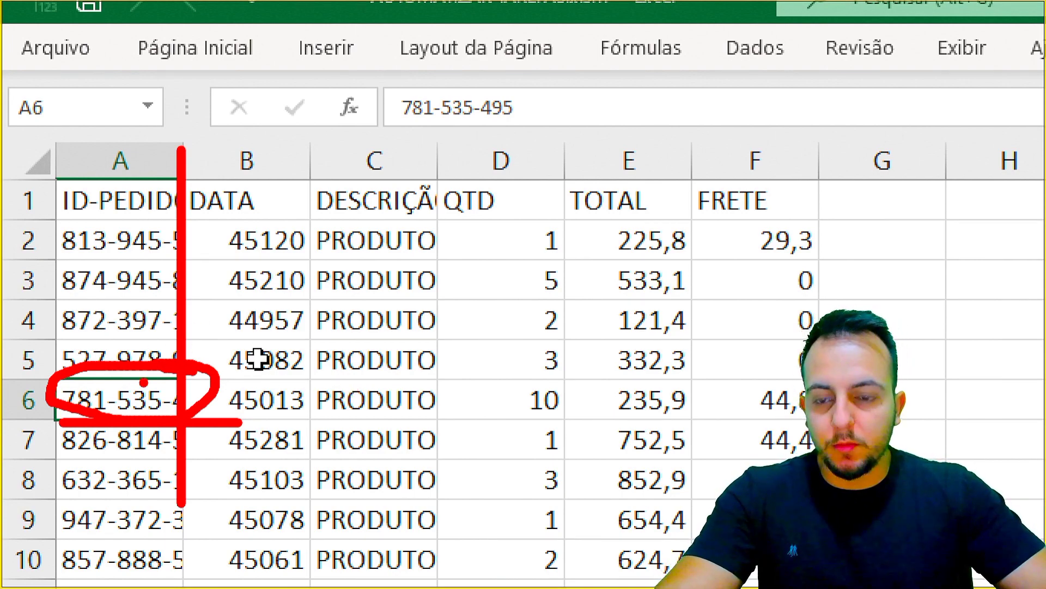
{"action": "key", "text": "Escape"}
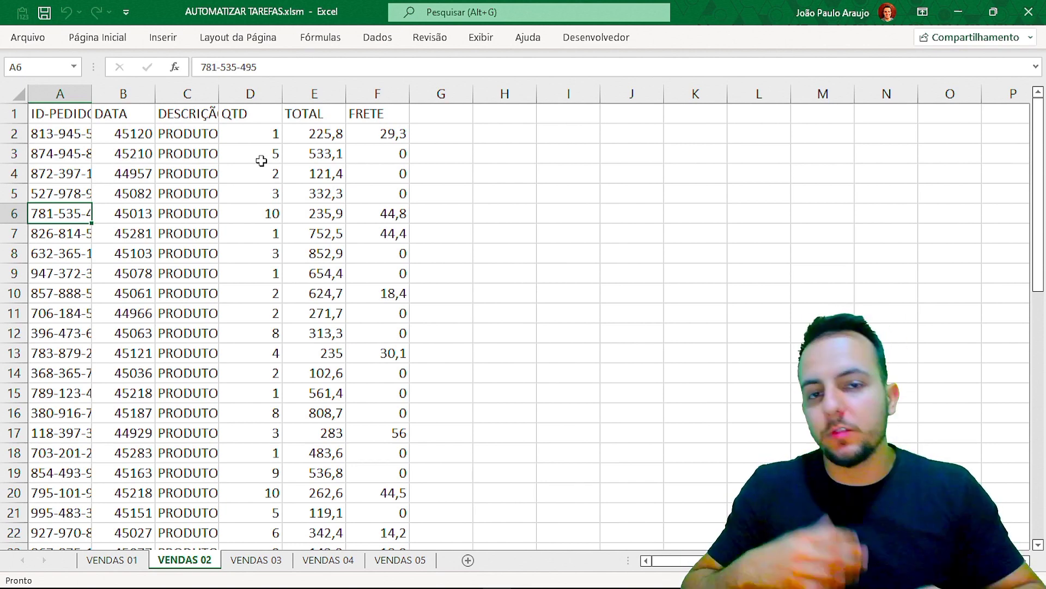
{"action": "left_click", "coordinate": [111, 561]}
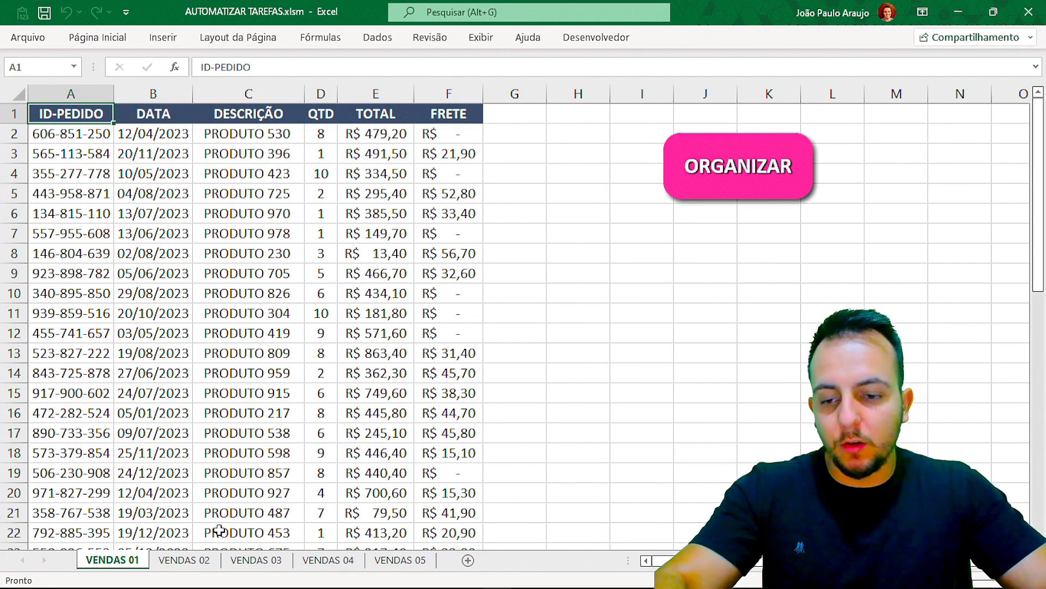
{"action": "left_click", "coordinate": [201, 560]}
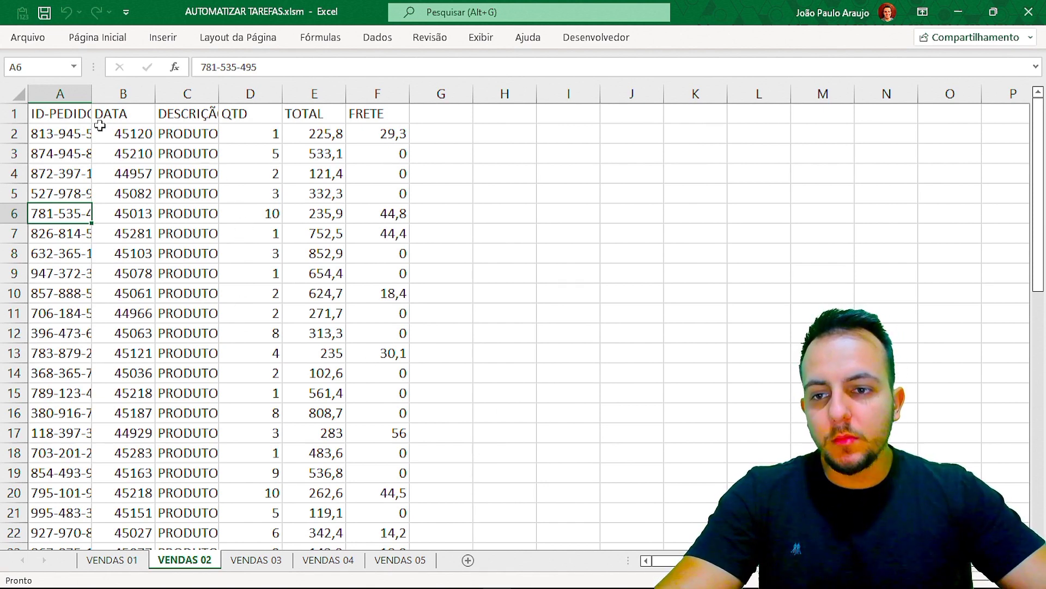
AutoFit columns A to F so order IDs and descriptions show in full.
{"action": "left_click_drag", "start_coordinate": [60, 94], "coordinate": [364, 96]}
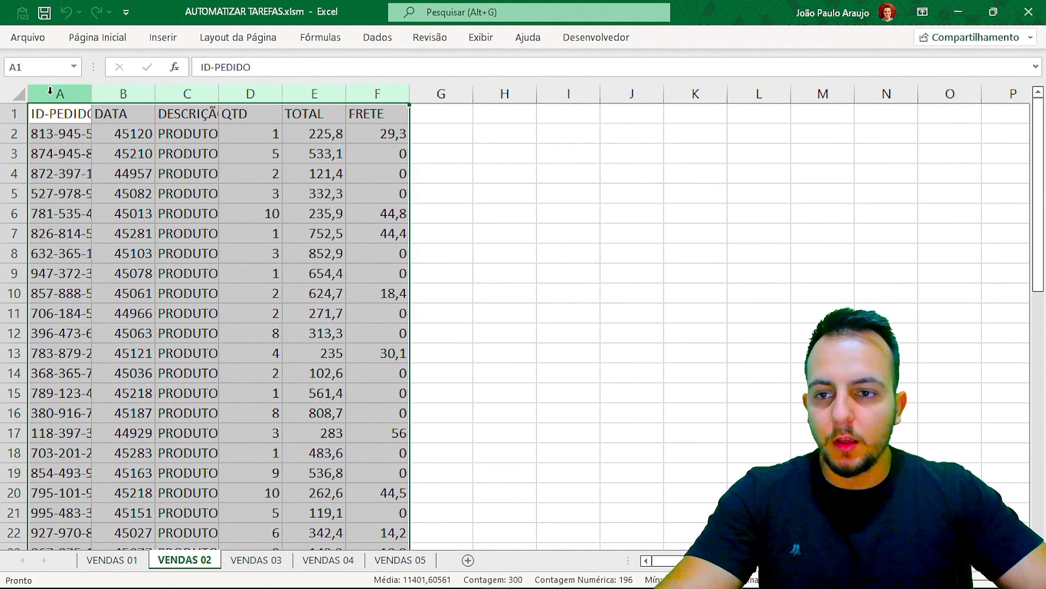
{"action": "left_click_drag", "start_coordinate": [57, 94], "coordinate": [418, 98]}
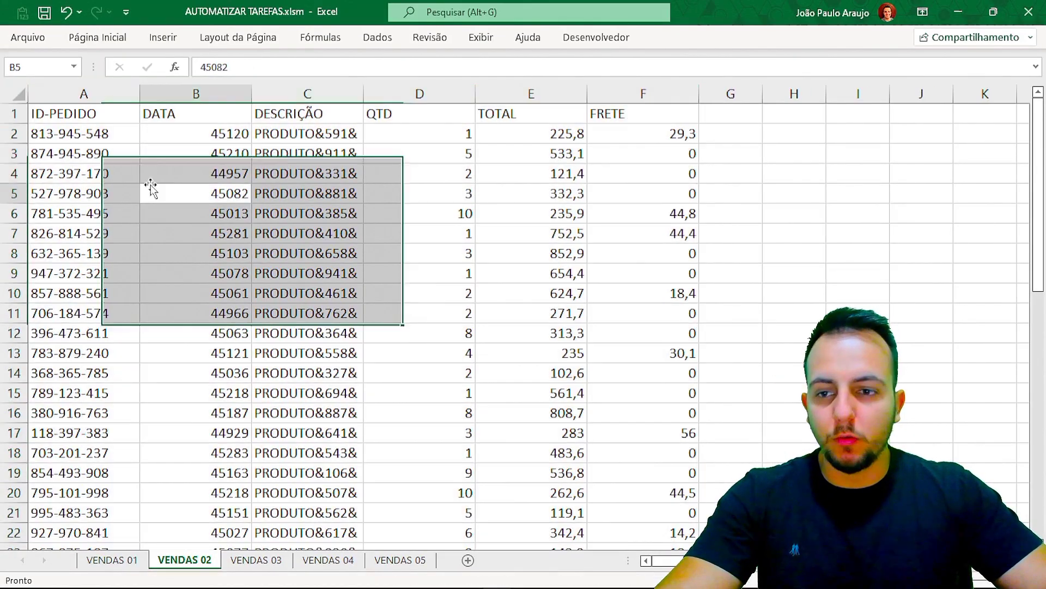
{"action": "left_click", "coordinate": [158, 192]}
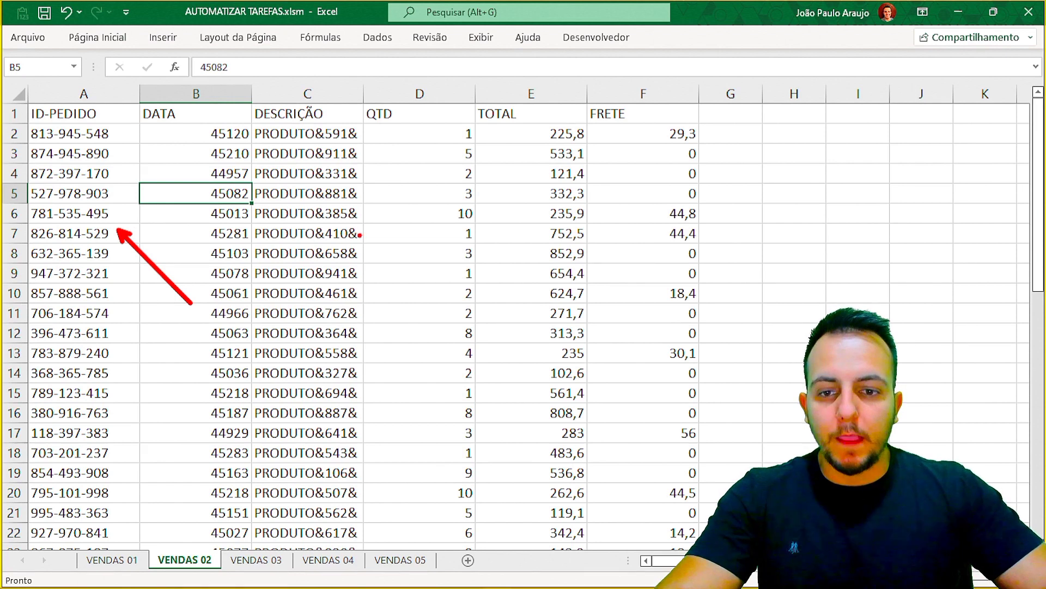
Select table cells and bring up Format Cells with Ctrl+1.
{"action": "left_click_drag", "start_coordinate": [359, 235], "coordinate": [500, 298]}
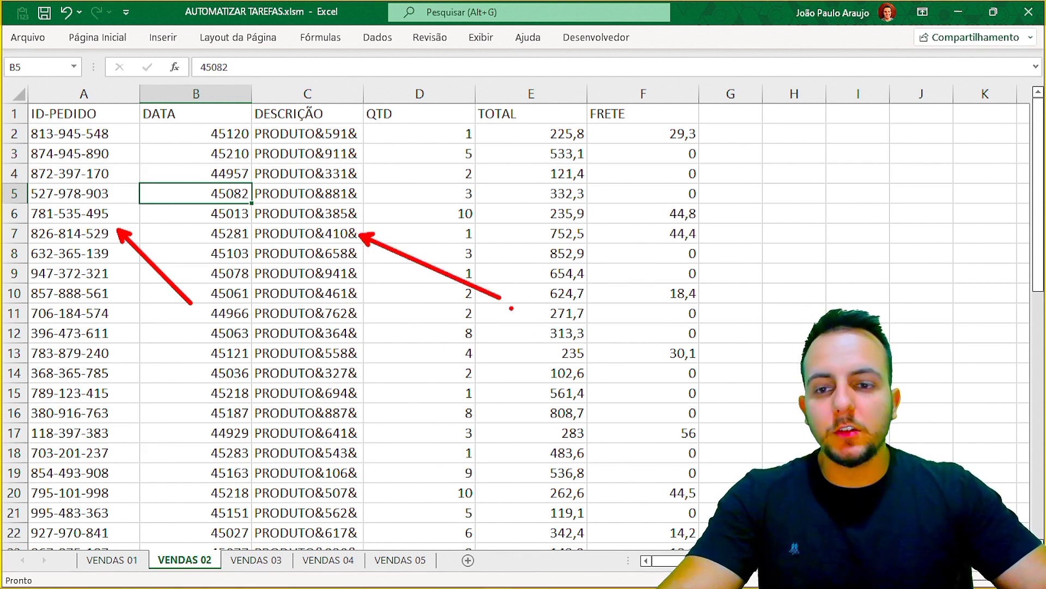
{"action": "key", "text": "Escape"}
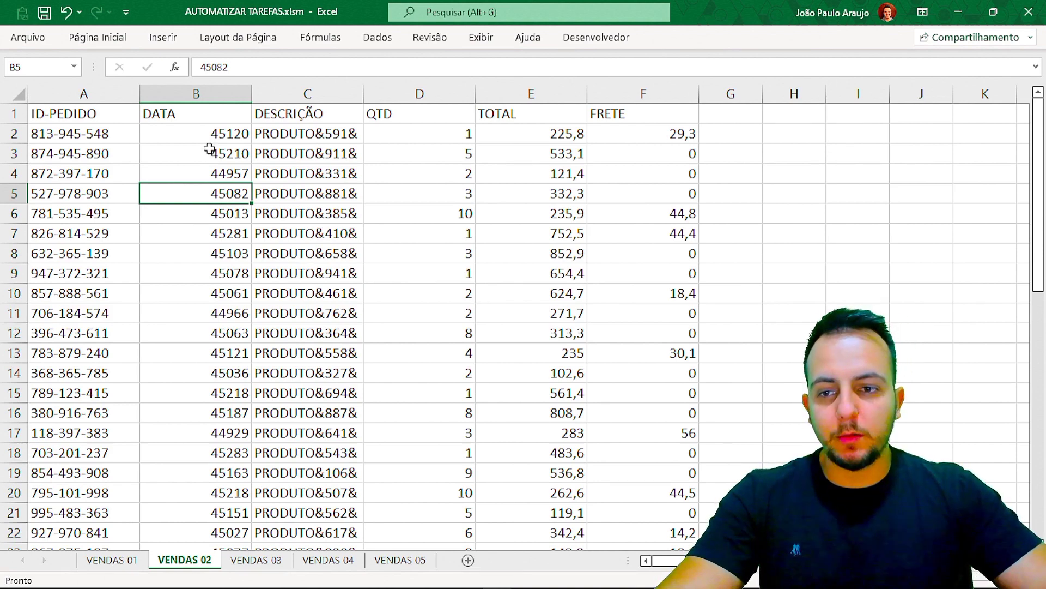
{"action": "key", "text": "ctrl+1"}
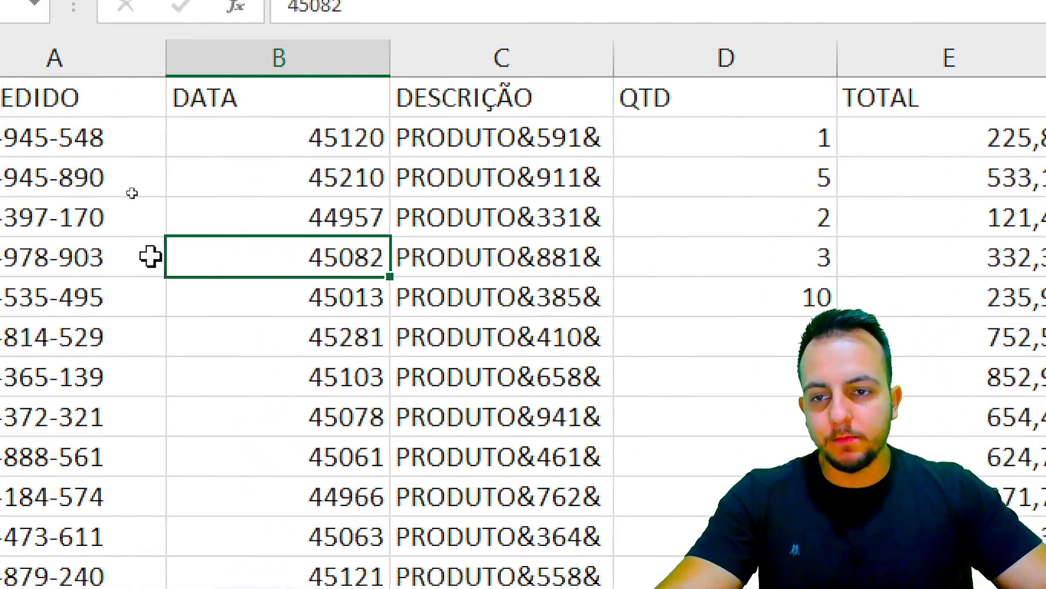
{"action": "left_click_drag", "start_coordinate": [281, 256], "coordinate": [165, 298]}
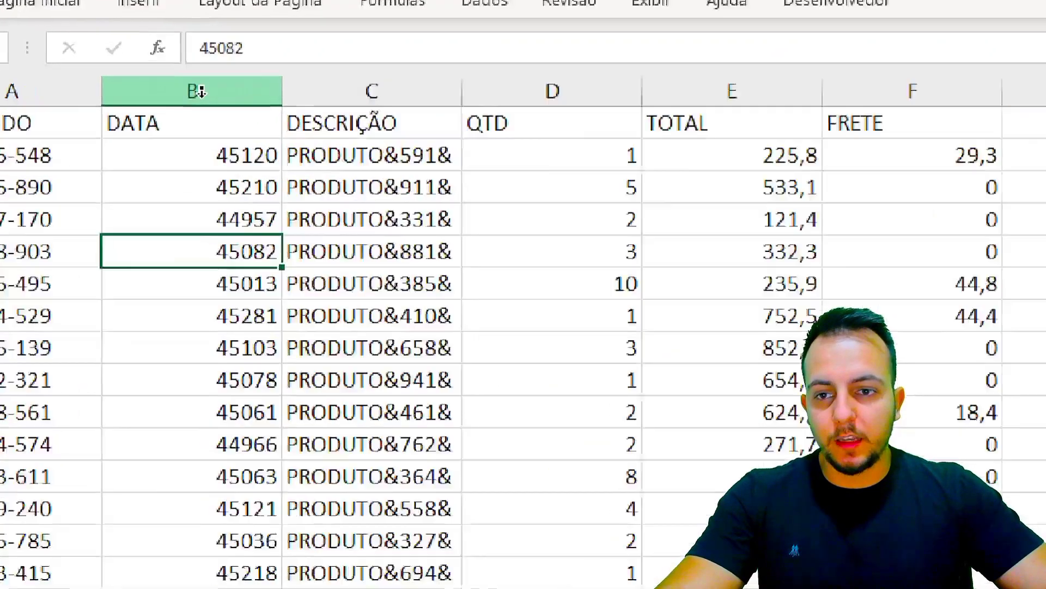
{"action": "left_click", "coordinate": [202, 93]}
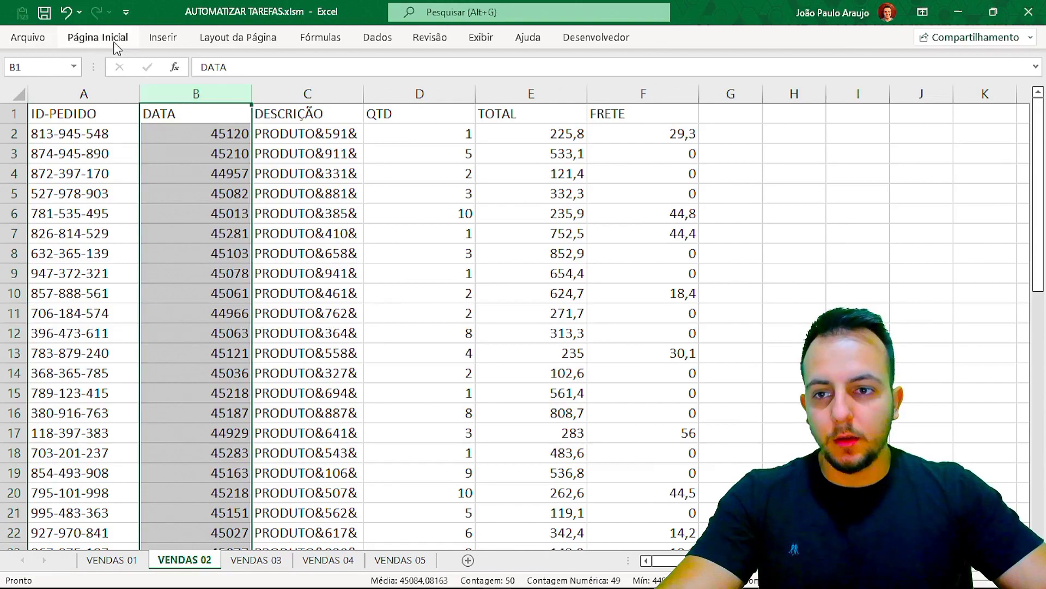
{"action": "left_click", "coordinate": [98, 37]}
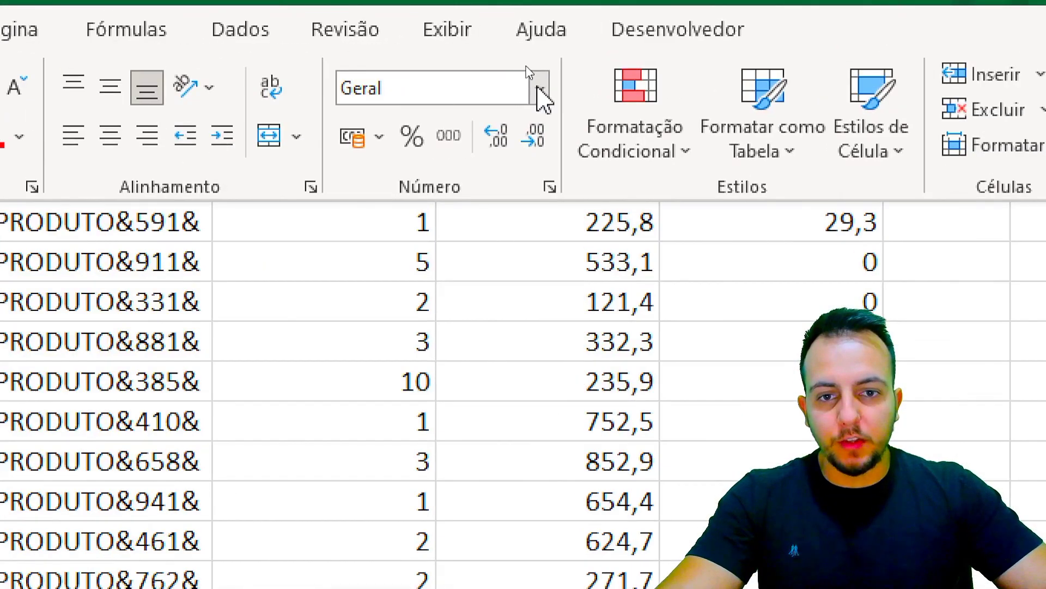
{"action": "left_click", "coordinate": [527, 67]}
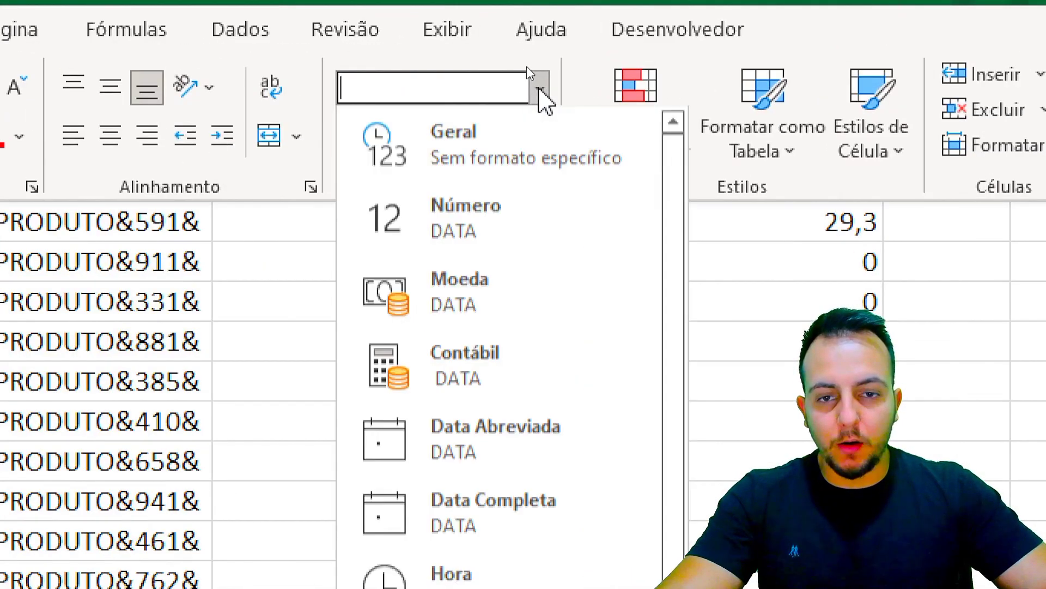
{"action": "left_click", "coordinate": [417, 463]}
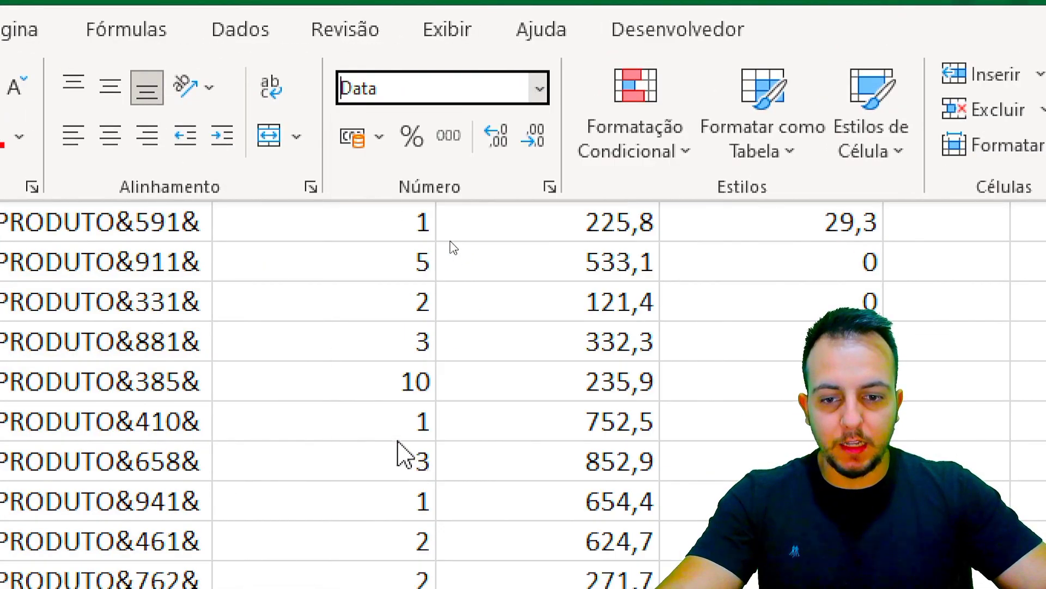
{"action": "left_click", "coordinate": [162, 200]}
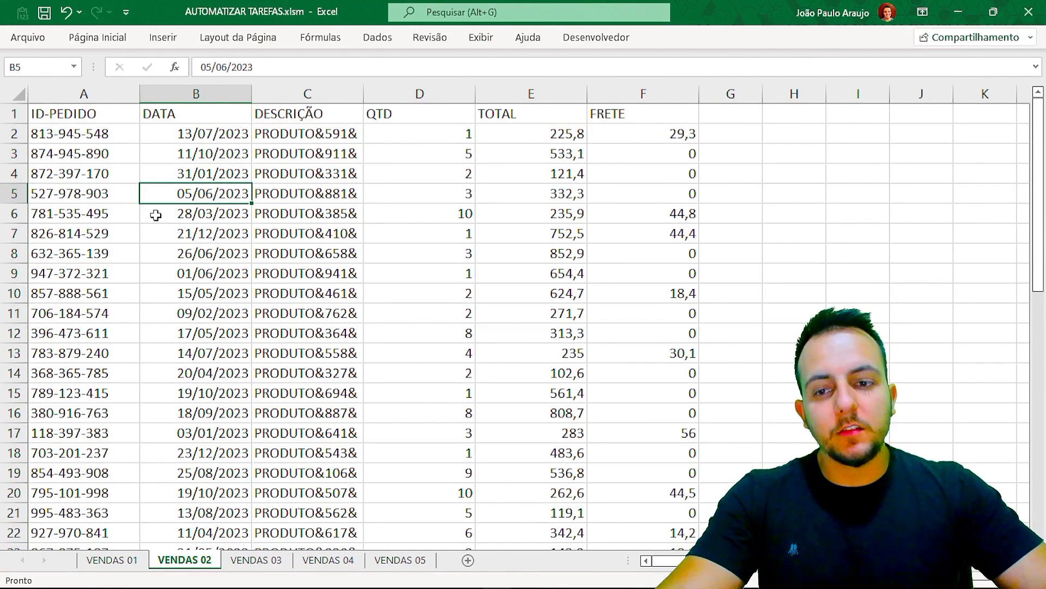
{"action": "key", "text": "ctrl+2"}
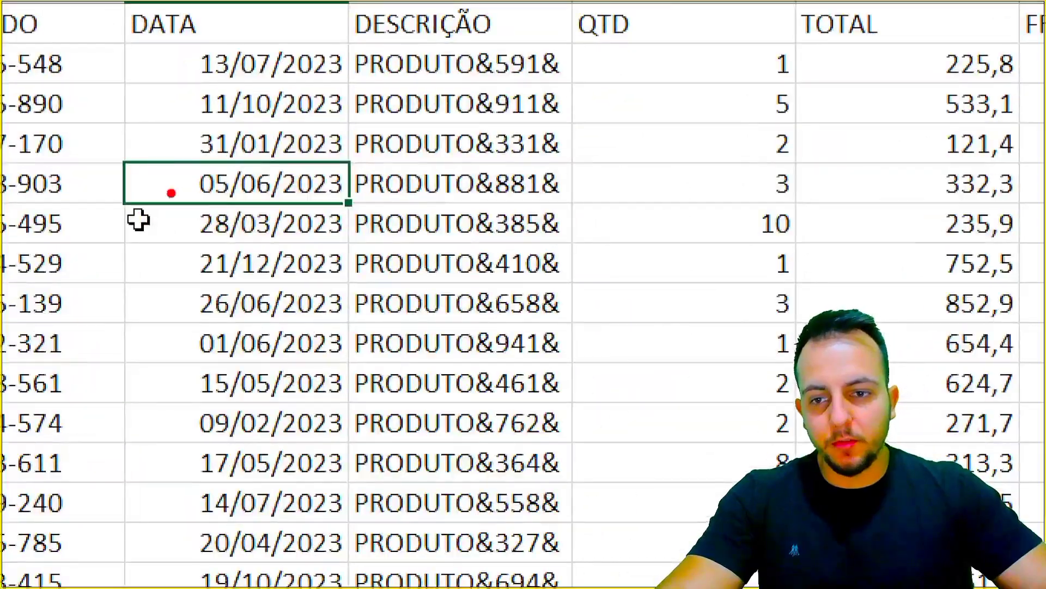
{"action": "left_click_drag", "start_coordinate": [164, 195], "coordinate": [87, 246]}
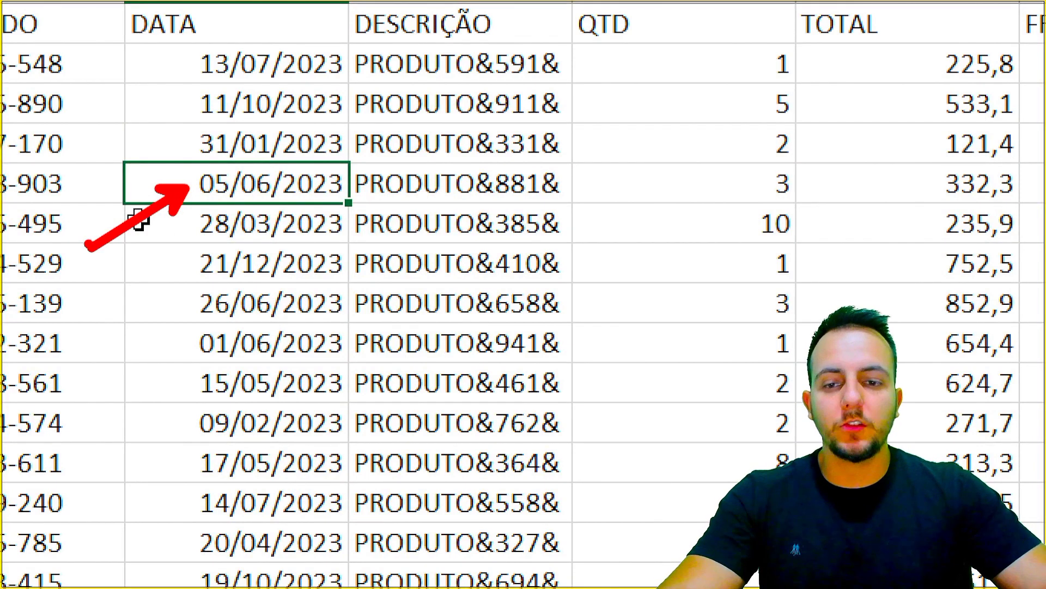
{"action": "key", "text": "Escape"}
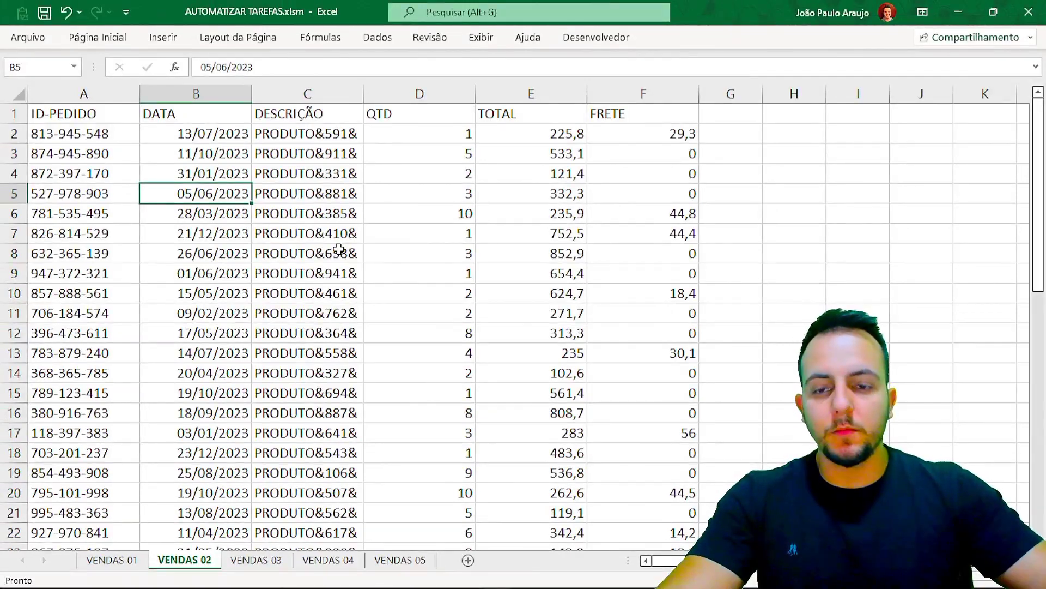
{"action": "key", "text": "ctrl+1"}
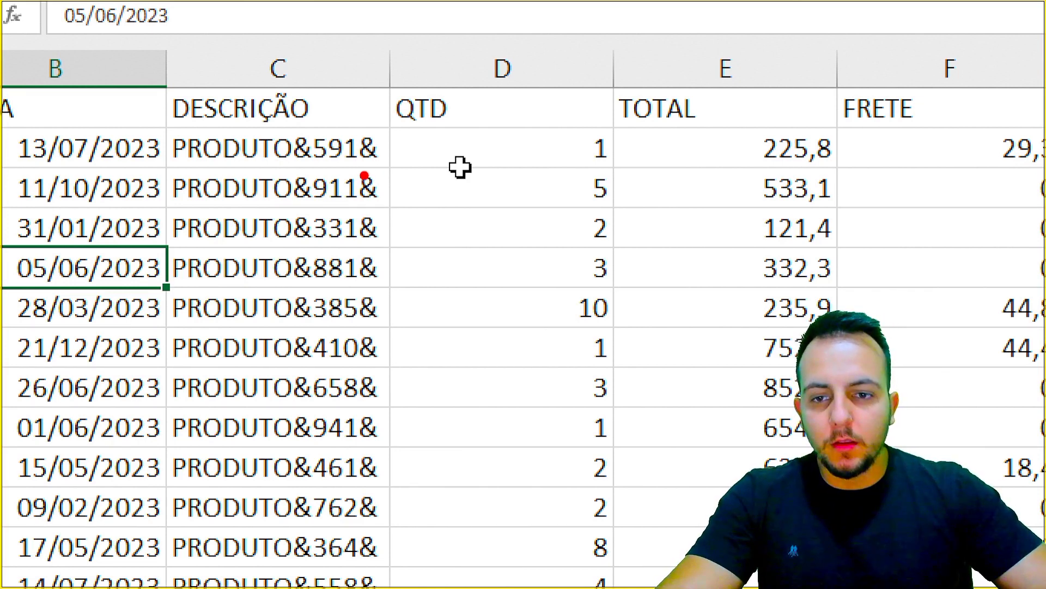
{"action": "left_click_drag", "start_coordinate": [286, 191], "coordinate": [219, 226]}
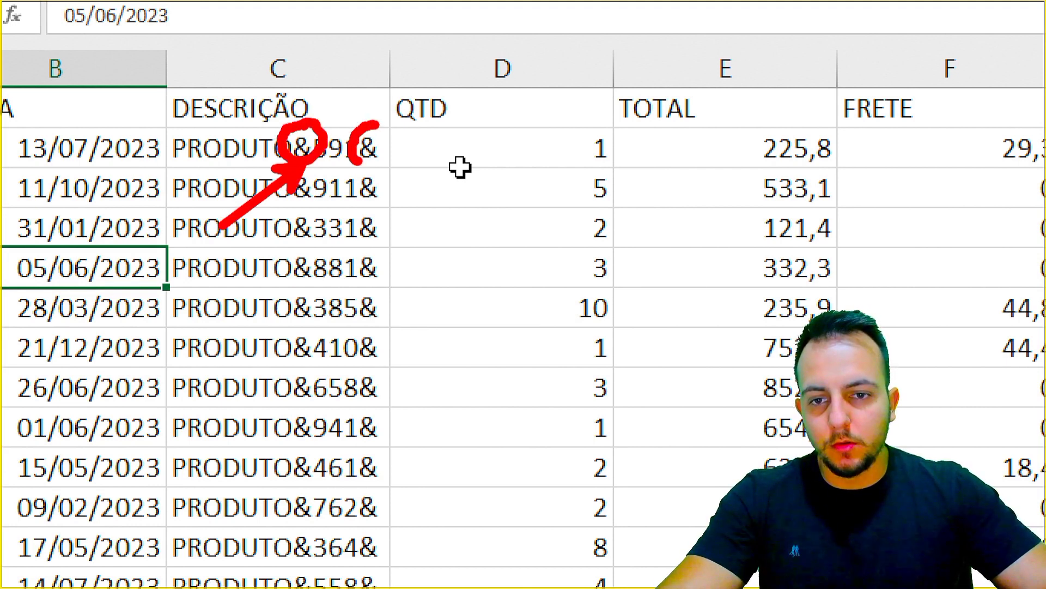
{"action": "left_click_drag", "start_coordinate": [405, 162], "coordinate": [539, 226]}
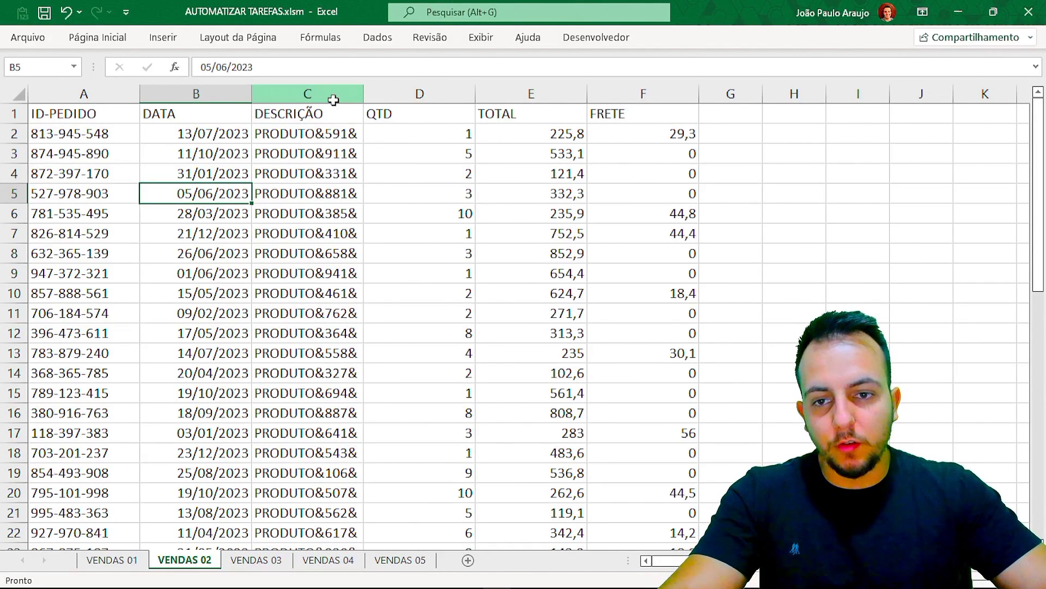
{"action": "left_click", "coordinate": [334, 96]}
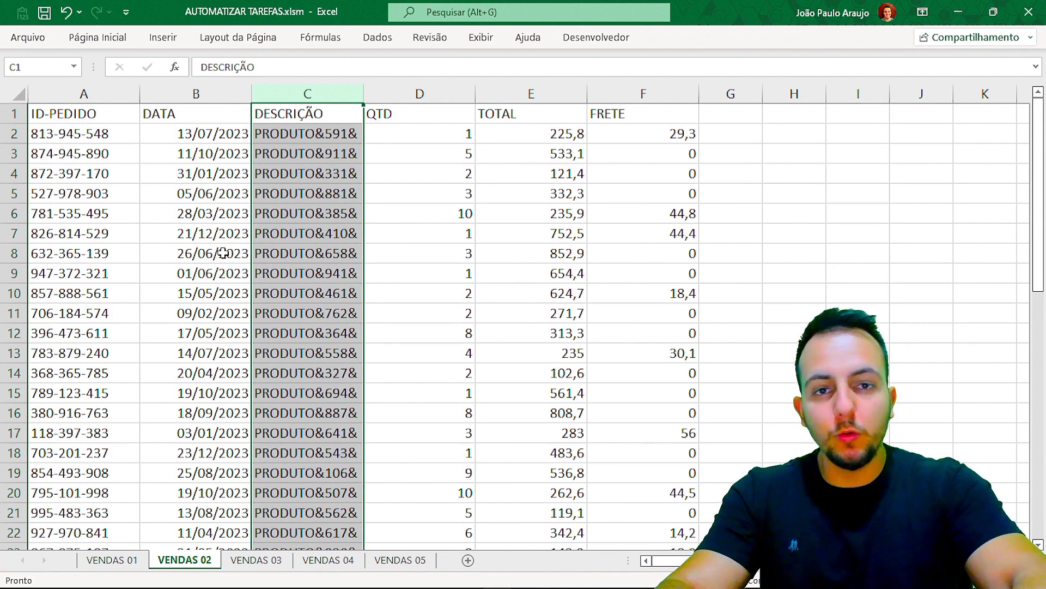
Replace every & in the DESCRIÇÃO column with a space using Substituir tudo.
{"action": "key", "text": "ctrl+u"}
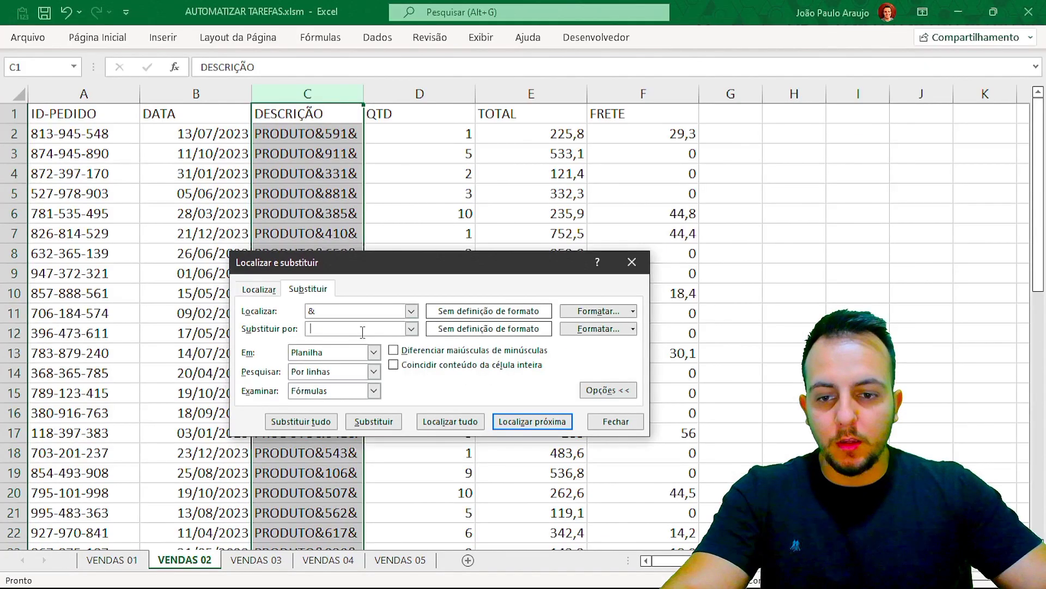
{"action": "left_click", "coordinate": [305, 421]}
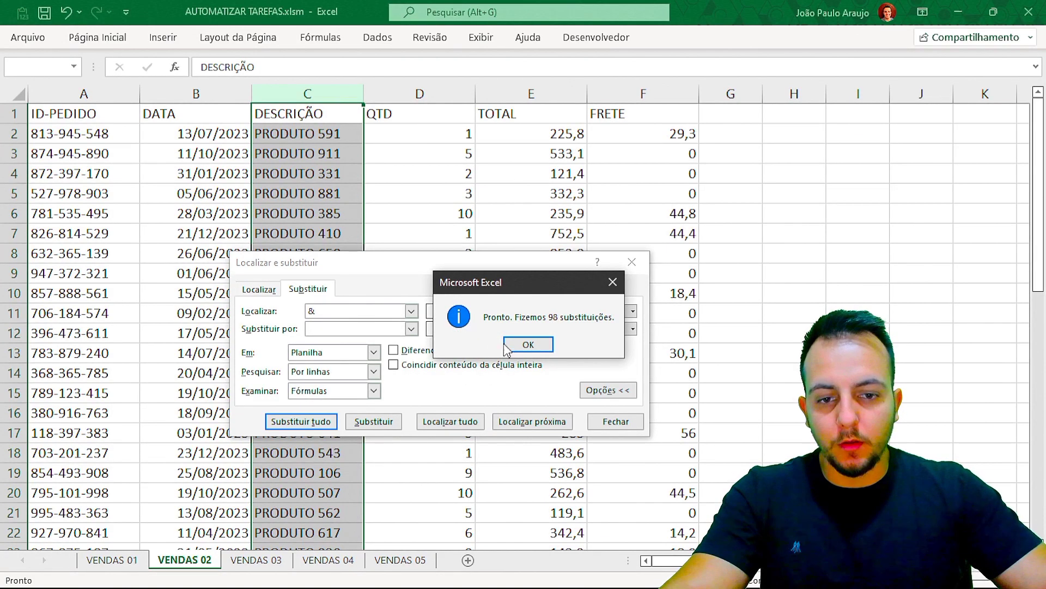
{"action": "left_click", "coordinate": [528, 344]}
{"action": "left_click", "coordinate": [644, 264]}
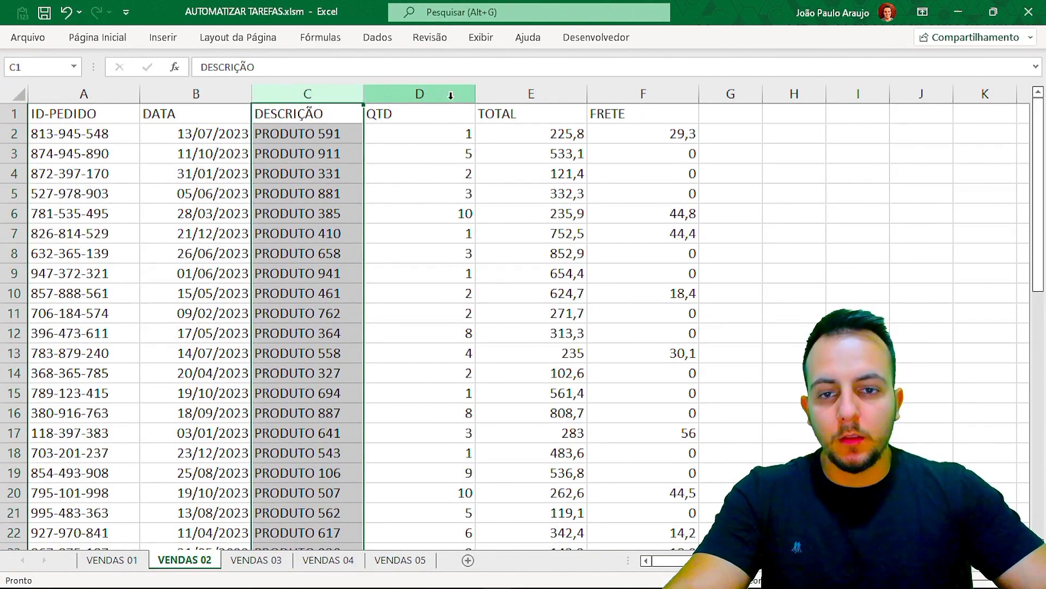
Select the QTD, TOTAL and FRETE columns.
{"action": "left_click", "coordinate": [450, 96]}
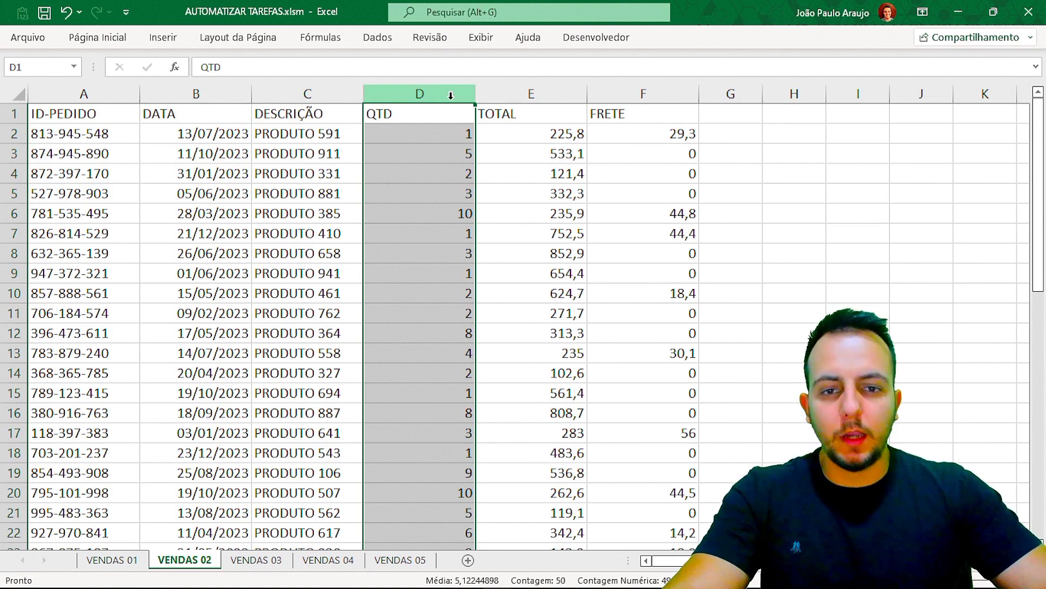
{"action": "left_click", "coordinate": [516, 93]}
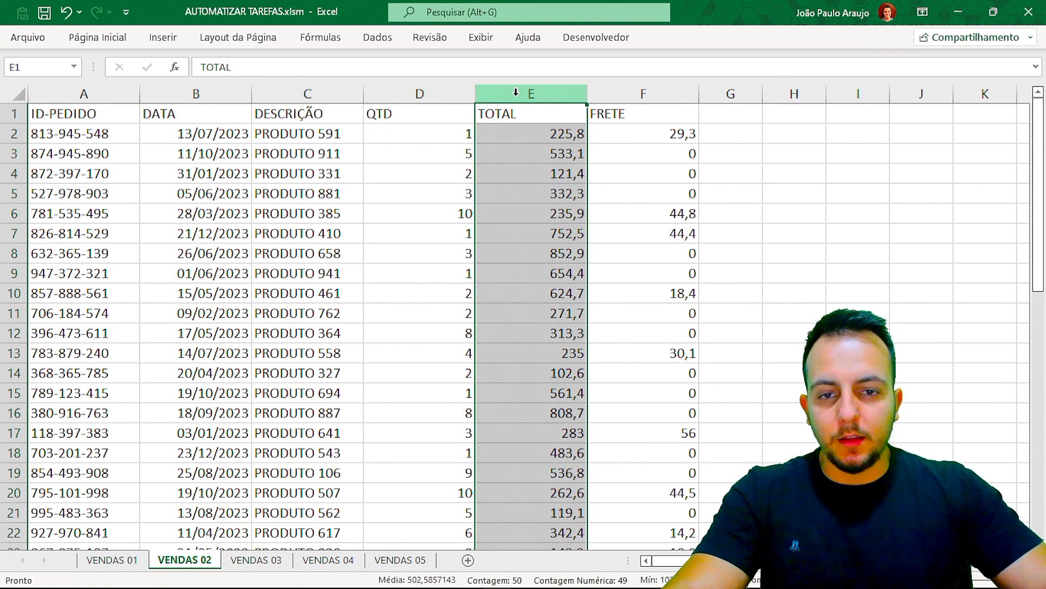
{"action": "left_click", "coordinate": [616, 87]}
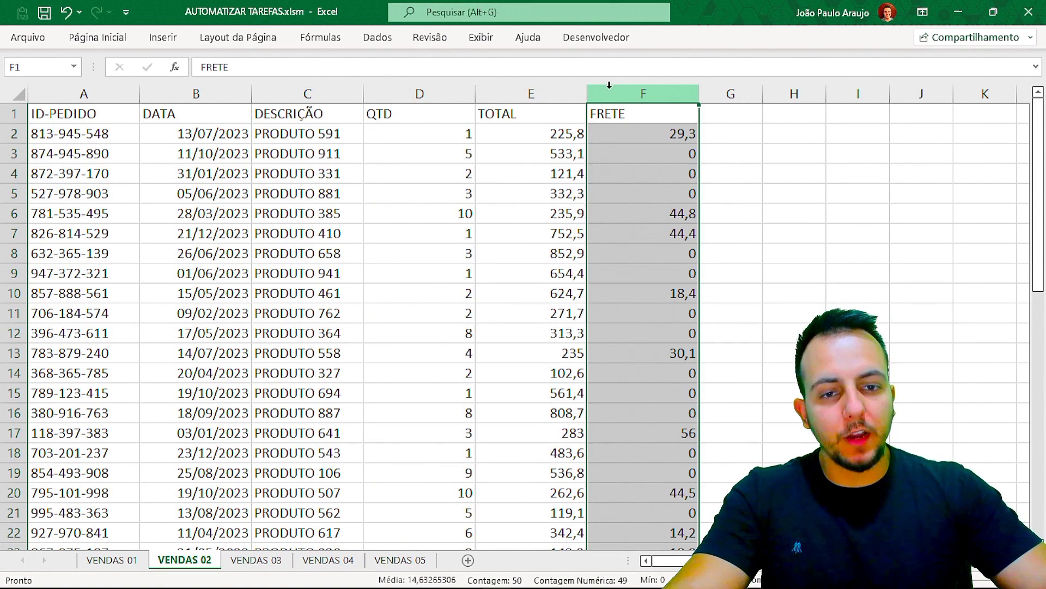
Apply the Contábil R$ accounting format to columns E:F, TOTAL and FRETE.
{"action": "left_click_drag", "start_coordinate": [572, 89], "coordinate": [615, 89]}
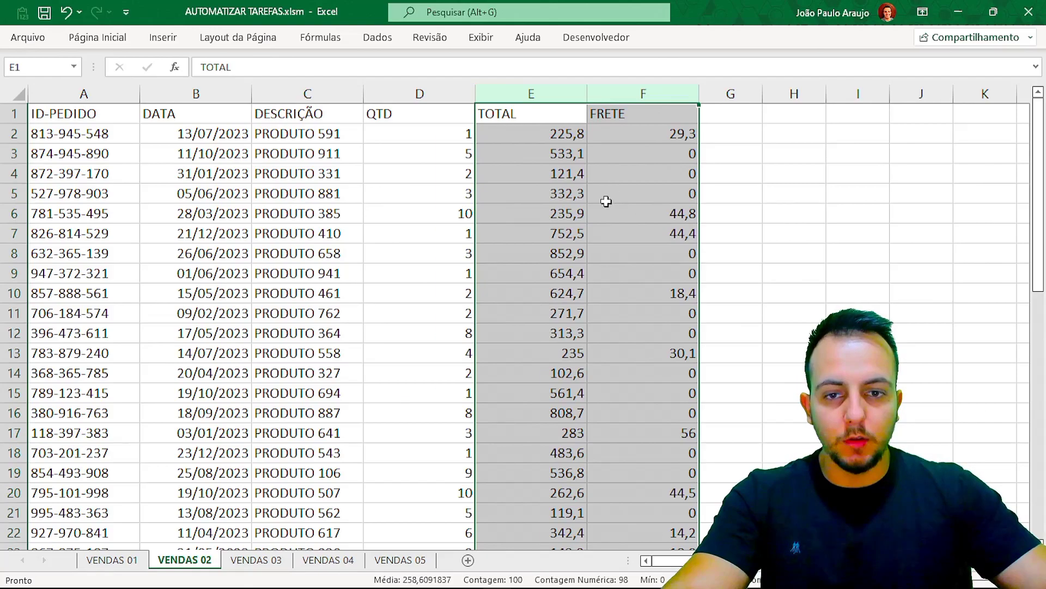
{"action": "left_click", "coordinate": [121, 39]}
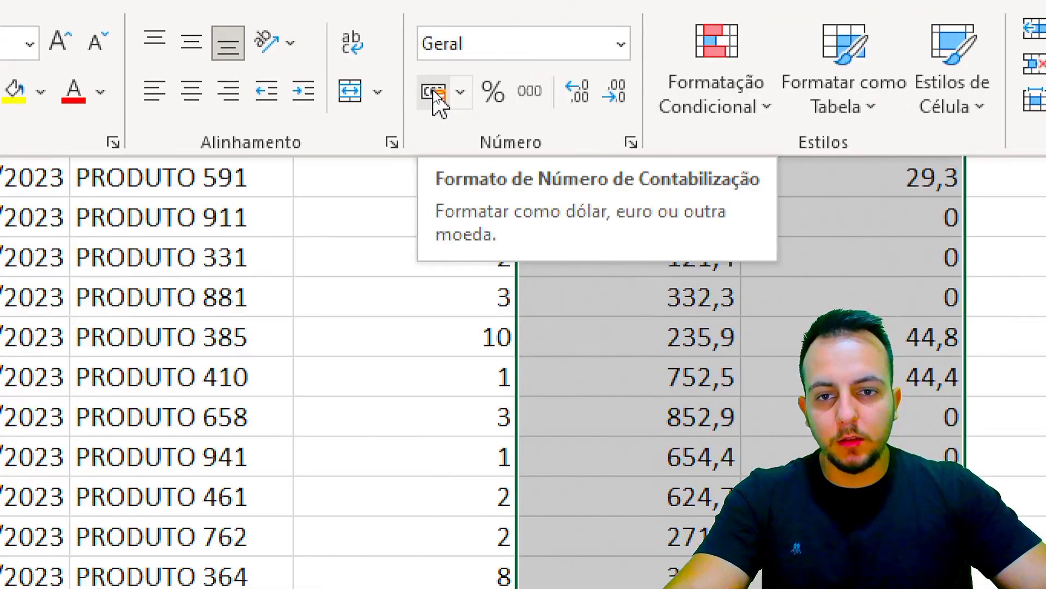
{"action": "left_click", "coordinate": [434, 94]}
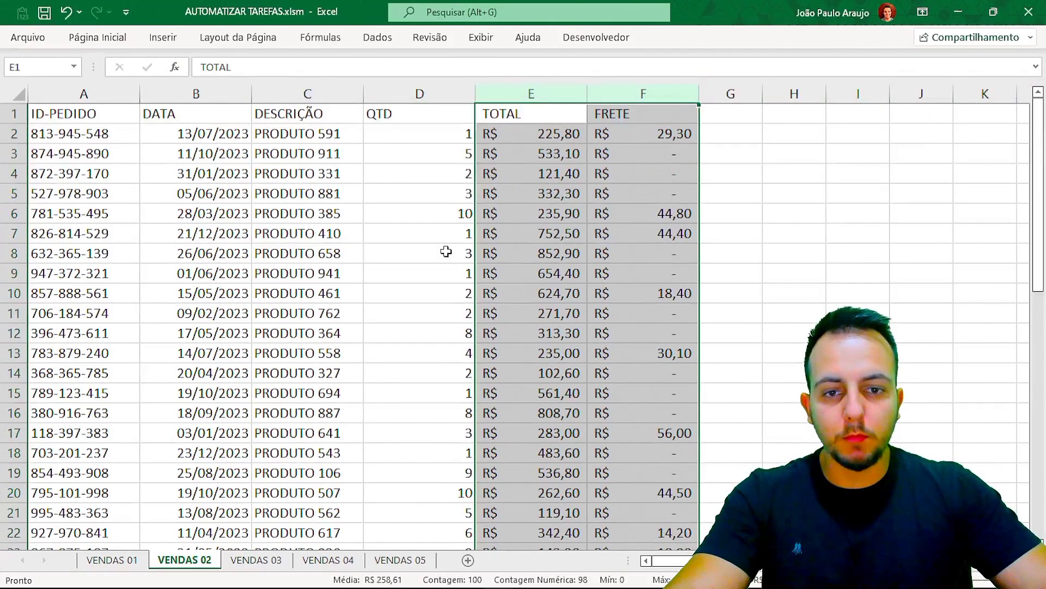
{"action": "left_click", "coordinate": [446, 251]}
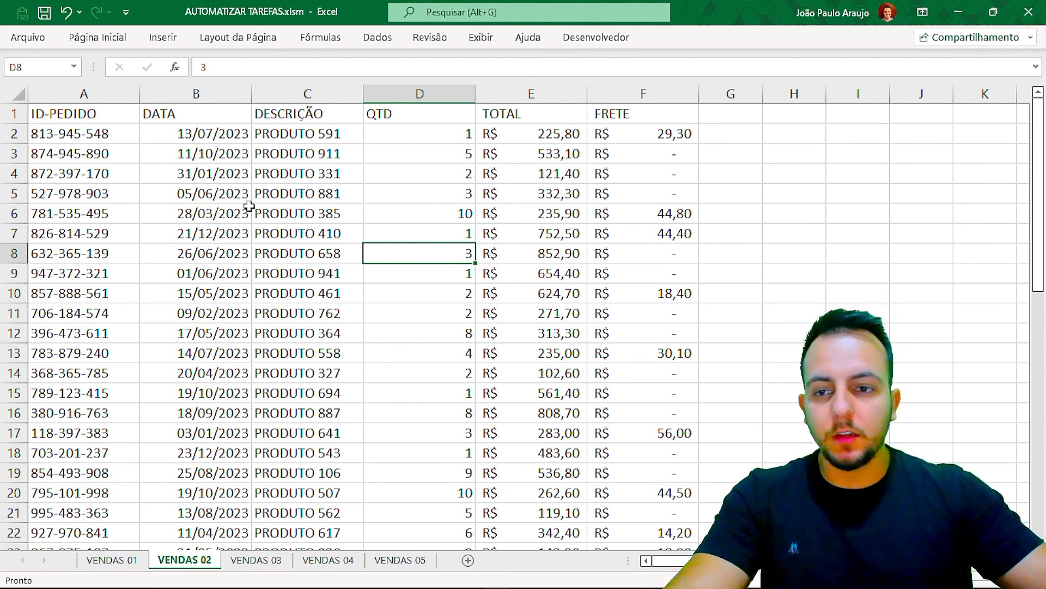
Centre columns A:F both vertically and horizontally.
{"action": "left_click_drag", "start_coordinate": [100, 95], "coordinate": [643, 94]}
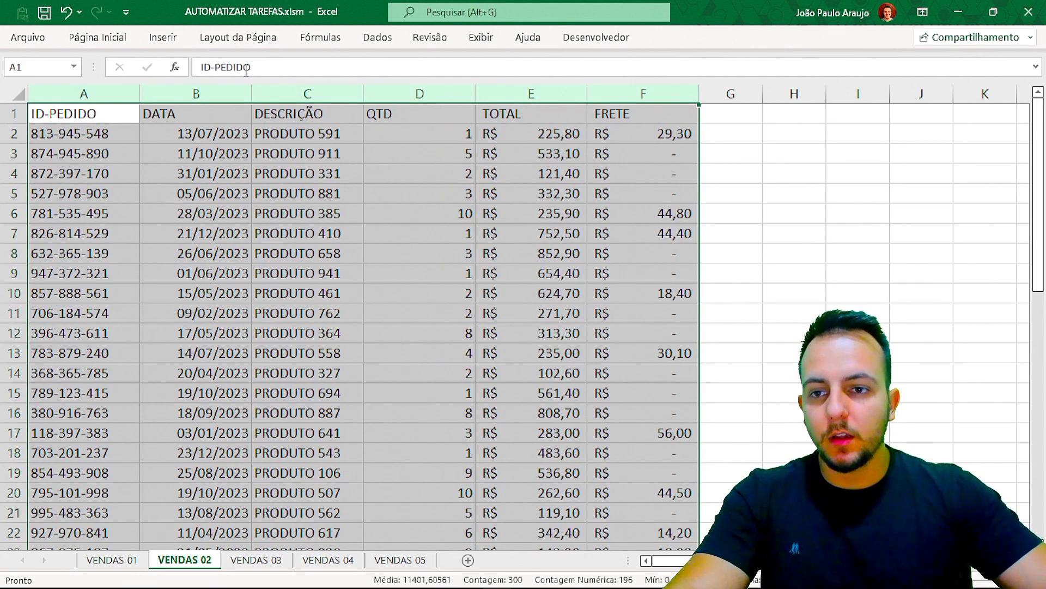
{"action": "left_click", "coordinate": [113, 42]}
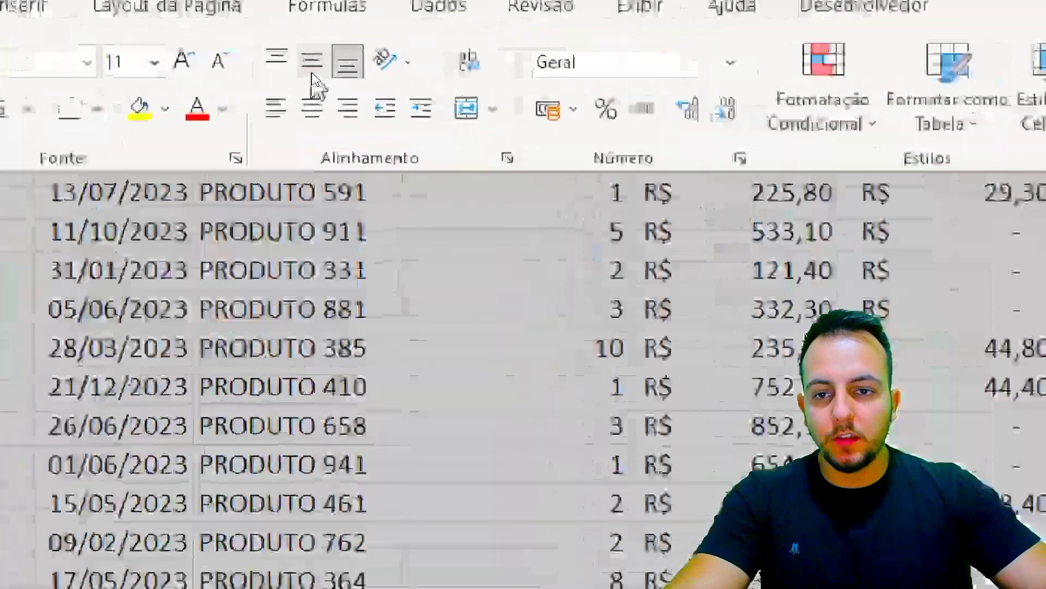
{"action": "left_click", "coordinate": [312, 66]}
{"action": "left_click", "coordinate": [313, 90]}
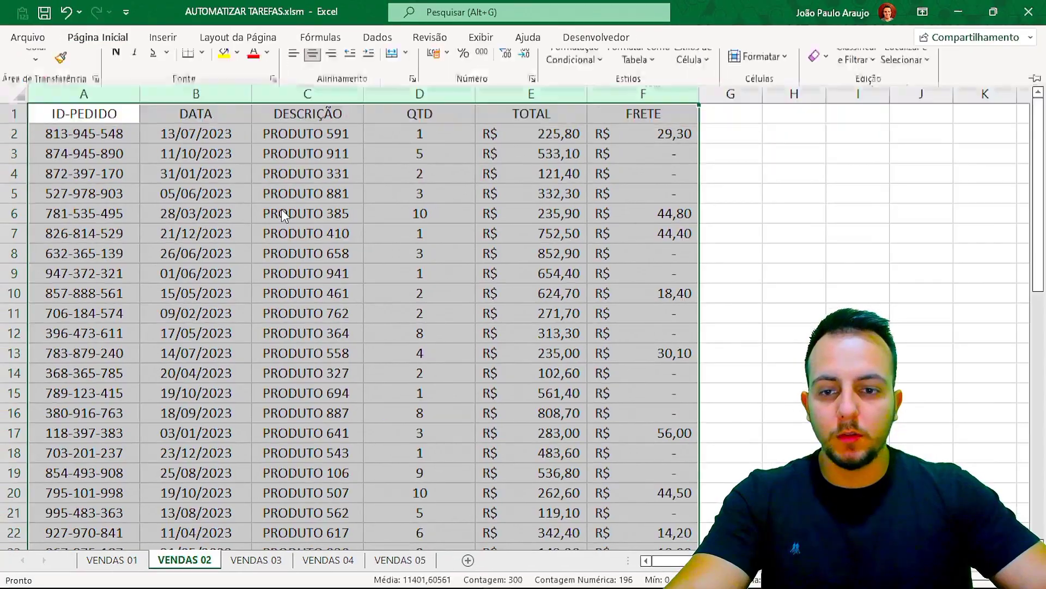
{"action": "left_click", "coordinate": [282, 212]}
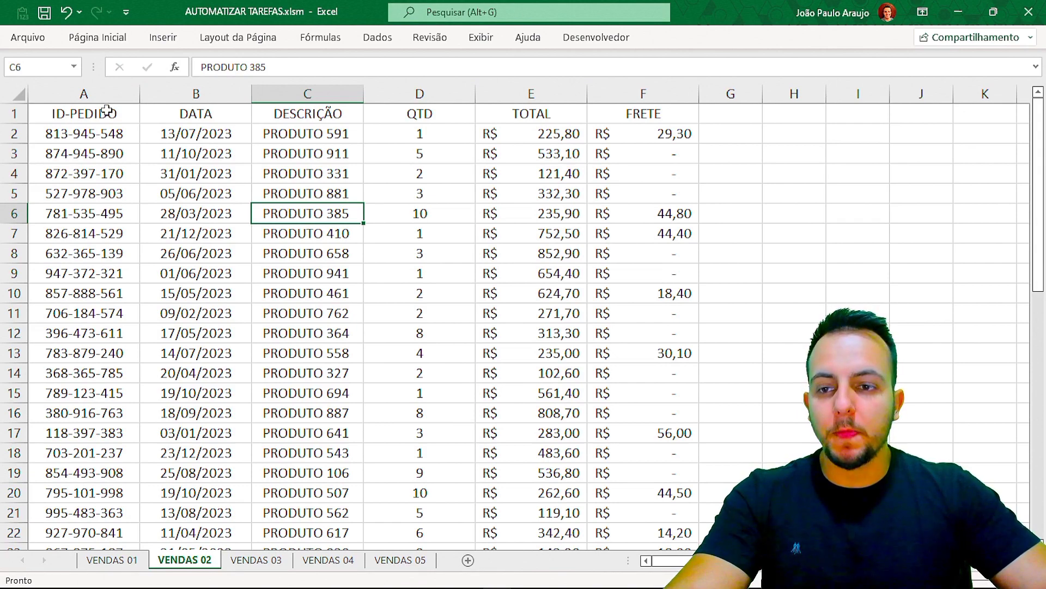
Make header row A1:F1 bold white text on a dark blue fill.
{"action": "left_click_drag", "start_coordinate": [107, 111], "coordinate": [627, 105]}
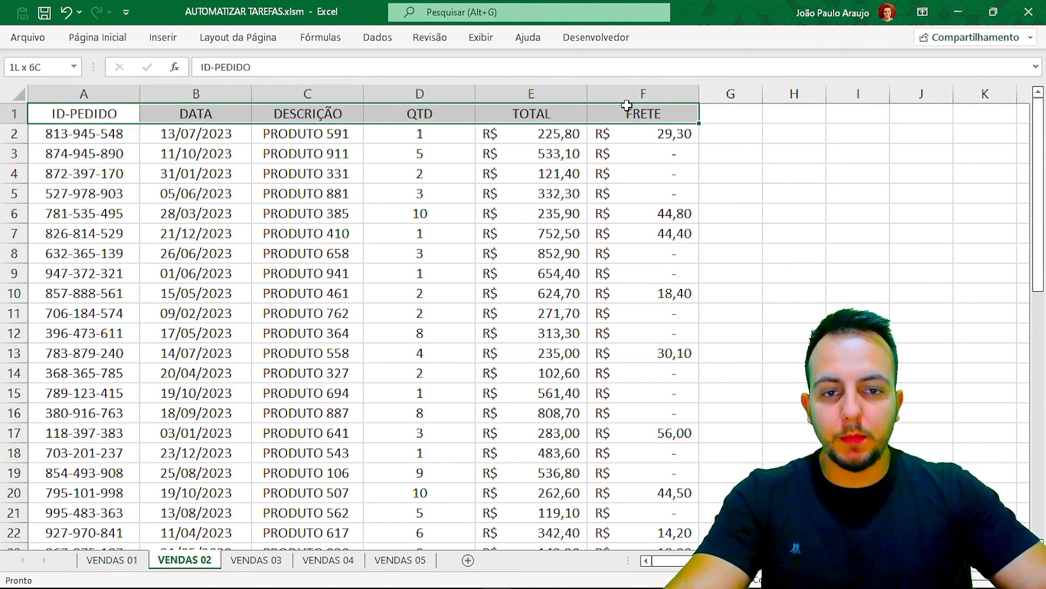
{"action": "left_click", "coordinate": [98, 37]}
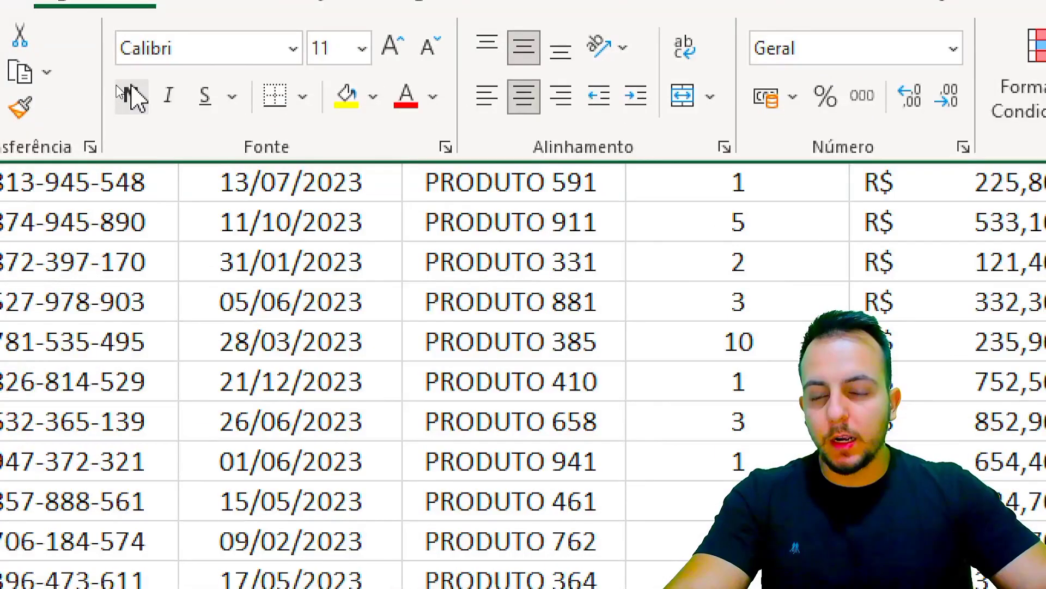
{"action": "left_click", "coordinate": [131, 96]}
{"action": "left_click", "coordinate": [372, 97]}
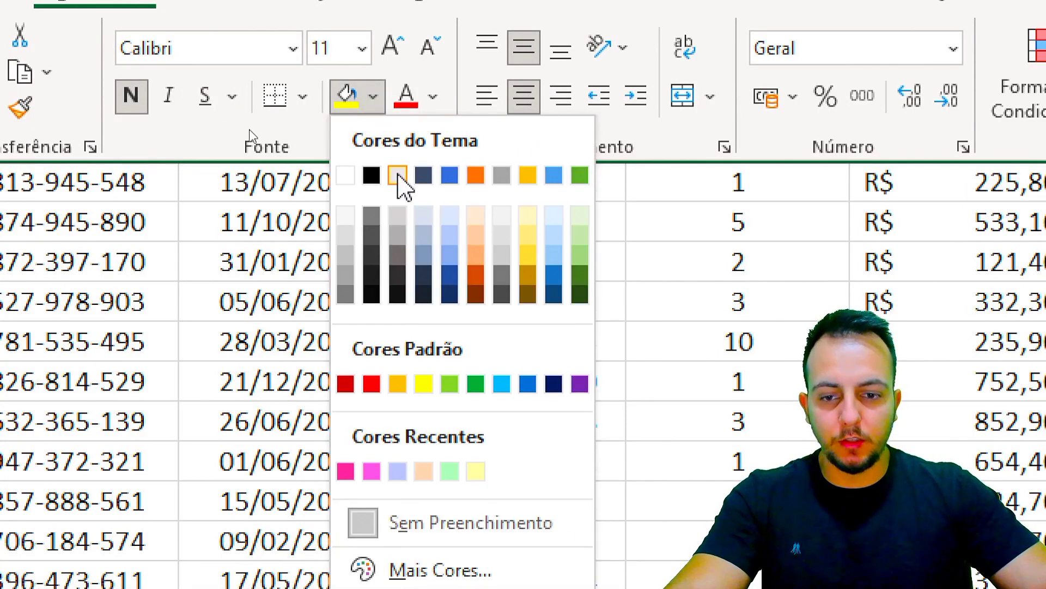
{"action": "left_click", "coordinate": [449, 294]}
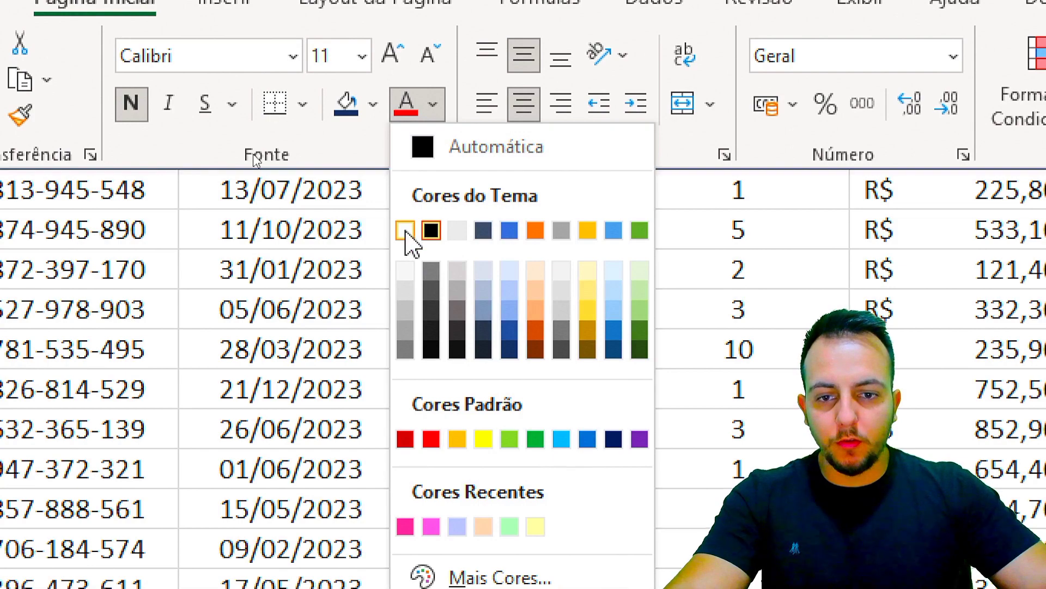
{"action": "left_click", "coordinate": [405, 230]}
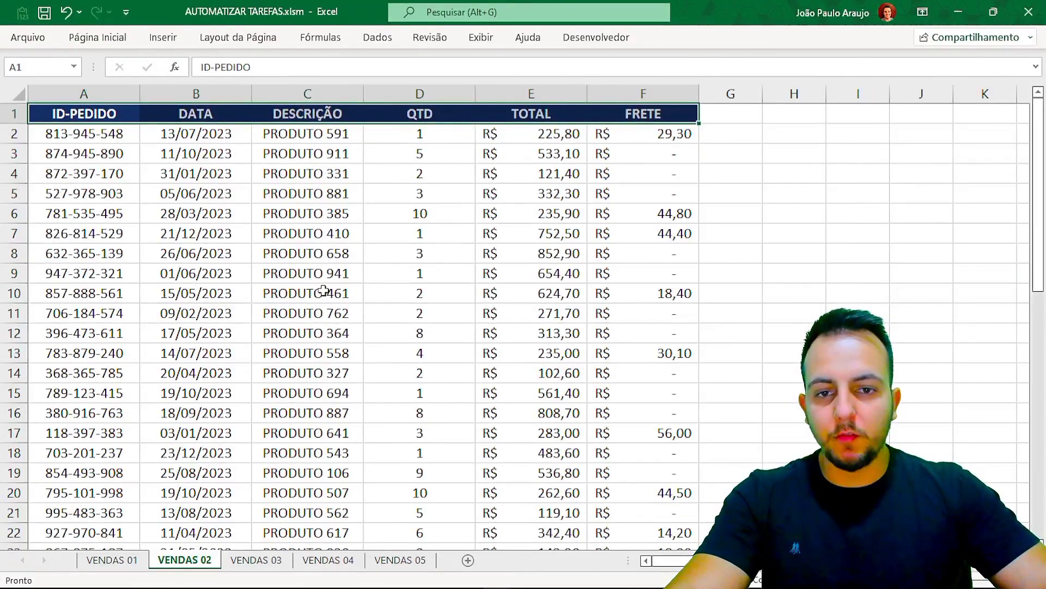
{"action": "left_click", "coordinate": [324, 290]}
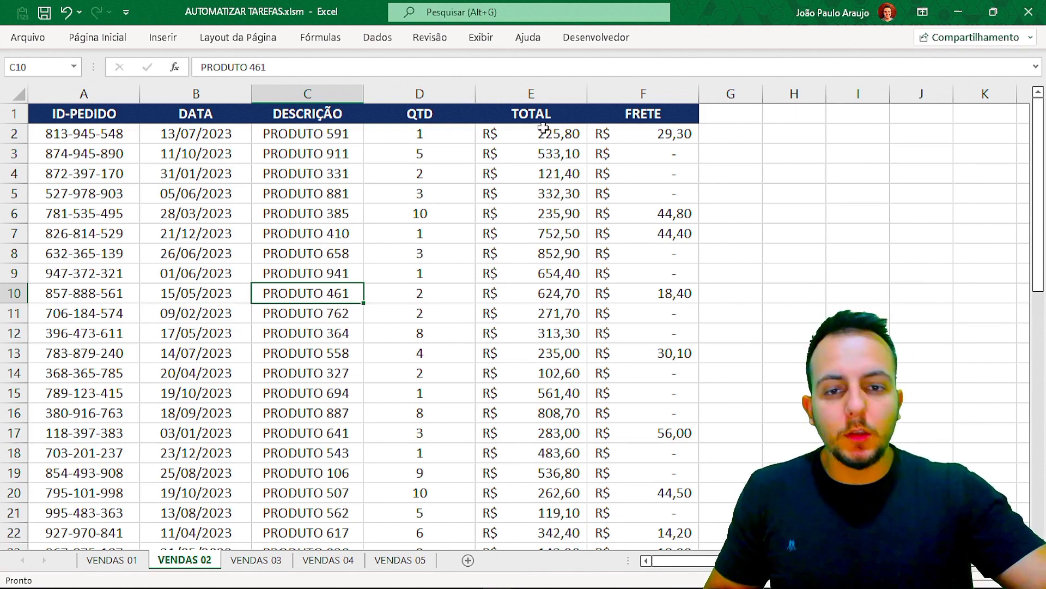
Review the TOTAL column's R$ values on the VENDAS 02 table.
{"action": "left_click", "coordinate": [548, 92]}
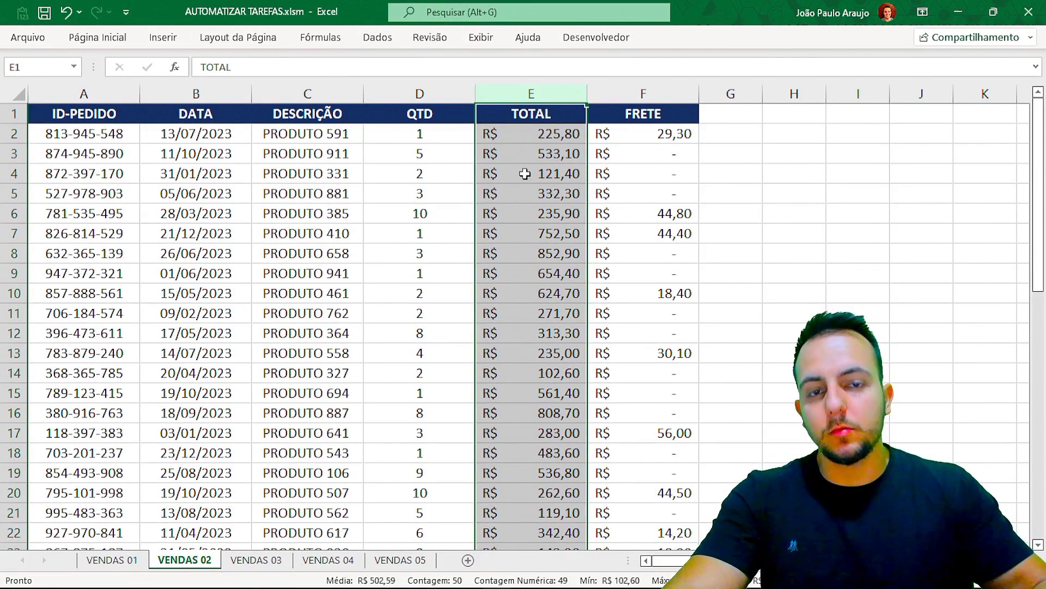
{"action": "left_click", "coordinate": [528, 151]}
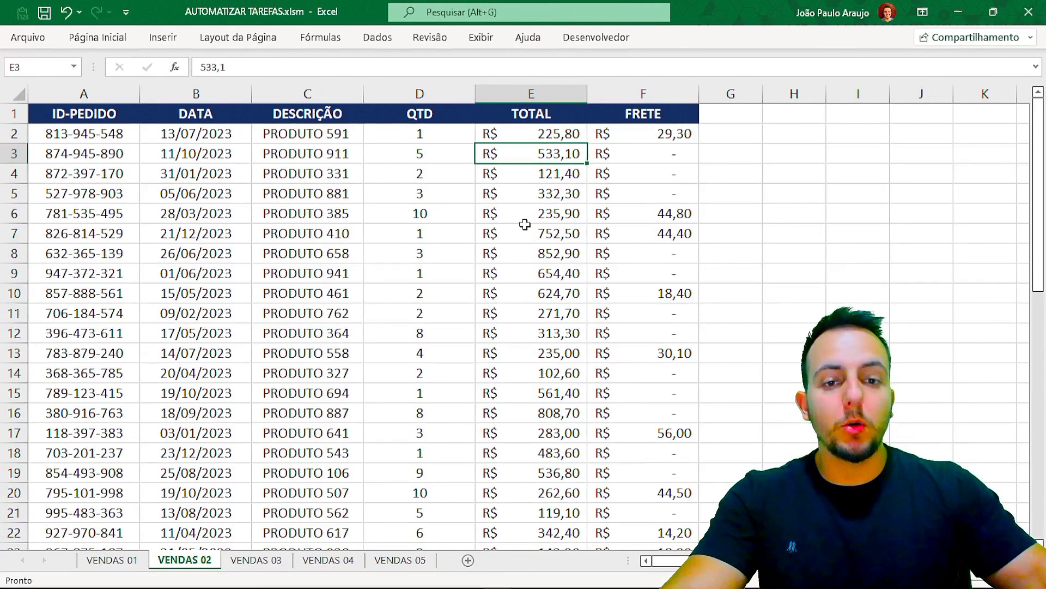
{"action": "key", "text": "ctrl+2"}
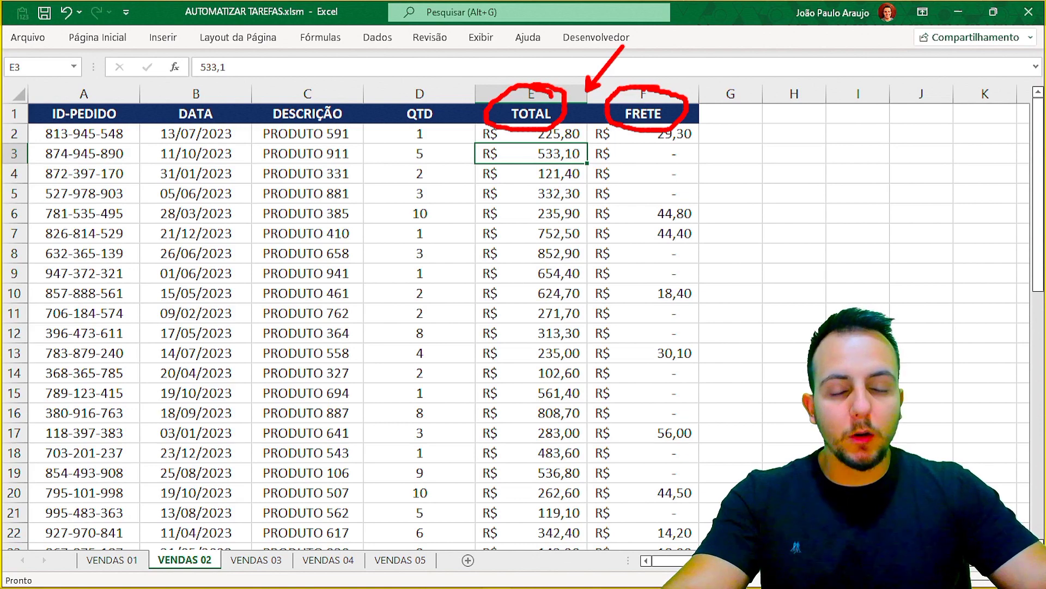
{"action": "key", "text": "Escape"}
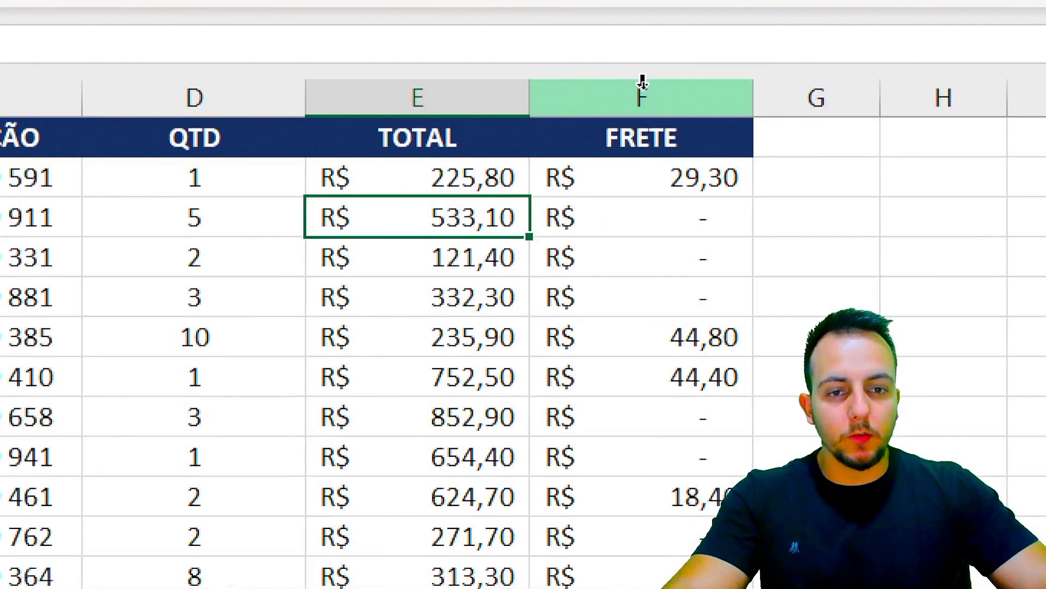
Insert an empty column before FRETE and give it the heading UNITÁRIO.
{"action": "left_click", "coordinate": [643, 82]}
{"action": "right_click", "coordinate": [643, 83]}
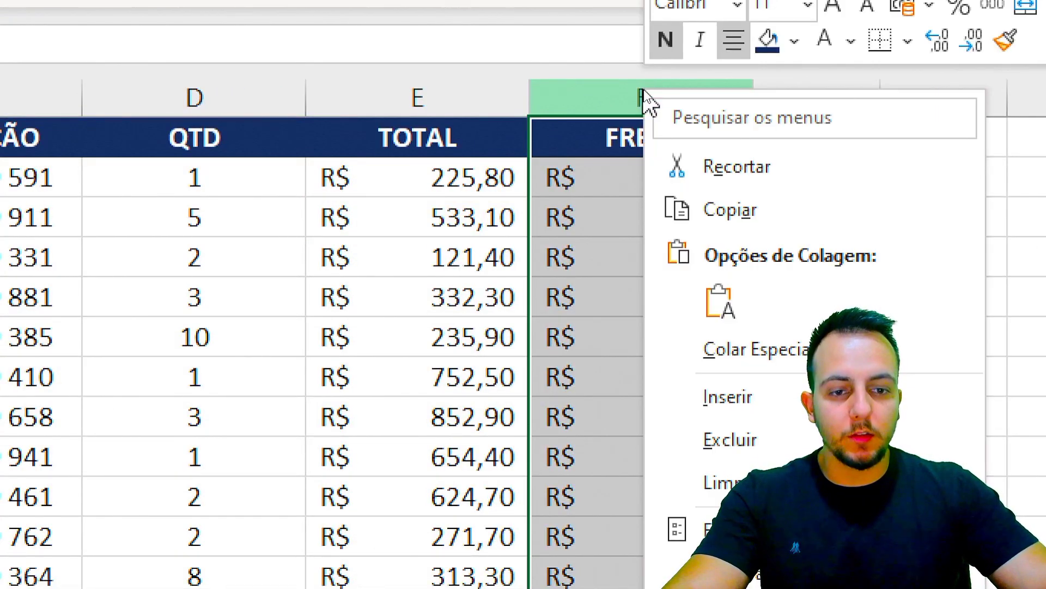
{"action": "left_click", "coordinate": [751, 404]}
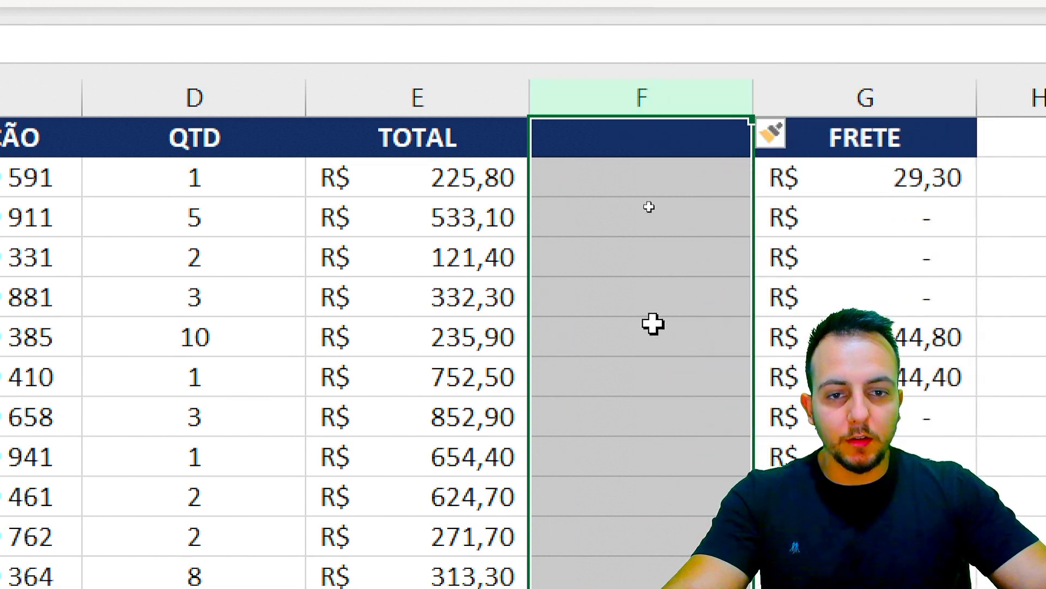
{"action": "left_click", "coordinate": [625, 180]}
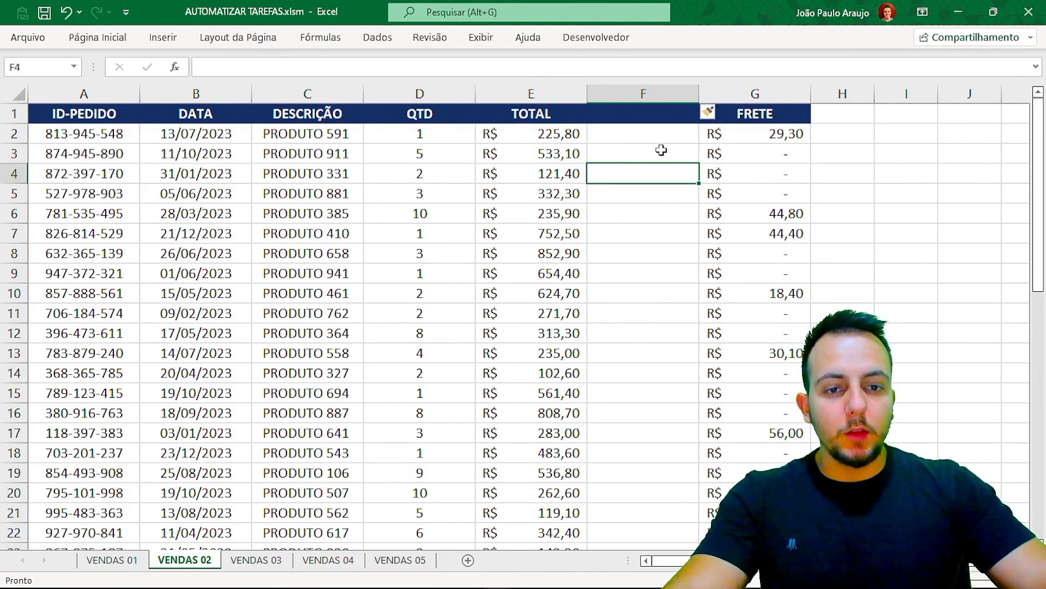
{"action": "left_click", "coordinate": [657, 111]}
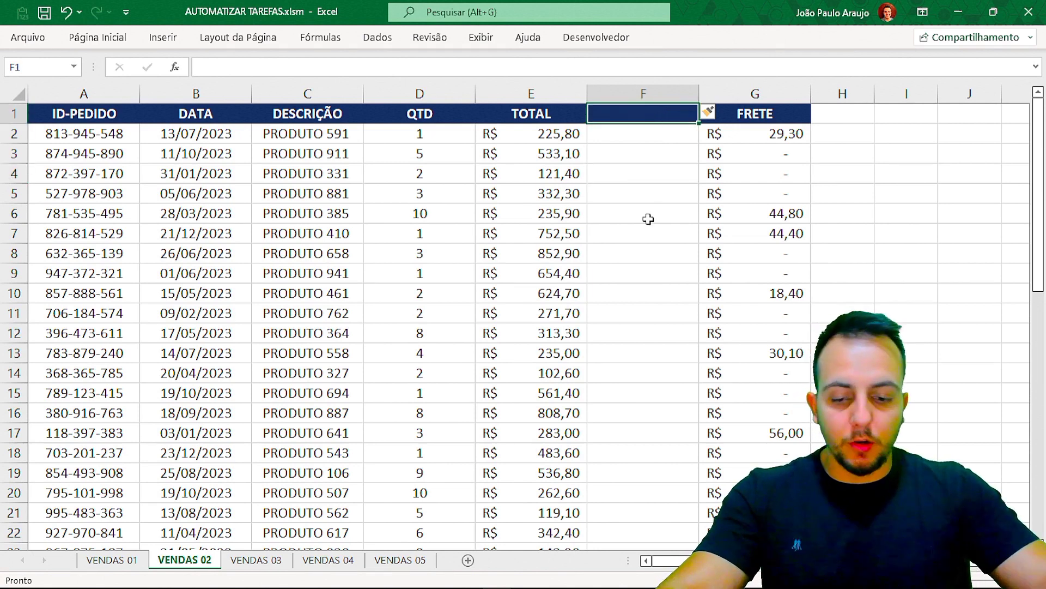
{"action": "type", "text": "UNITÁ"}
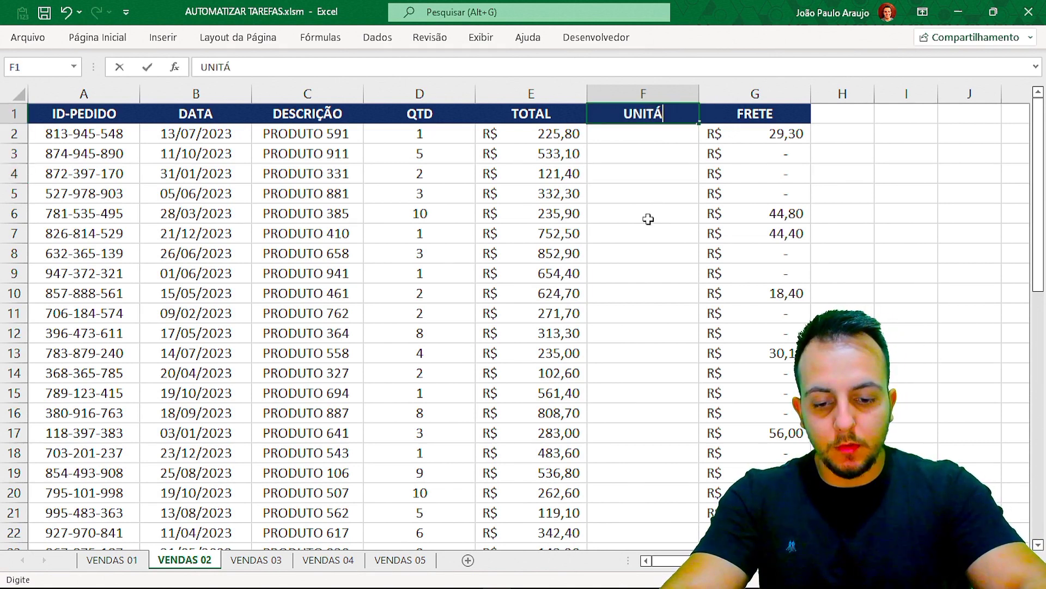
{"action": "type", "text": "RIO"}
{"action": "key", "text": "Return"}
{"action": "type", "text": "="}
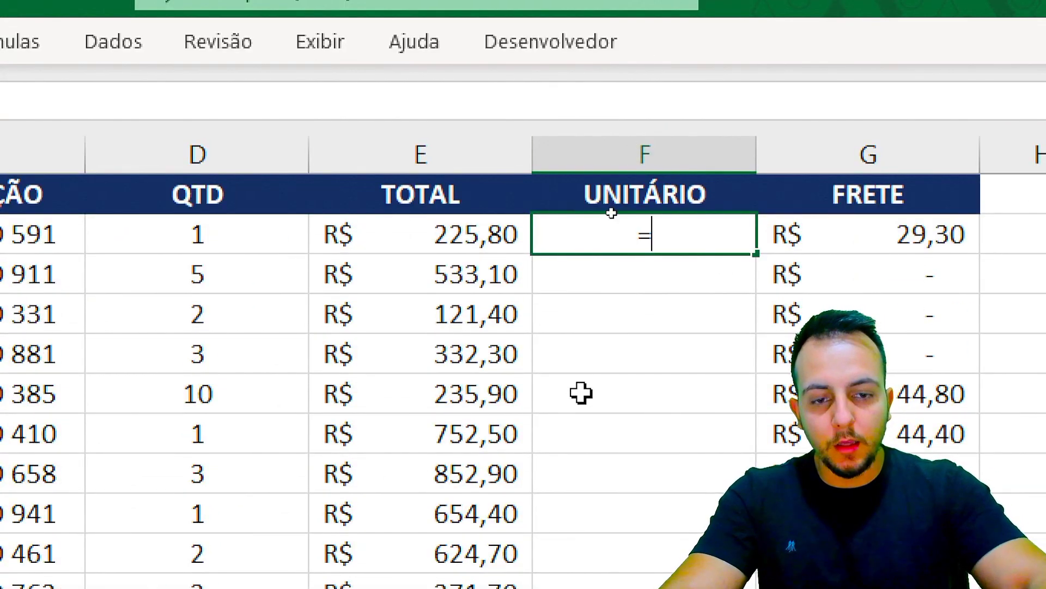
Enter the unit price formula =E2/D2 in F2.
{"action": "left_click", "coordinate": [448, 240]}
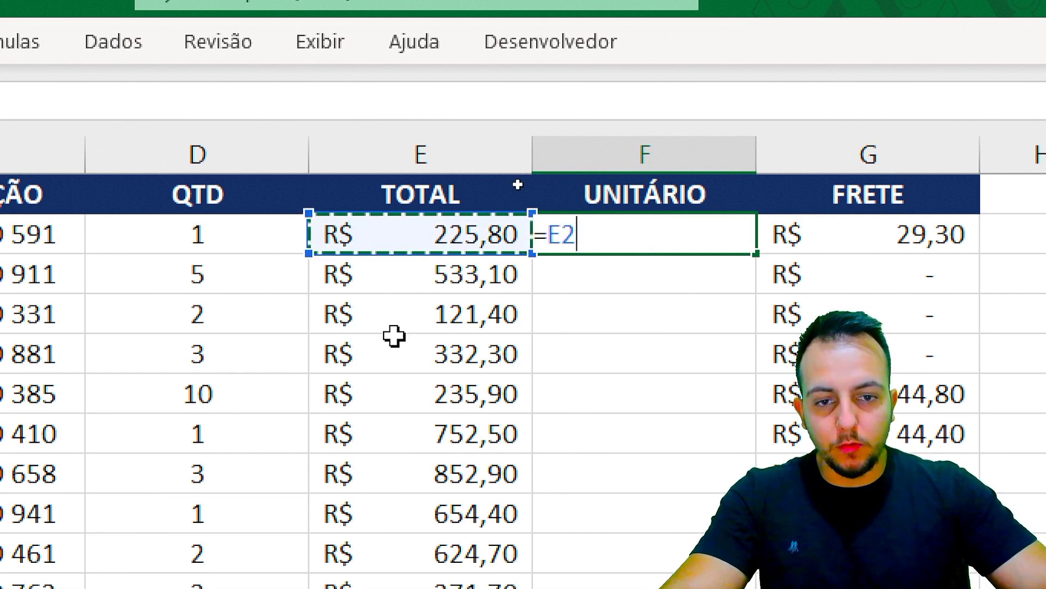
{"action": "type", "text": "/"}
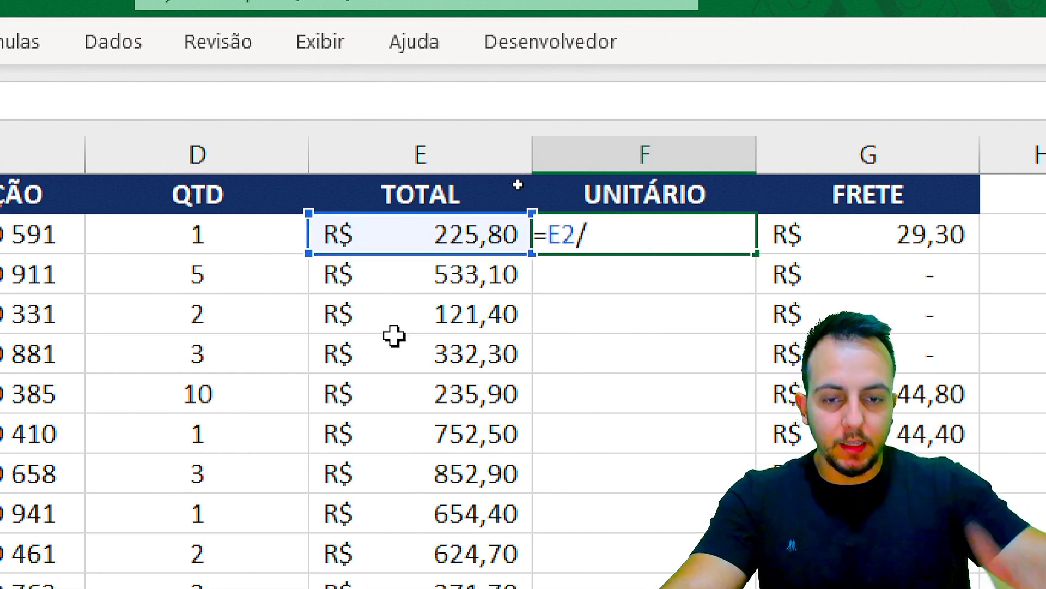
{"action": "left_click", "coordinate": [216, 237]}
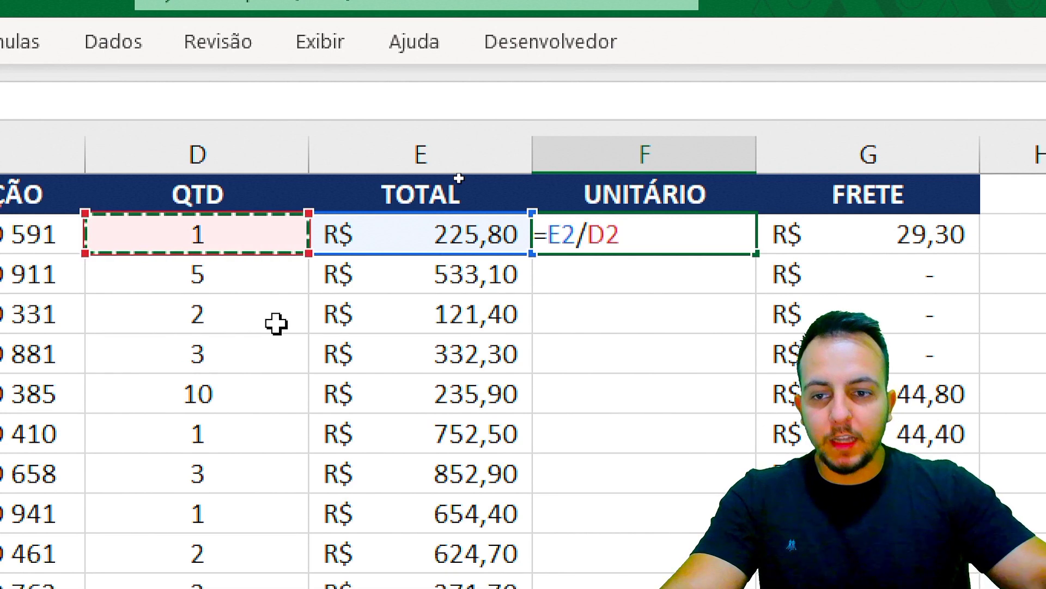
{"action": "key", "text": "Return"}
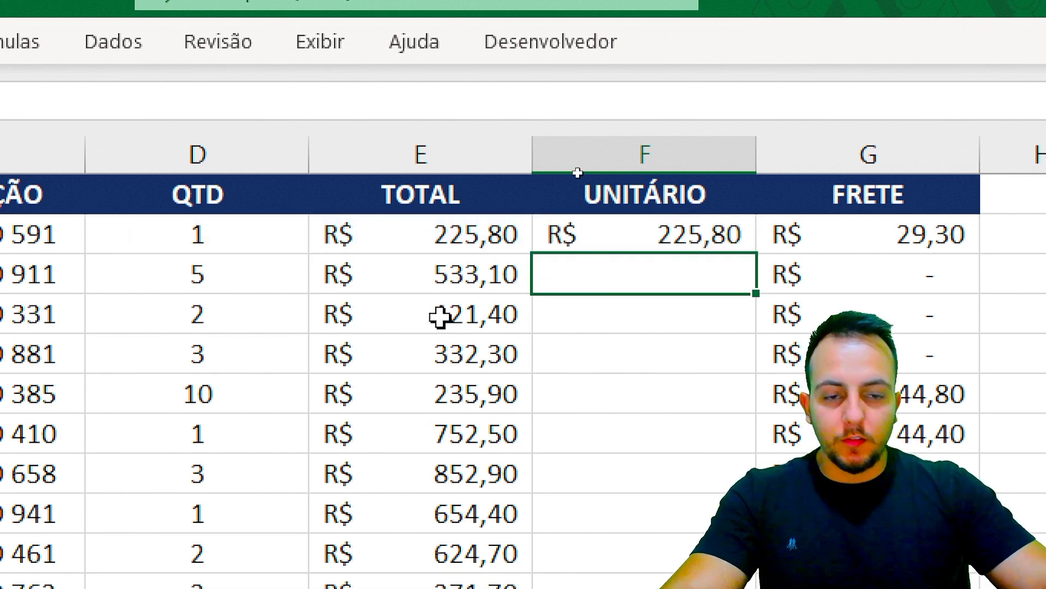
Fill the =E2/D2 formula down the whole UNITÁRIO column and return to the top.
{"action": "left_click", "coordinate": [724, 244]}
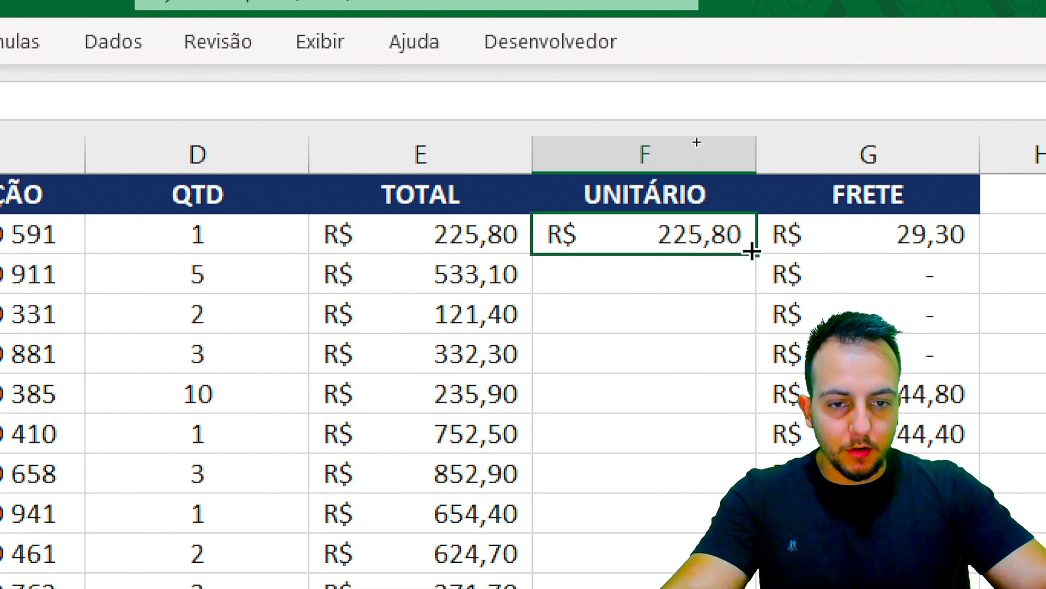
{"action": "left_click_drag", "start_coordinate": [752, 252], "coordinate": [752, 279]}
{"action": "left_click", "coordinate": [602, 359]}
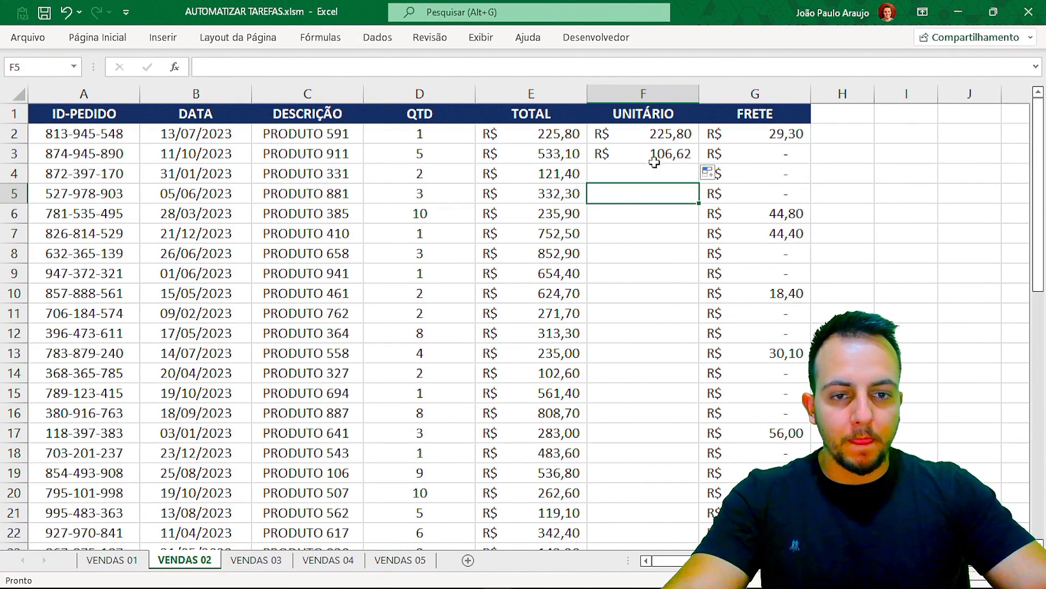
{"action": "key", "text": "ctrl+z"}
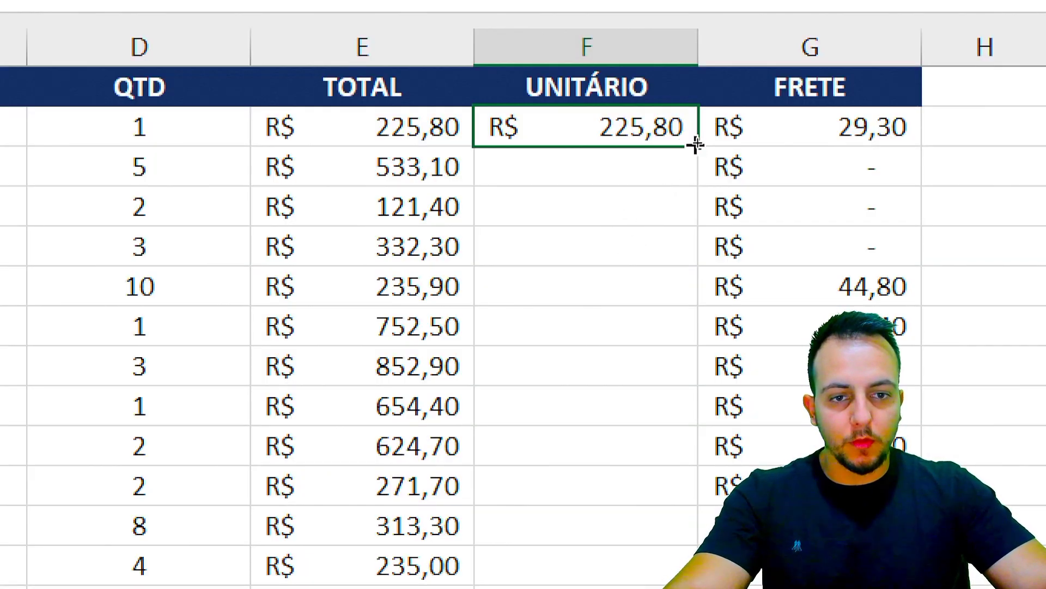
{"action": "double_click", "coordinate": [695, 145]}
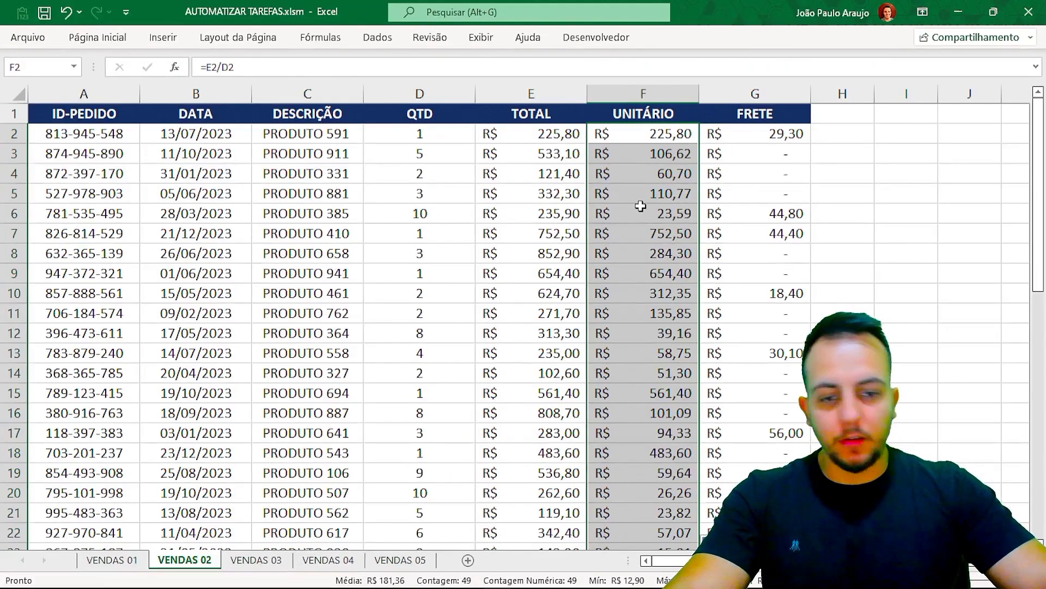
{"action": "scroll", "coordinate": [640, 206], "scroll_direction": "down", "scroll_amount": 1}
{"action": "scroll", "coordinate": [623, 261], "scroll_direction": "down", "scroll_amount": 2}
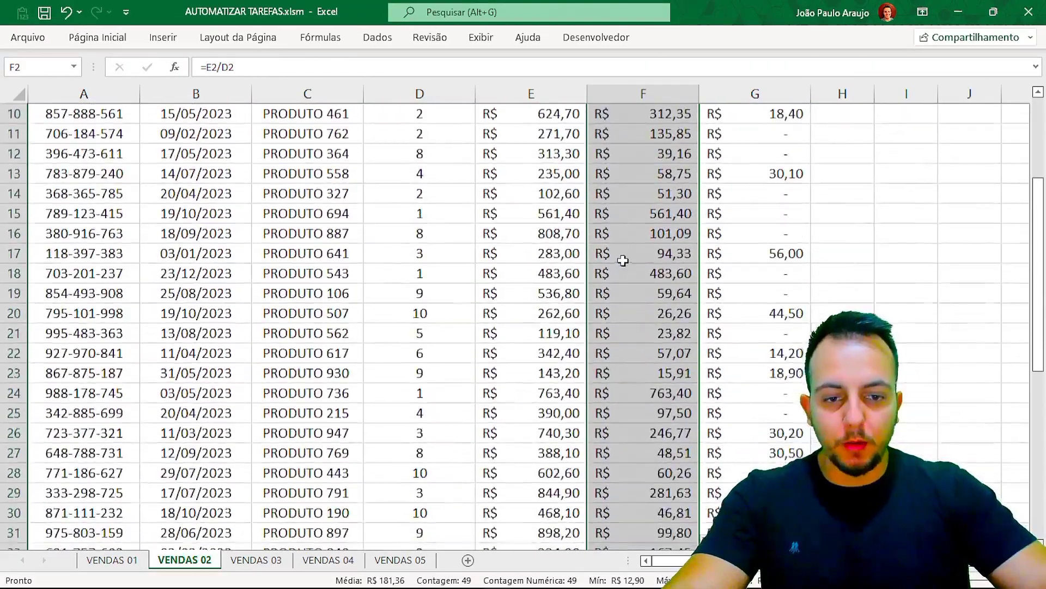
{"action": "scroll", "coordinate": [623, 261], "scroll_direction": "down", "scroll_amount": 2}
{"action": "scroll", "coordinate": [623, 263], "scroll_direction": "up", "scroll_amount": 5}
{"action": "key", "text": "ctrl+Home"}
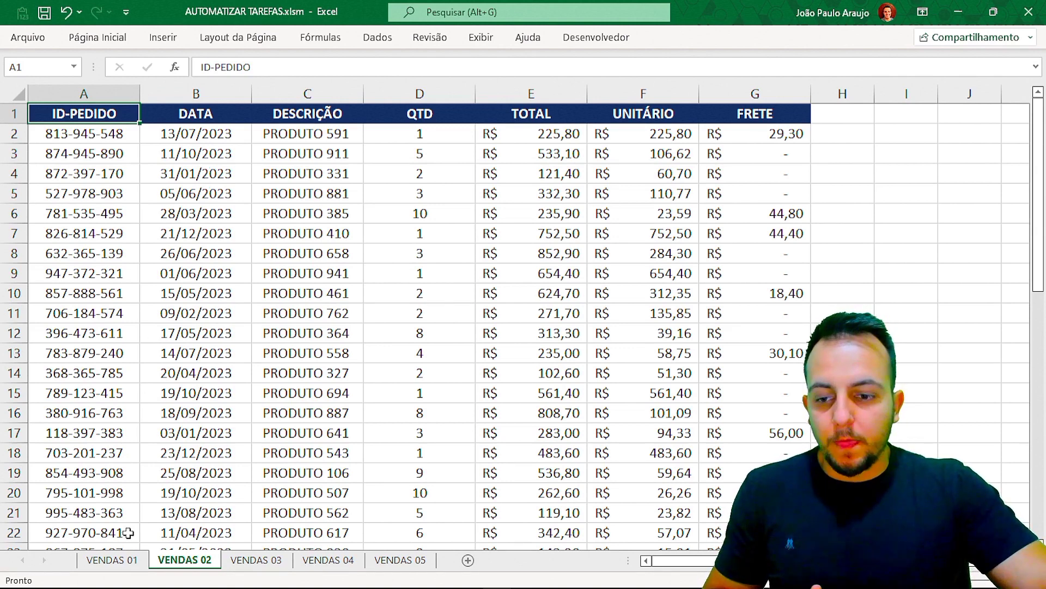
Move through VENDAS 01 and VENDAS 02 to the raw VENDAS 03 sheet.
{"action": "left_click", "coordinate": [117, 560]}
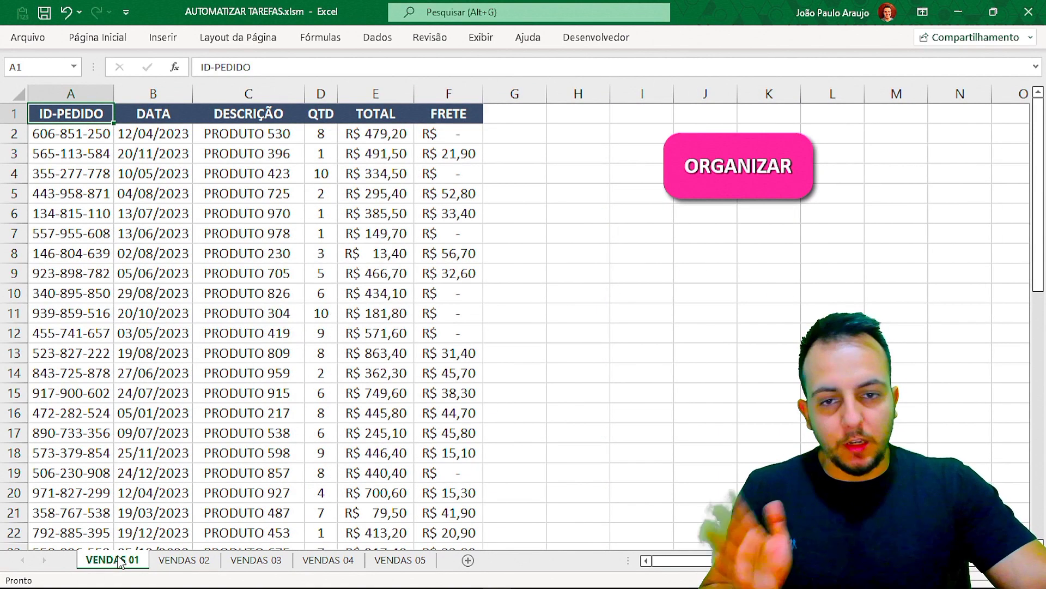
{"action": "left_click", "coordinate": [167, 562]}
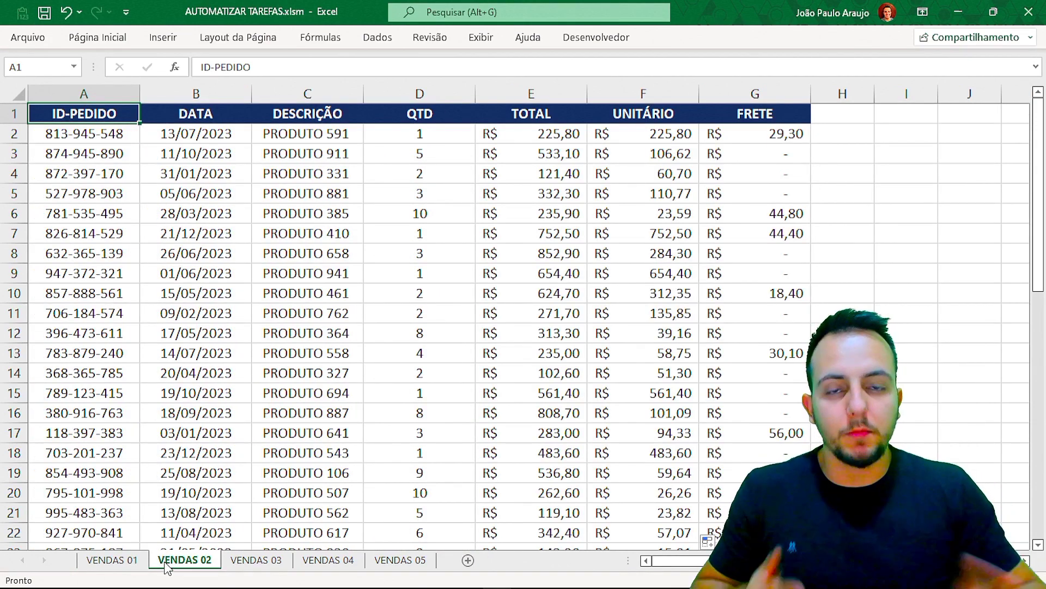
{"action": "left_click", "coordinate": [234, 561]}
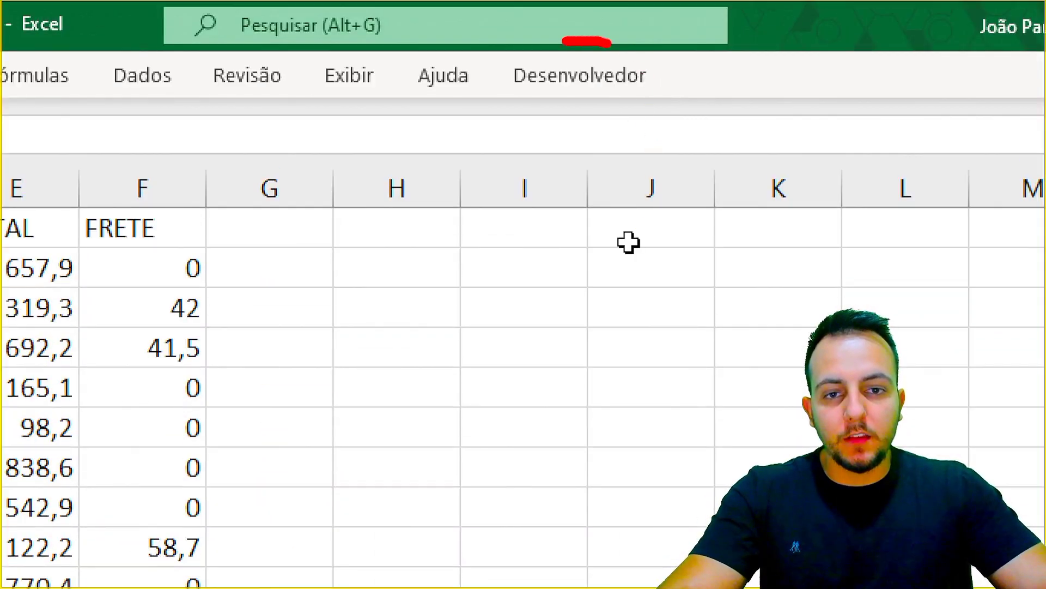
{"action": "left_click_drag", "start_coordinate": [564, 40], "coordinate": [590, 52]}
{"action": "left_click_drag", "start_coordinate": [514, 135], "coordinate": [378, 277]}
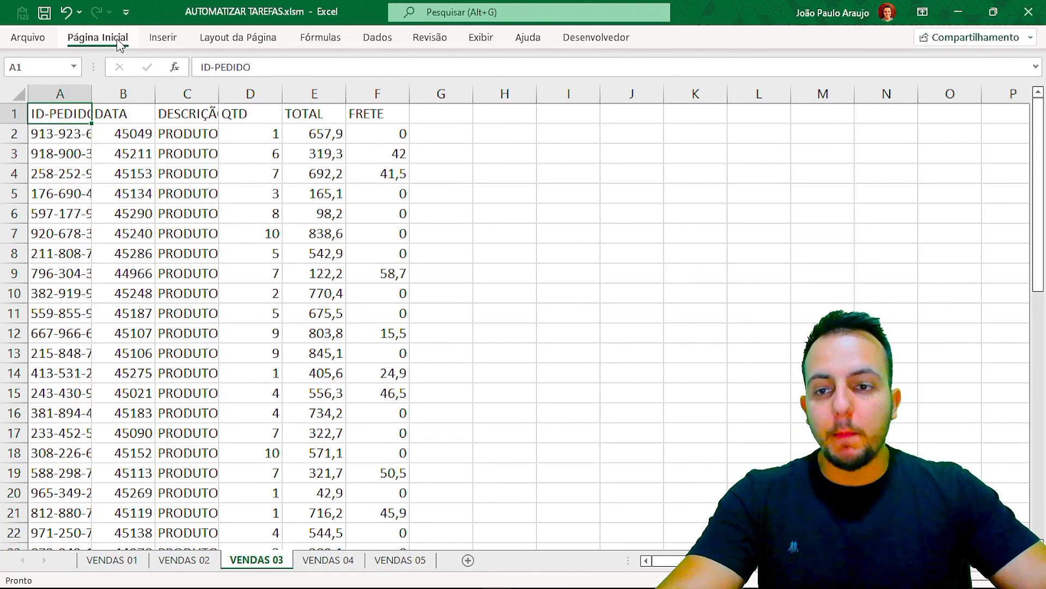
{"action": "double_click", "coordinate": [120, 45]}
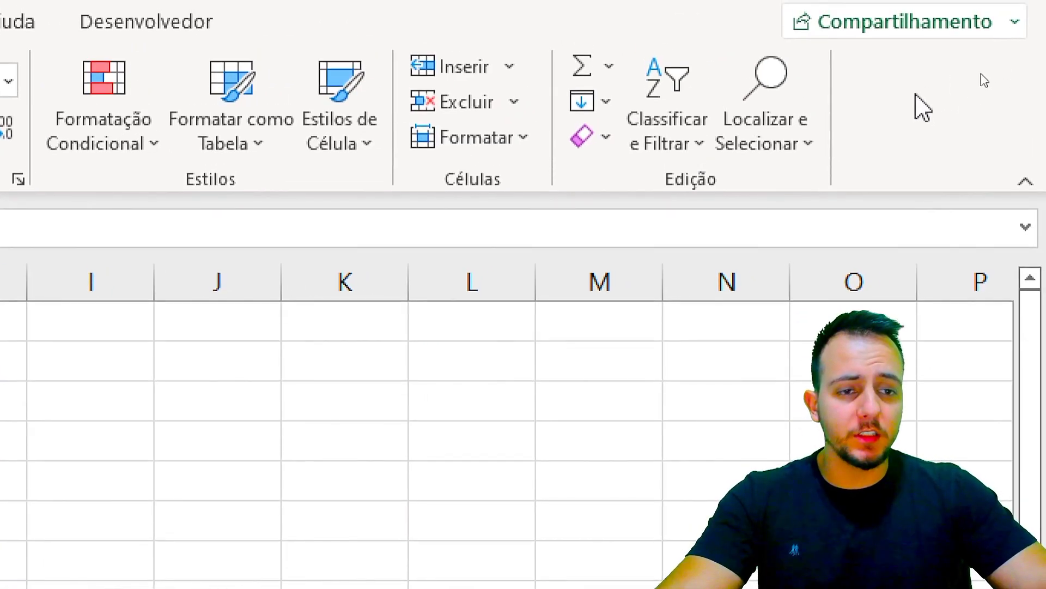
{"action": "right_click", "coordinate": [917, 94]}
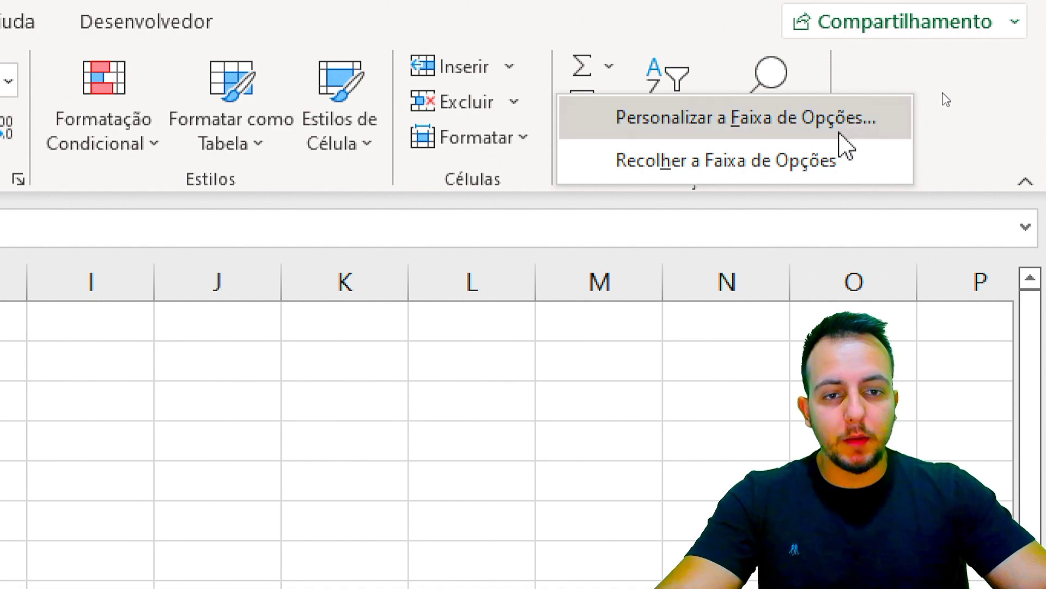
{"action": "left_click", "coordinate": [696, 117]}
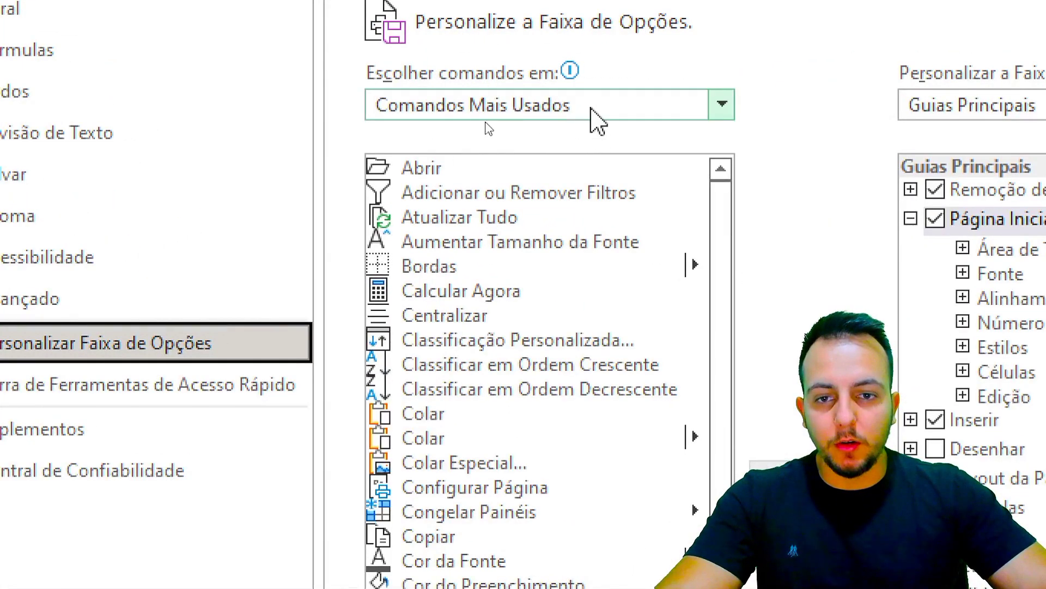
{"action": "left_click", "coordinate": [485, 121]}
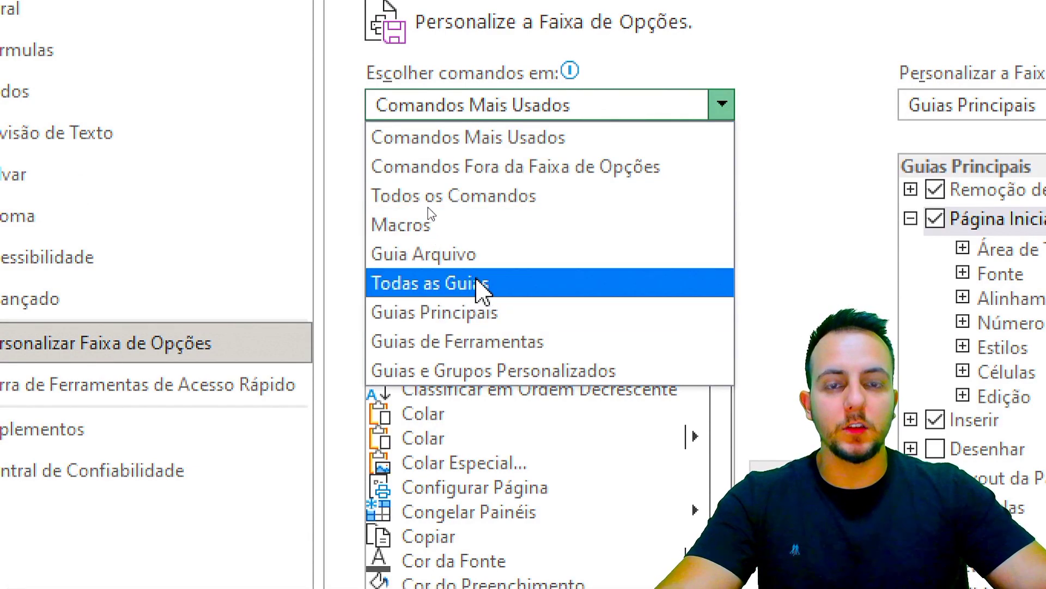
{"action": "left_click", "coordinate": [481, 287]}
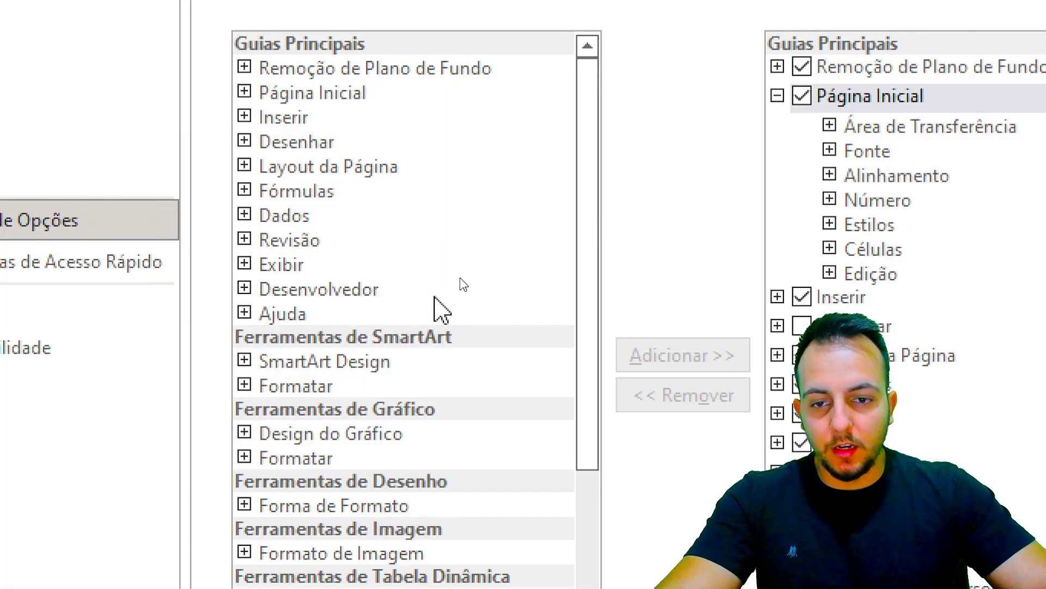
{"action": "left_click", "coordinate": [338, 286]}
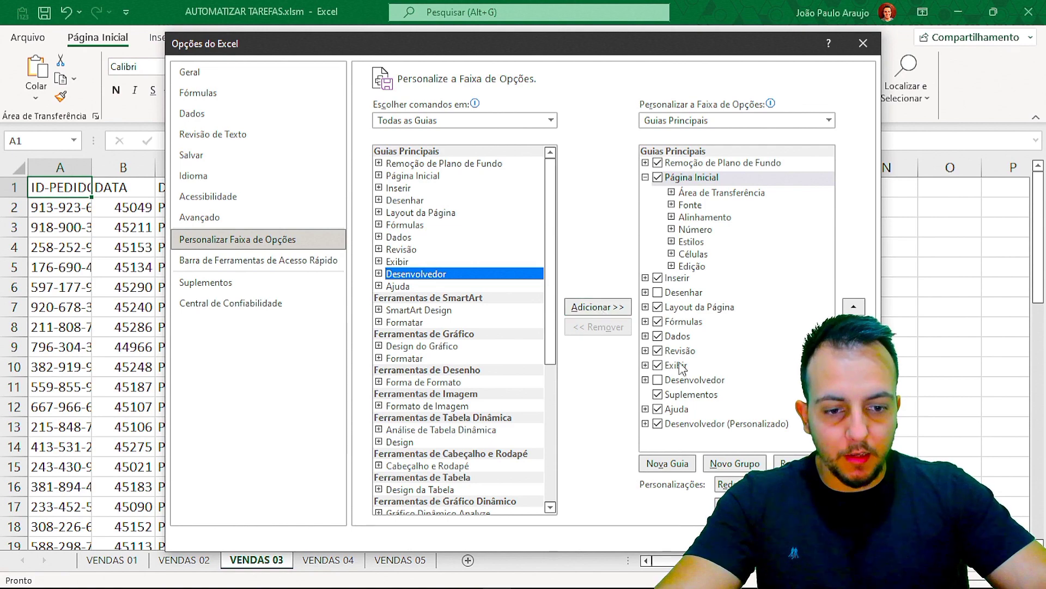
{"action": "left_click_drag", "start_coordinate": [701, 45], "coordinate": [483, 35]}
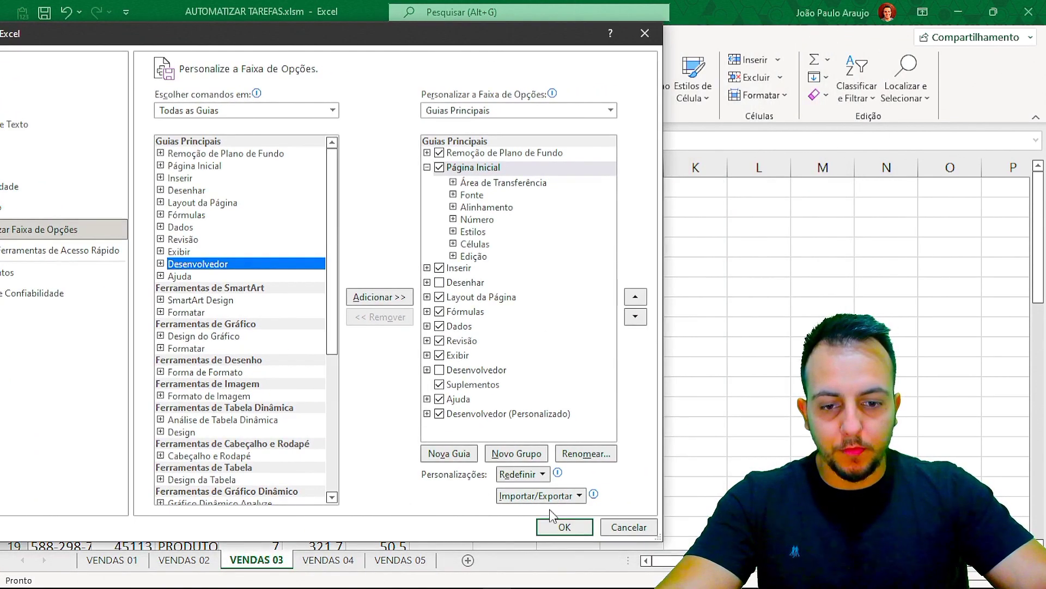
{"action": "left_click", "coordinate": [568, 531]}
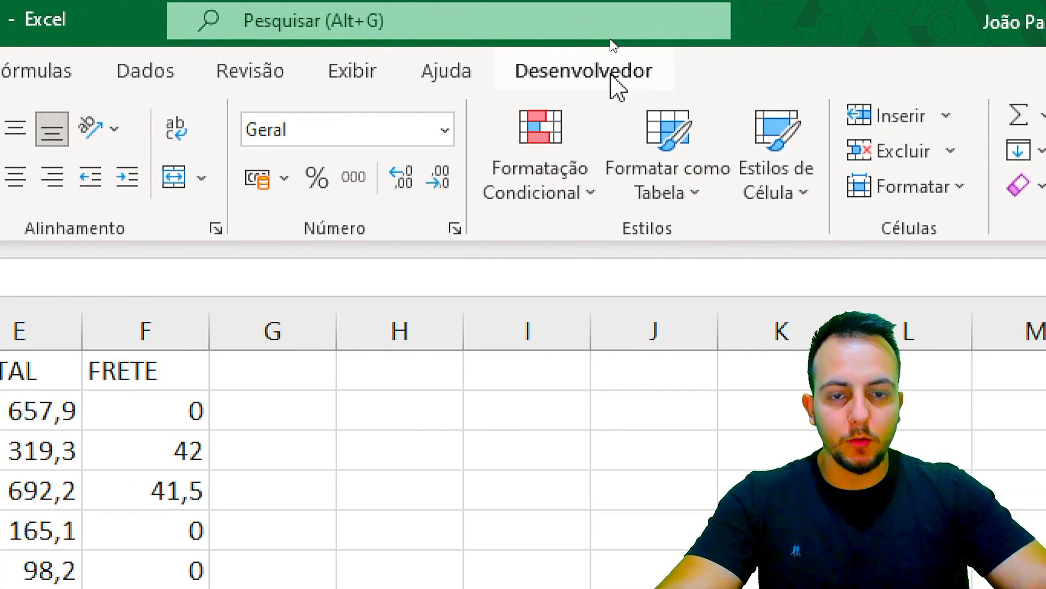
Switch to the Desenvolvedor ribbon tab to reach the macro recording tools.
{"action": "left_click", "coordinate": [617, 88]}
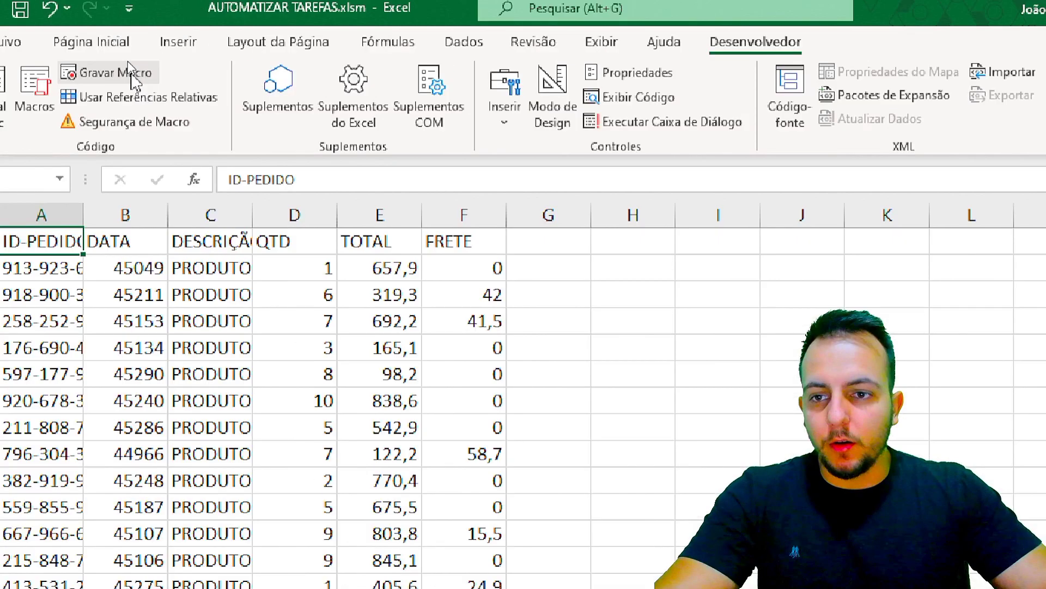
Record a new macro named NOVOORGANIZAR, stored in Esta pasta de trabalho, with a sales-table description.
{"action": "left_click", "coordinate": [130, 74]}
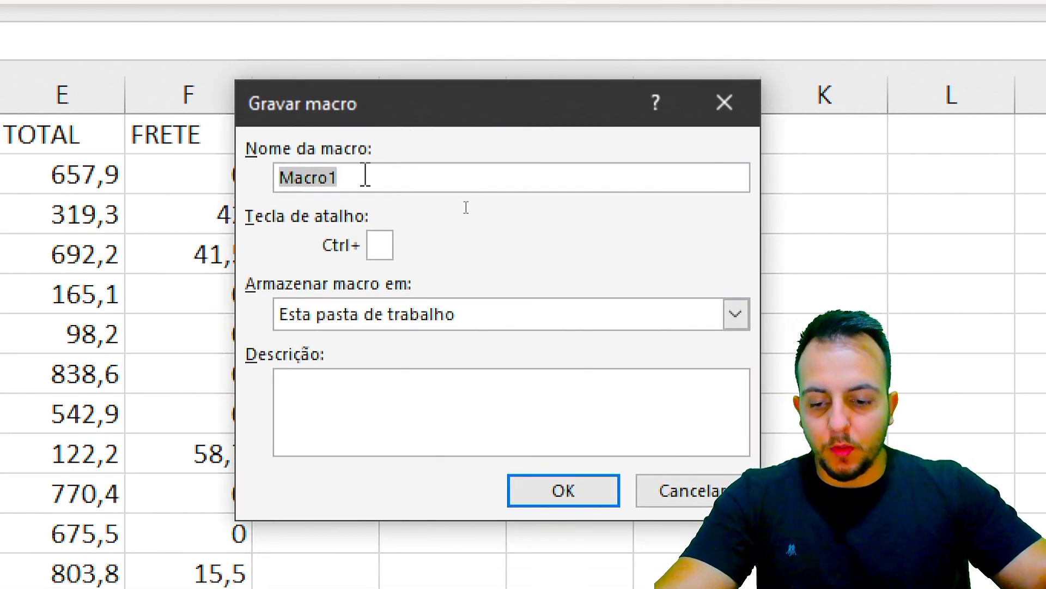
{"action": "type", "text": "ORGANIZAR"}
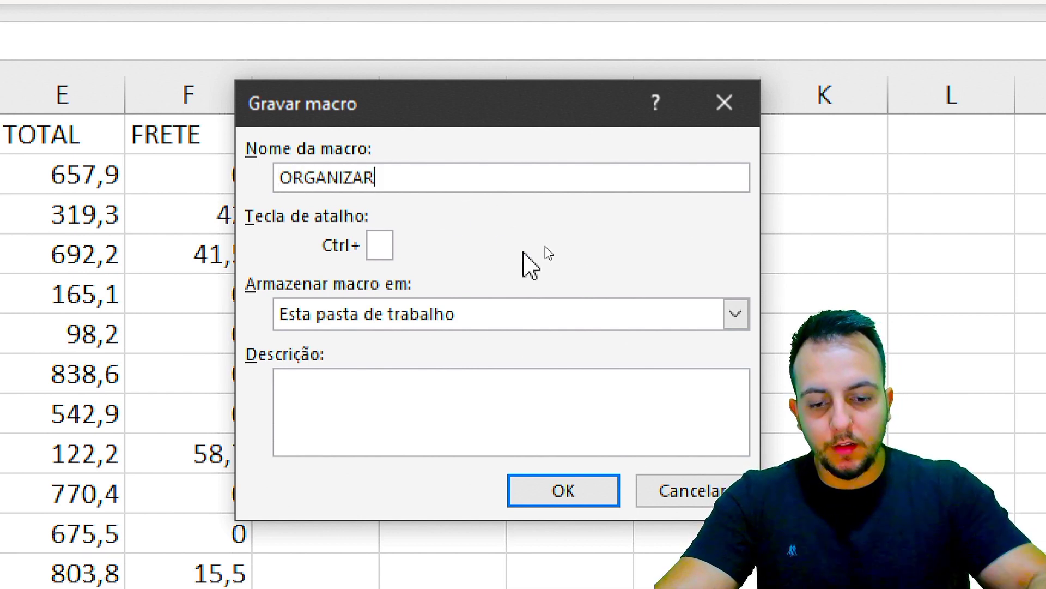
{"action": "type", "text": "02"}
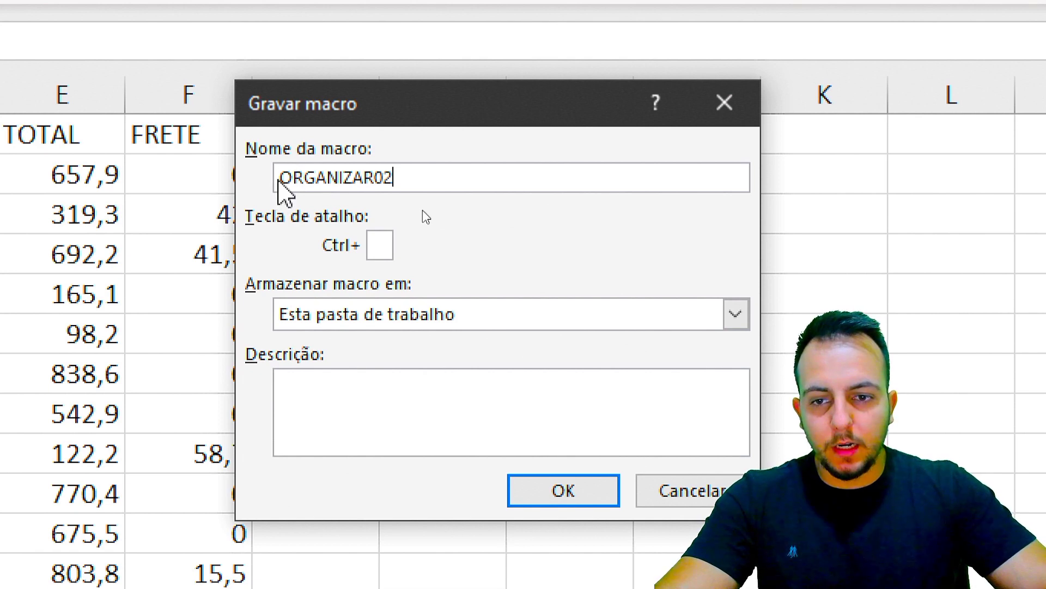
{"action": "double_click", "coordinate": [300, 177]}
{"action": "type", "text": "NOVO"}
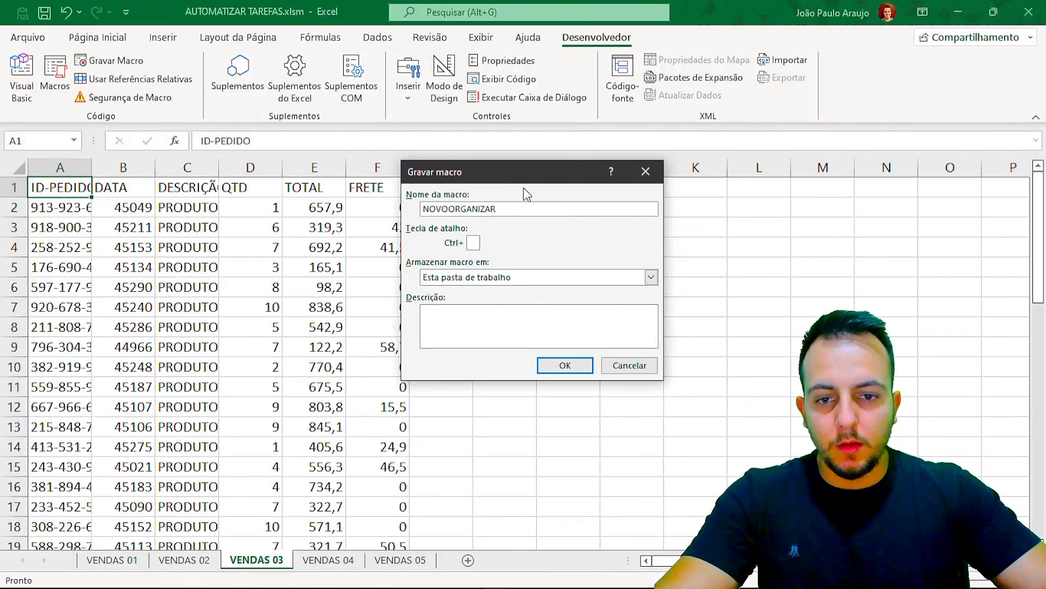
{"action": "left_click", "coordinate": [427, 257]}
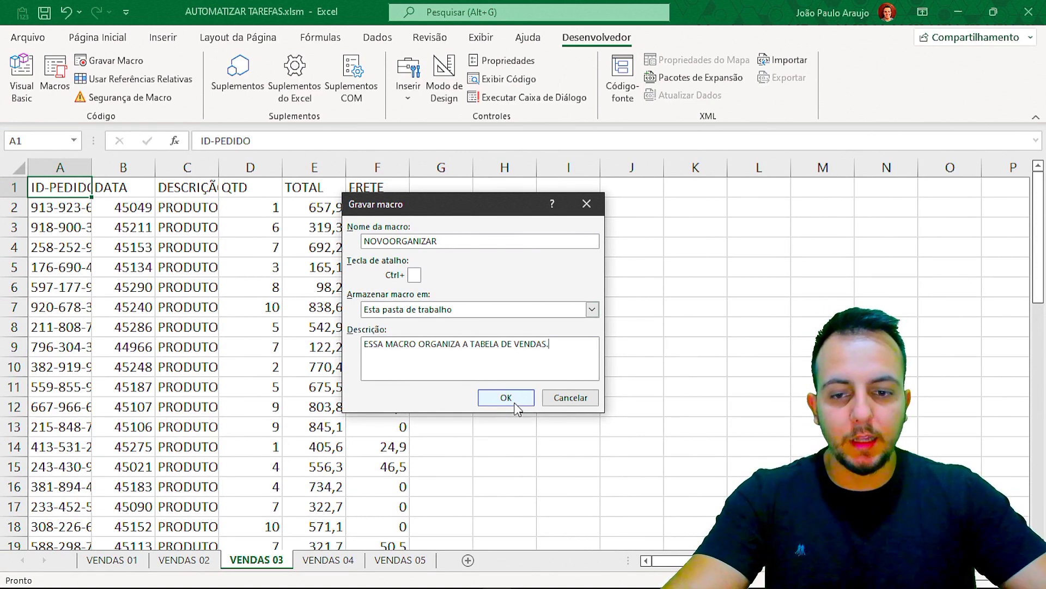
{"action": "left_click", "coordinate": [516, 407]}
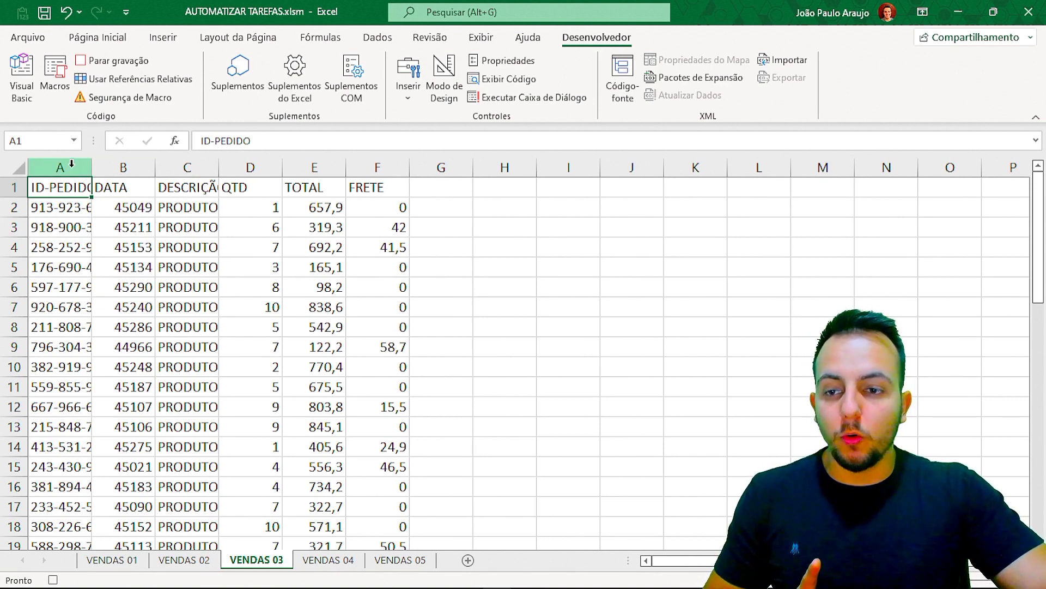
Widen columns A through F so descriptions like PRODUTO&821& show in full.
{"action": "left_click_drag", "start_coordinate": [72, 166], "coordinate": [375, 265]}
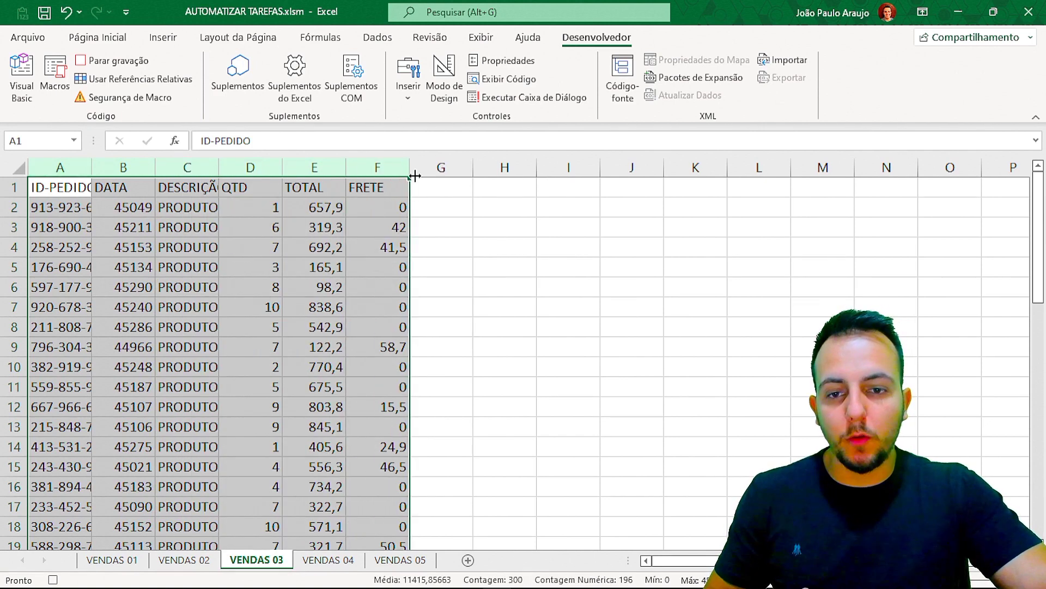
{"action": "left_click_drag", "start_coordinate": [409, 175], "coordinate": [442, 169]}
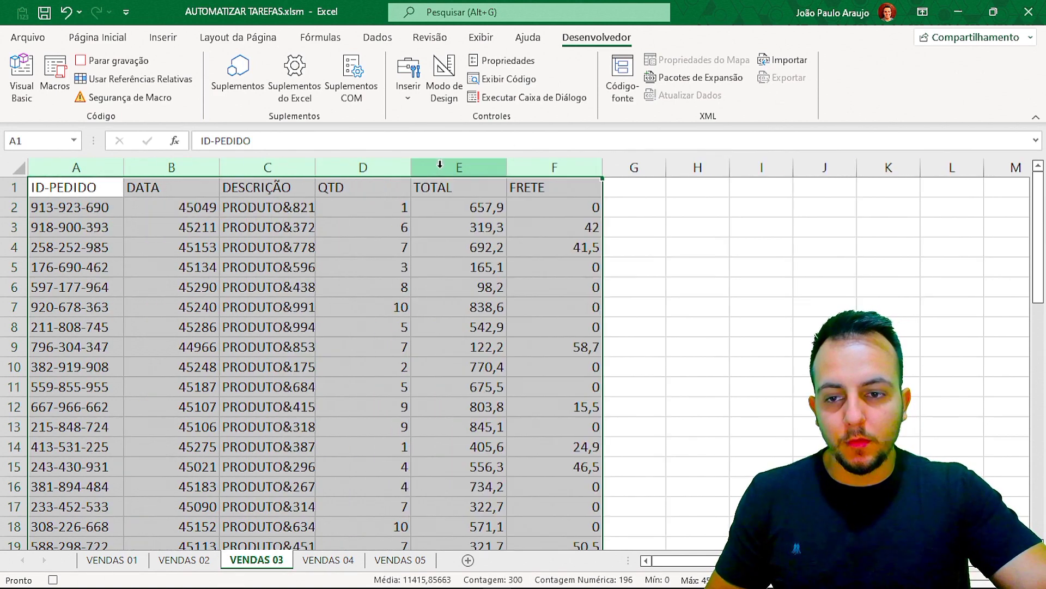
{"action": "left_click_drag", "start_coordinate": [314, 175], "coordinate": [345, 167]}
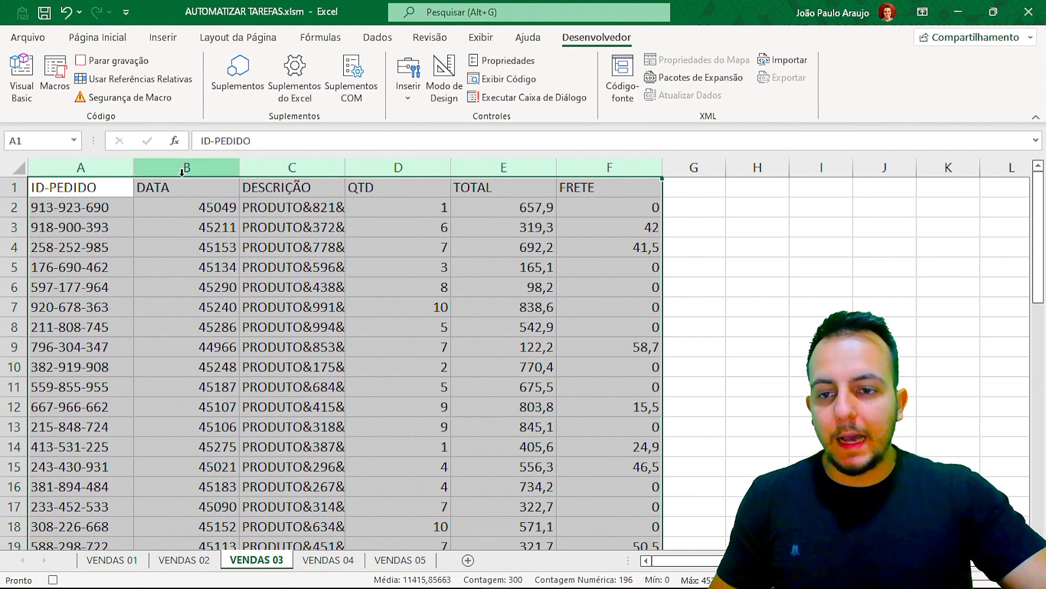
Apply the Data Abreviada format to the DATA column so it shows dates like 03/05/2023.
{"action": "left_click", "coordinate": [186, 193]}
{"action": "key", "text": "ctrl+shift+Down"}
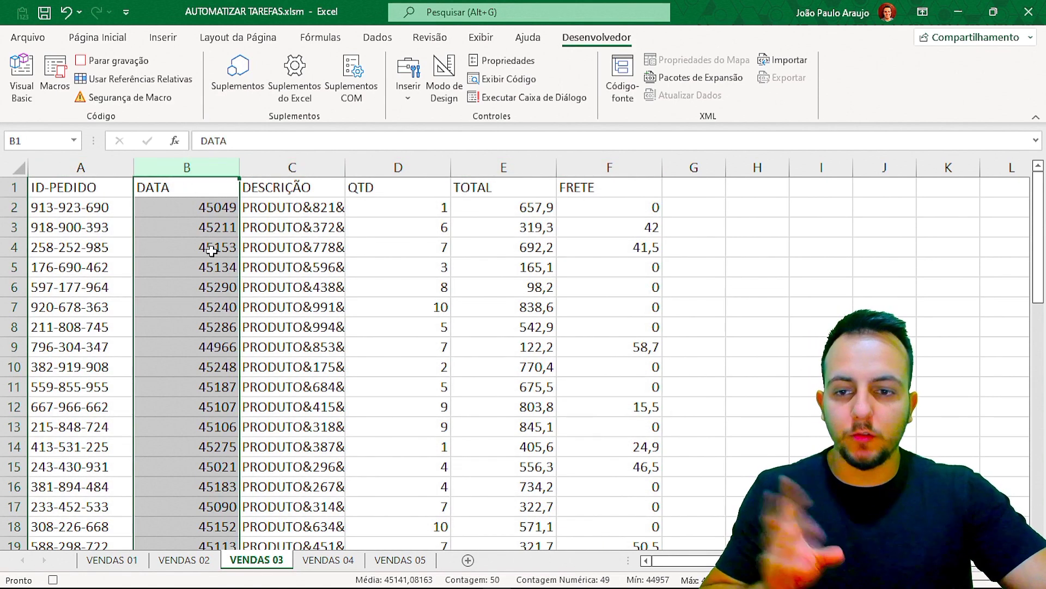
{"action": "left_click", "coordinate": [115, 40]}
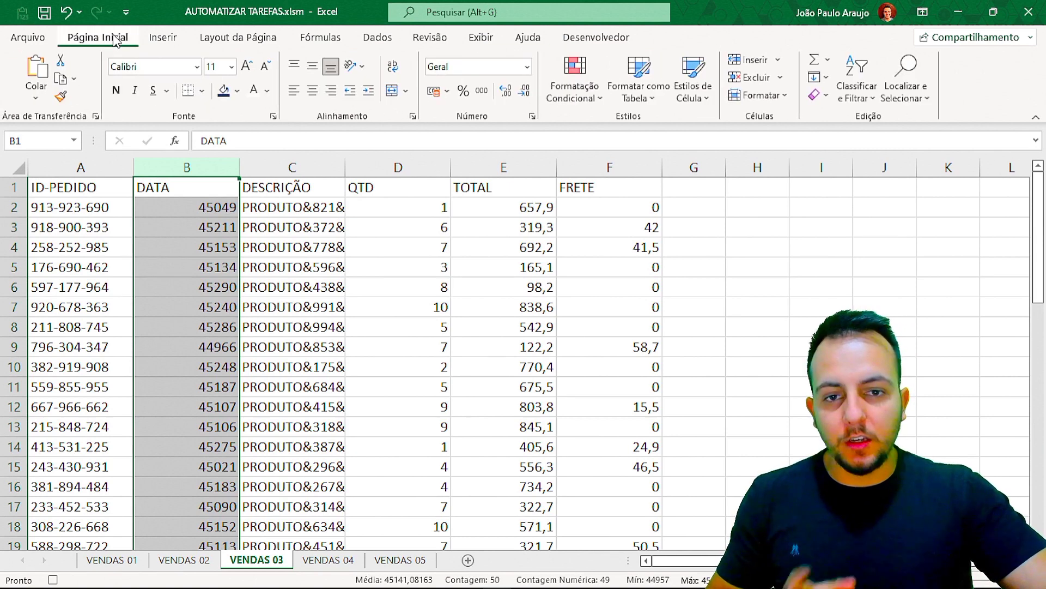
{"action": "left_click", "coordinate": [527, 66]}
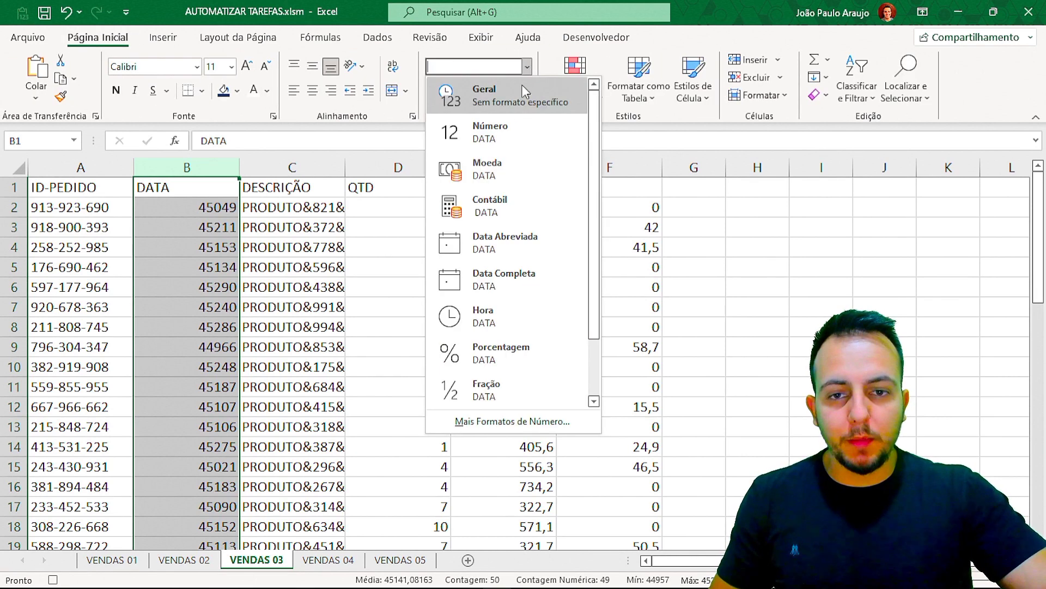
{"action": "left_click", "coordinate": [515, 226]}
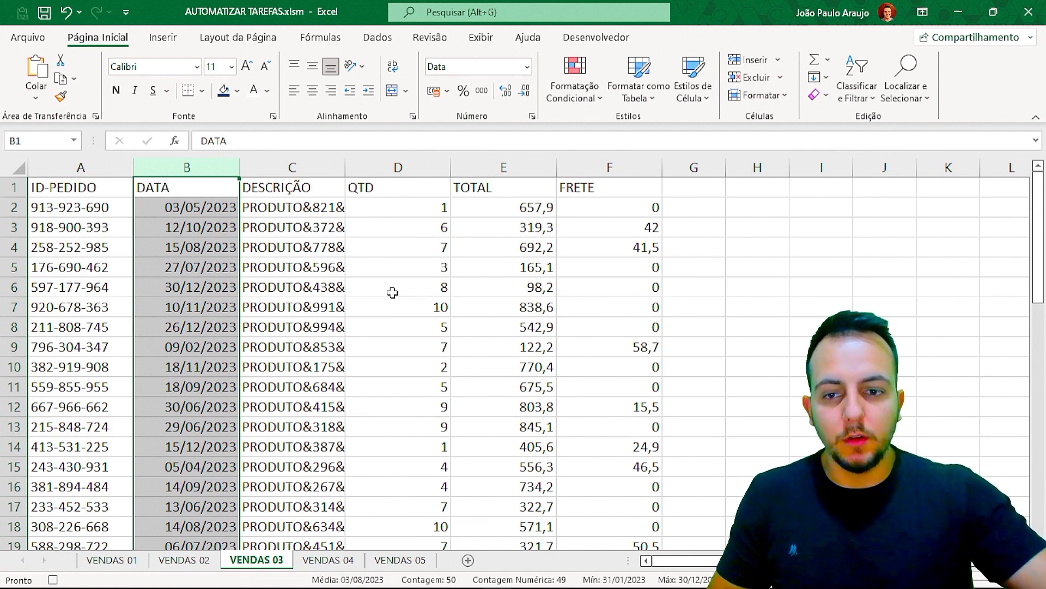
{"action": "left_click", "coordinate": [317, 168]}
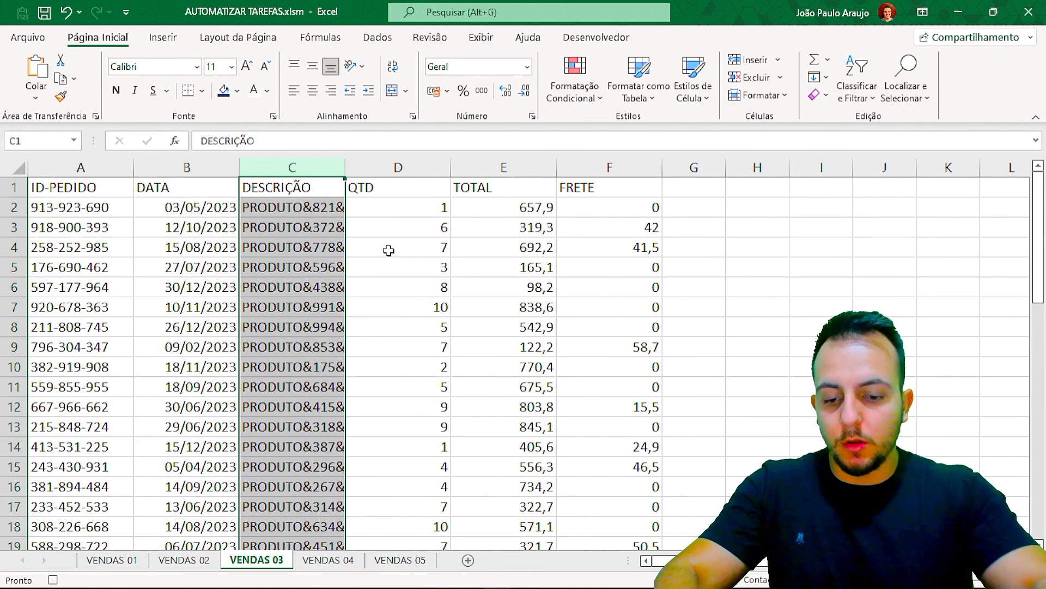
Replace every & in the DESCRIÇÃO column with a space so entries read PRODUTO 821.
{"action": "key", "text": "ctrl+u"}
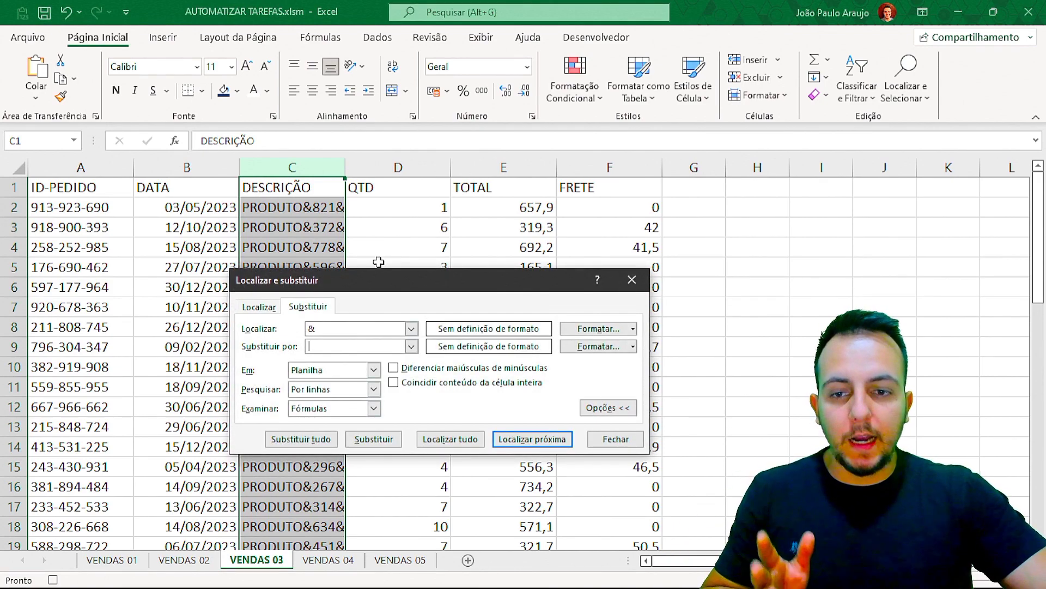
{"action": "left_click", "coordinate": [331, 328]}
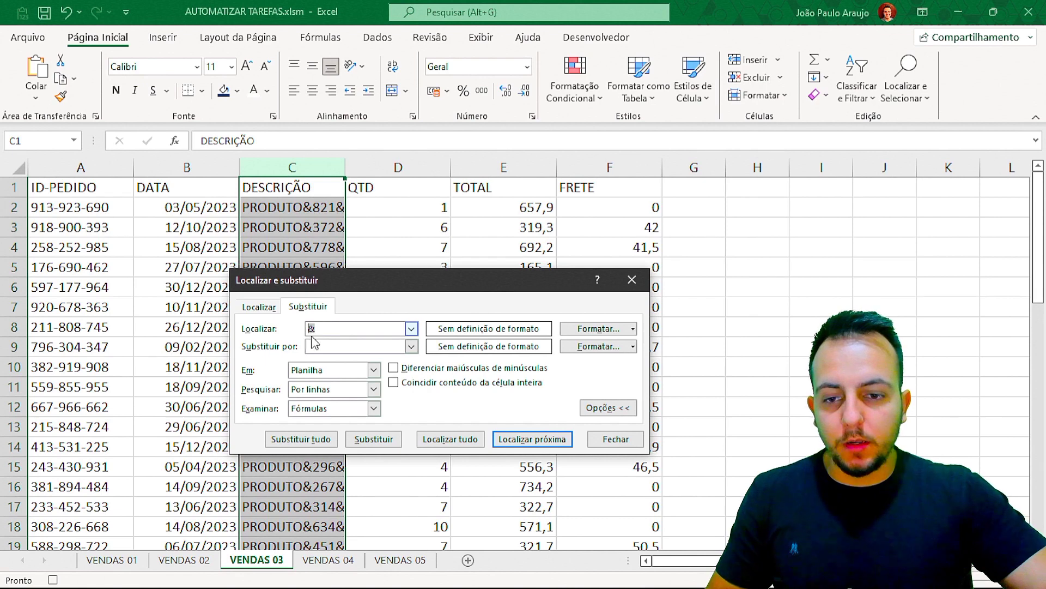
{"action": "left_click", "coordinate": [329, 439]}
{"action": "left_click", "coordinate": [526, 344]}
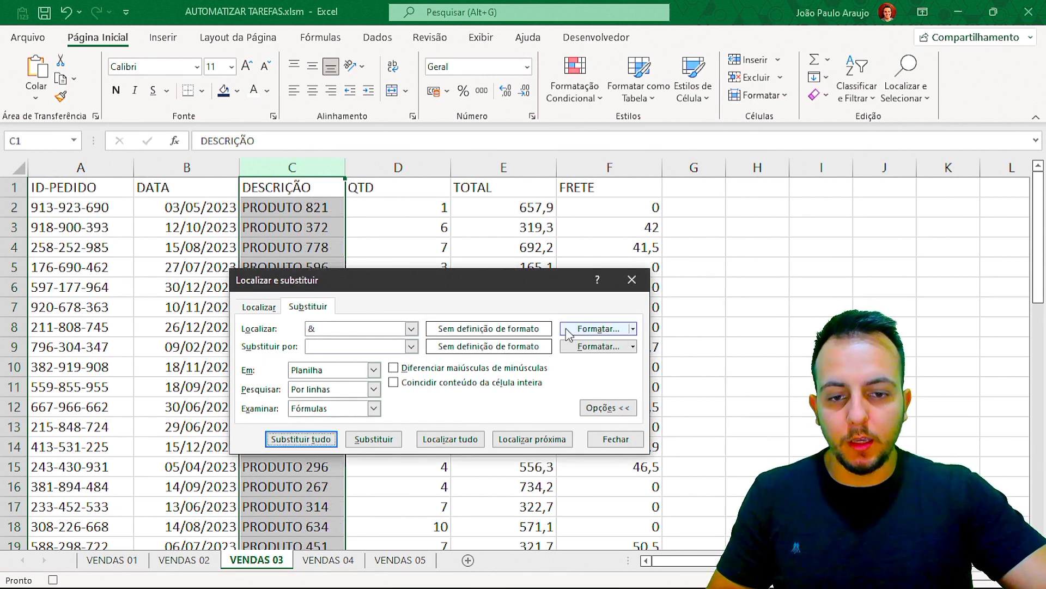
{"action": "left_click", "coordinate": [632, 278]}
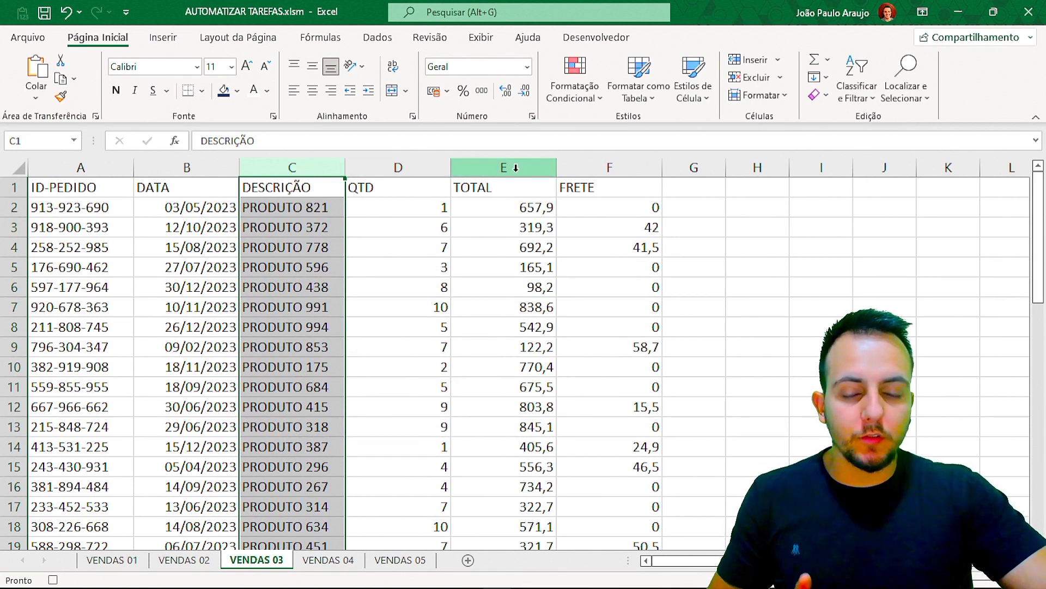
Give the TOTAL and FRETE columns R$ accounting format, e.g. R$ 657,90.
{"action": "left_click_drag", "start_coordinate": [516, 168], "coordinate": [572, 168]}
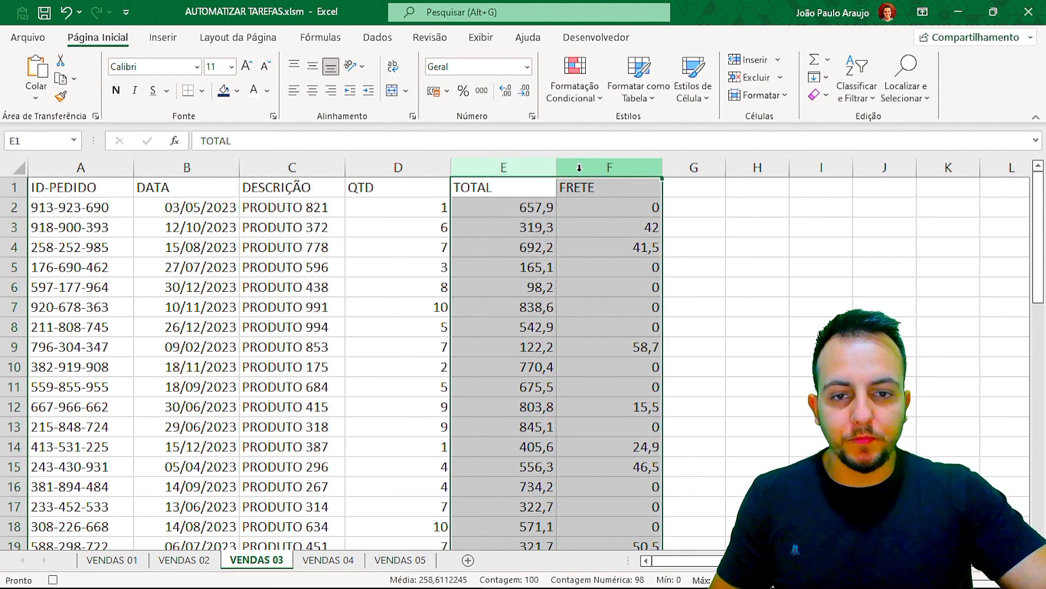
{"action": "left_click", "coordinate": [434, 92]}
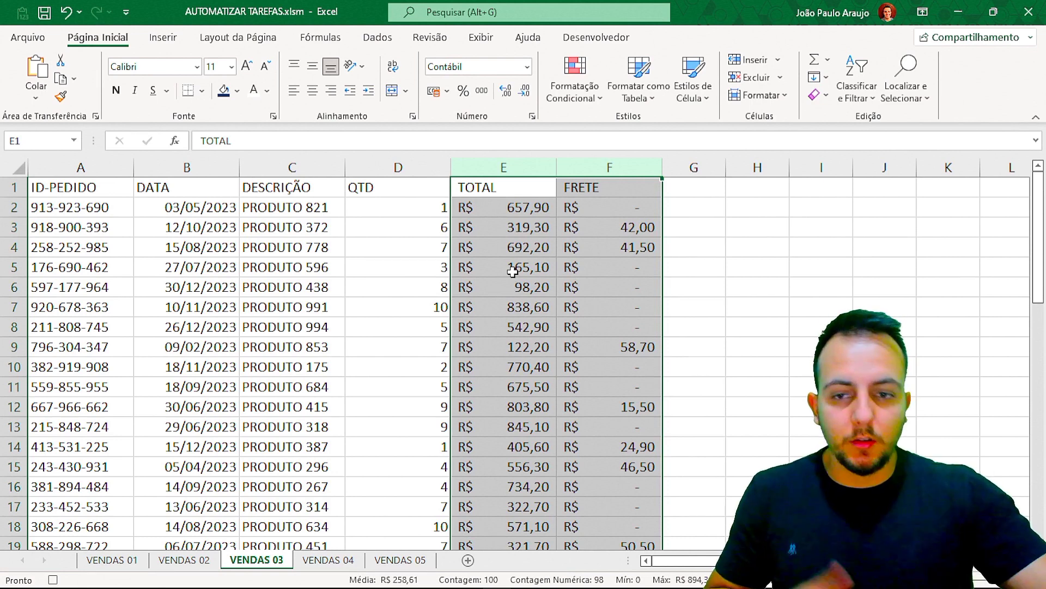
{"action": "left_click", "coordinate": [620, 161]}
Insert a new column before FRETE with the header UNITÁRIO.
{"action": "right_click", "coordinate": [620, 163]}
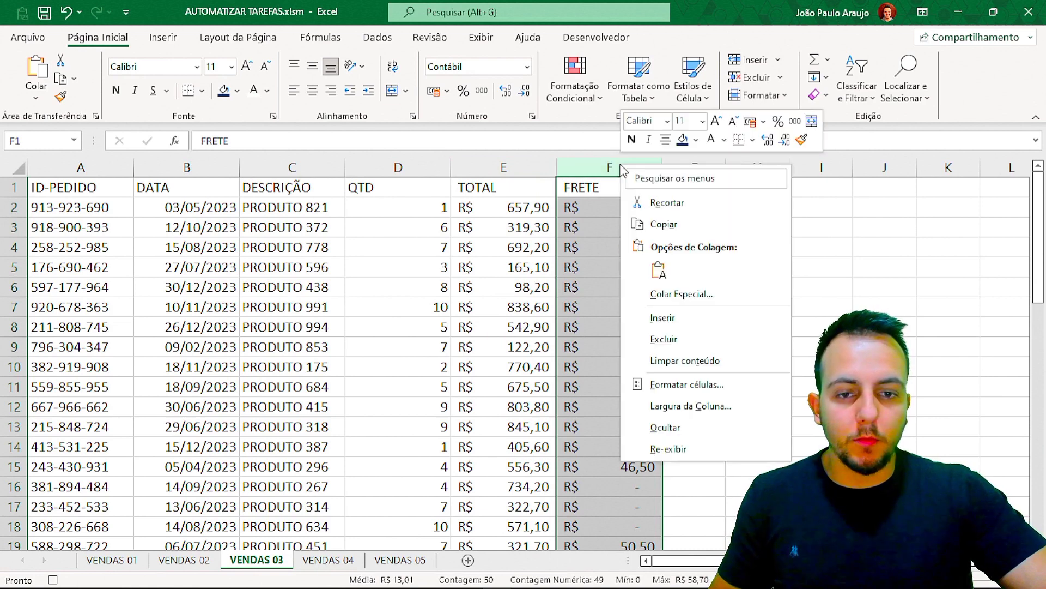
{"action": "left_click", "coordinate": [662, 321]}
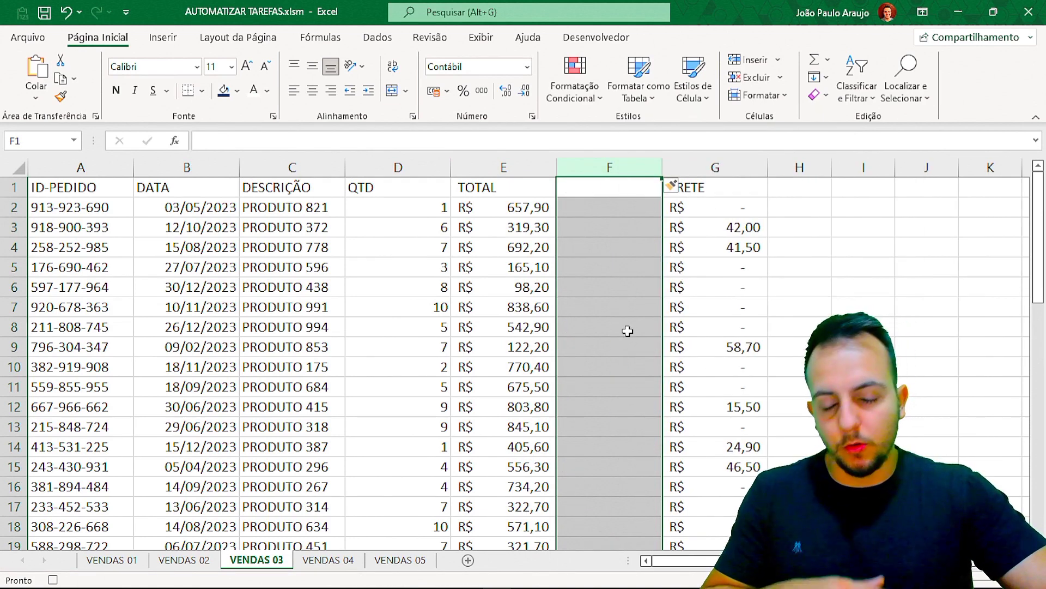
{"action": "left_click", "coordinate": [604, 191]}
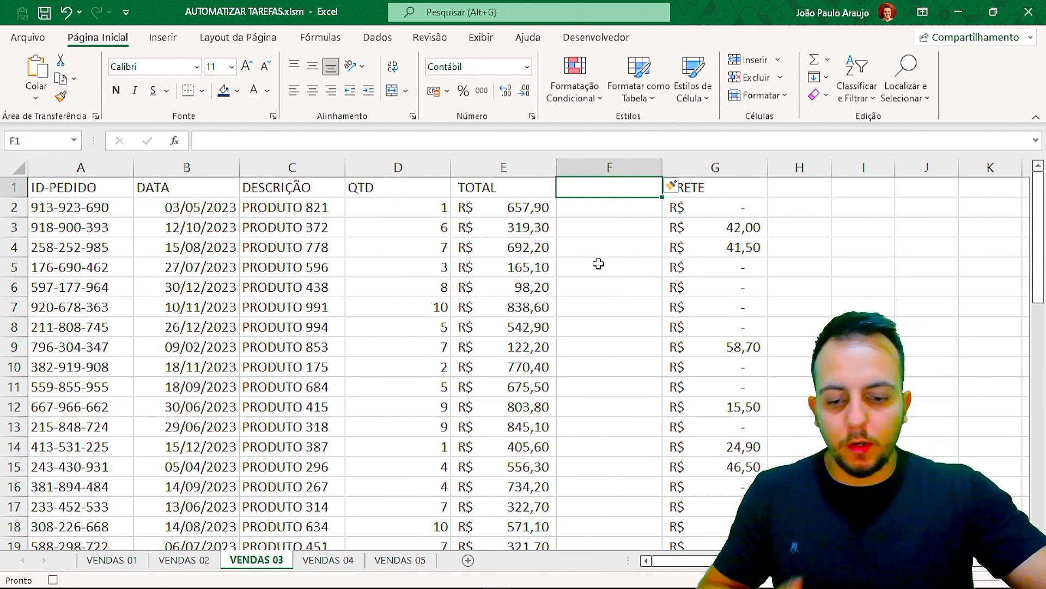
{"action": "type", "text": "UNITÁ"}
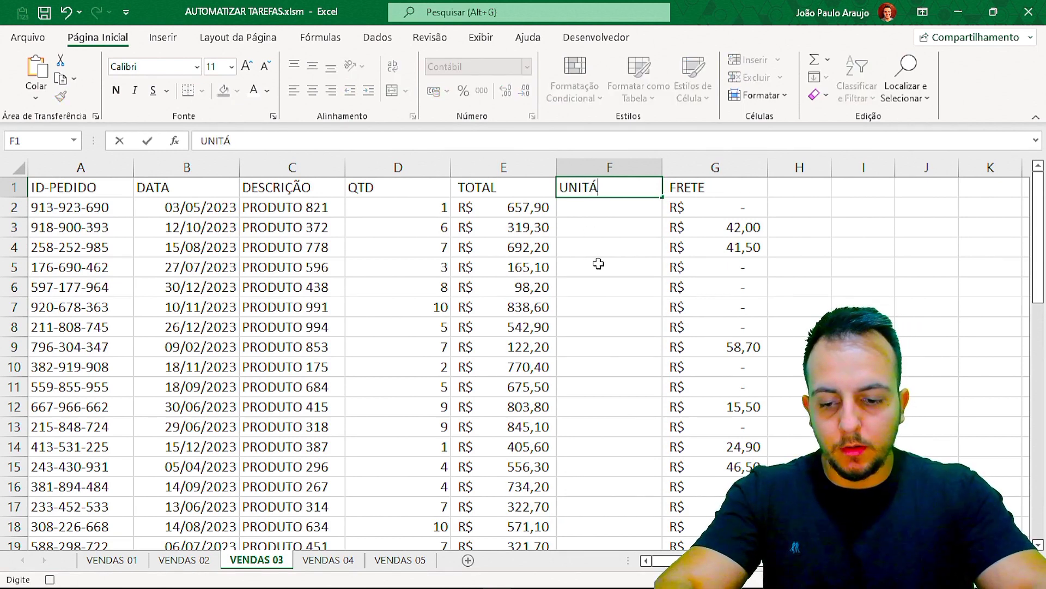
{"action": "type", "text": "RIO"}
{"action": "key", "text": "Return"}
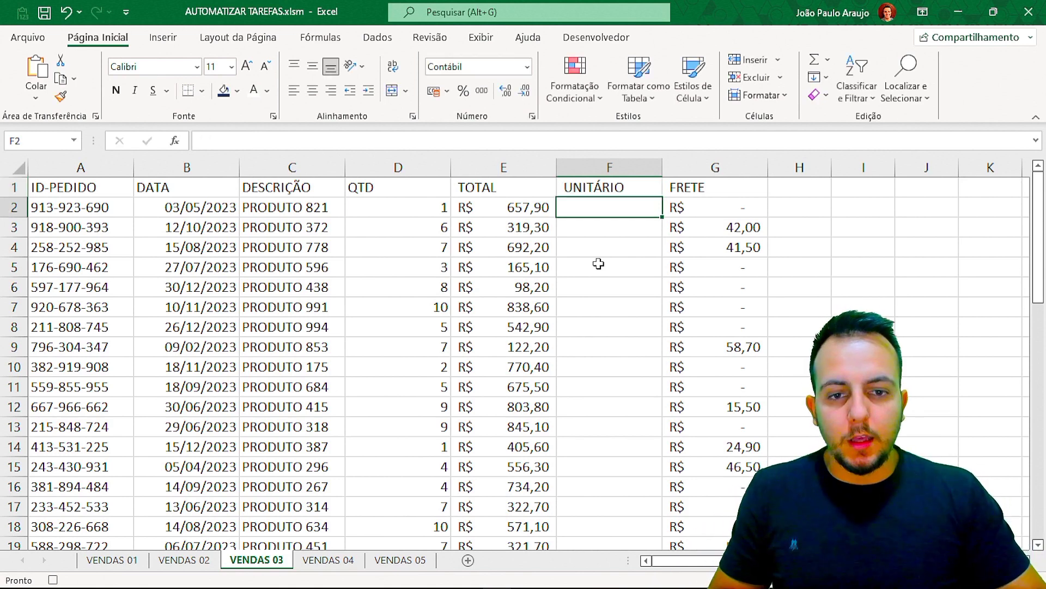
Enter =E2/D2 in F2 and fill it down the UNITÁRIO column.
{"action": "type", "text": "="}
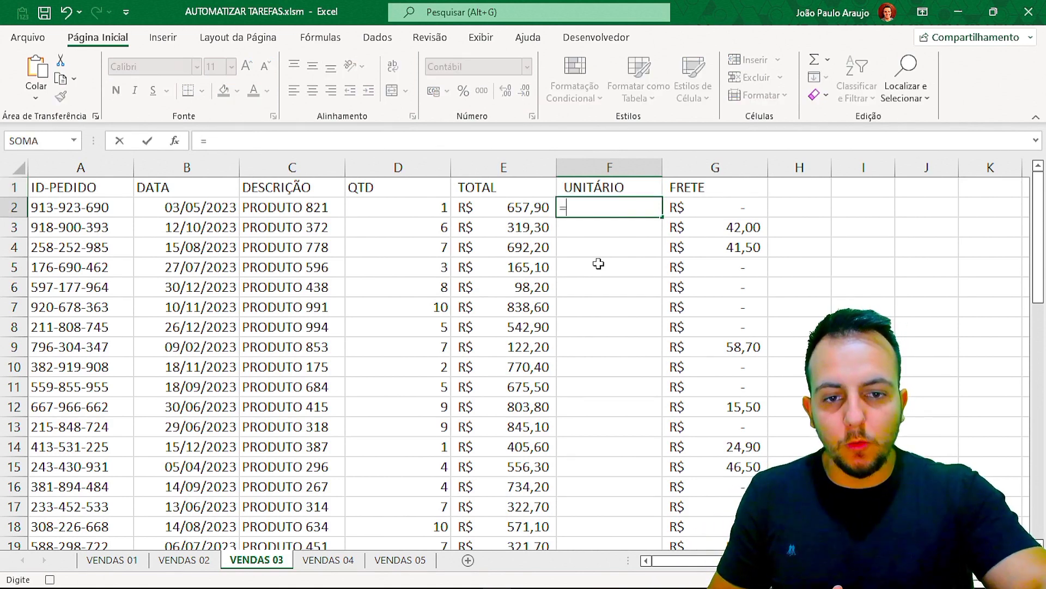
{"action": "left_click", "coordinate": [537, 216]}
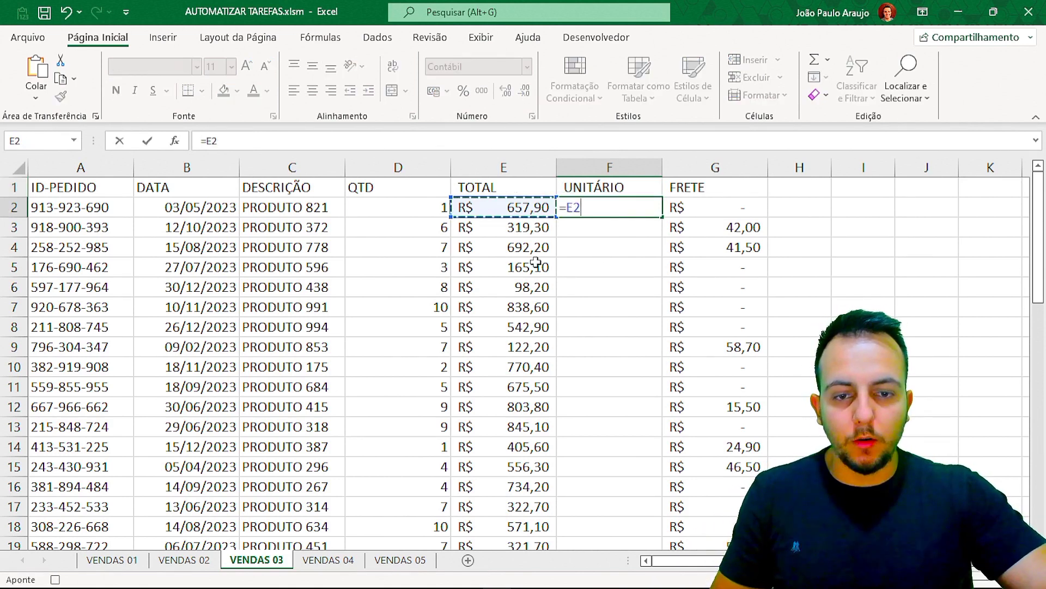
{"action": "type", "text": "/"}
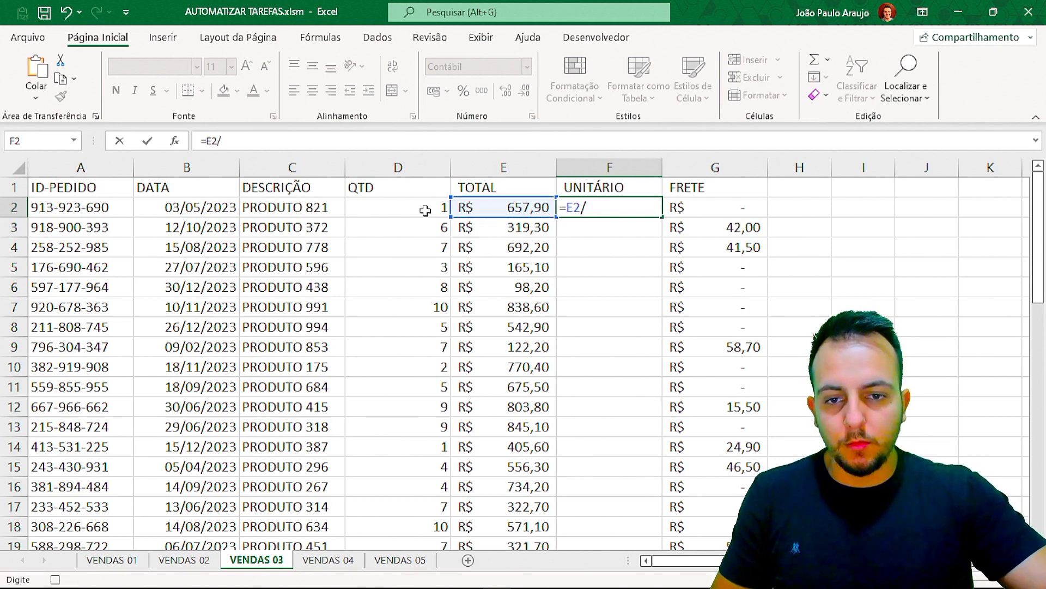
{"action": "left_click", "coordinate": [425, 210]}
{"action": "key", "text": "Return"}
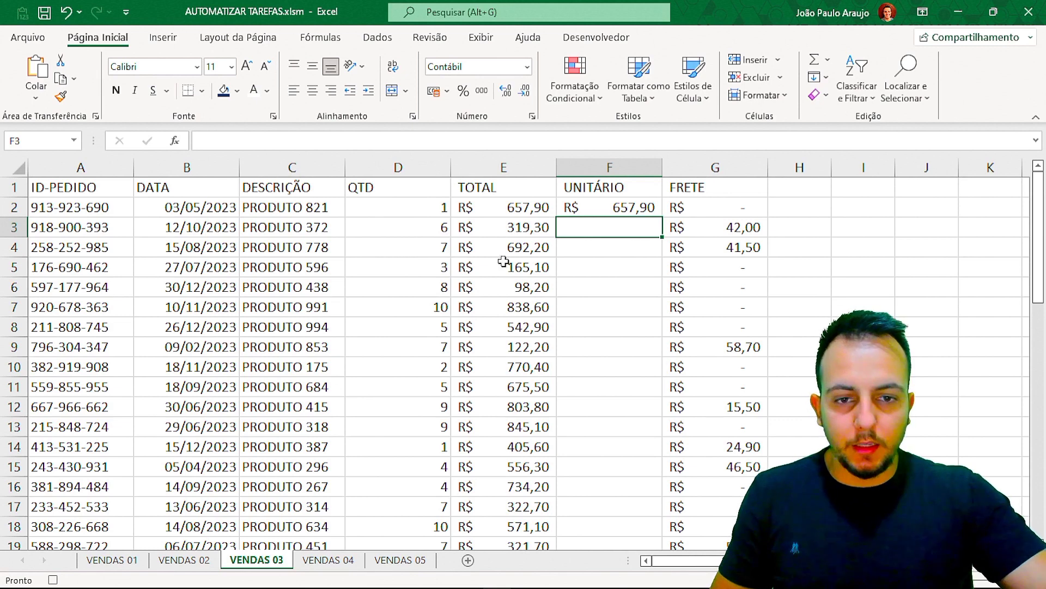
{"action": "left_click", "coordinate": [620, 208]}
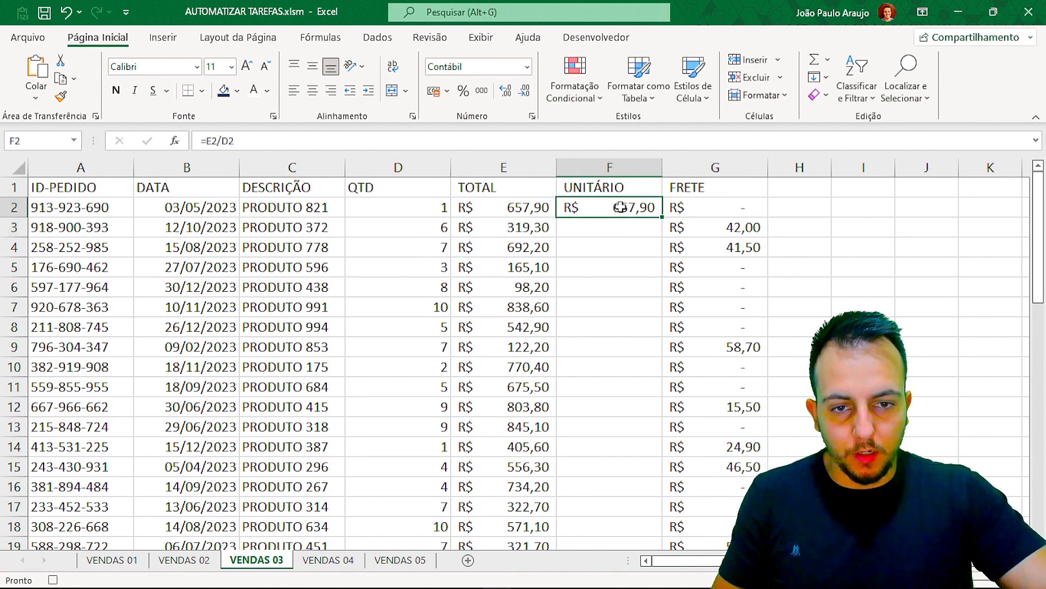
{"action": "double_click", "coordinate": [662, 217]}
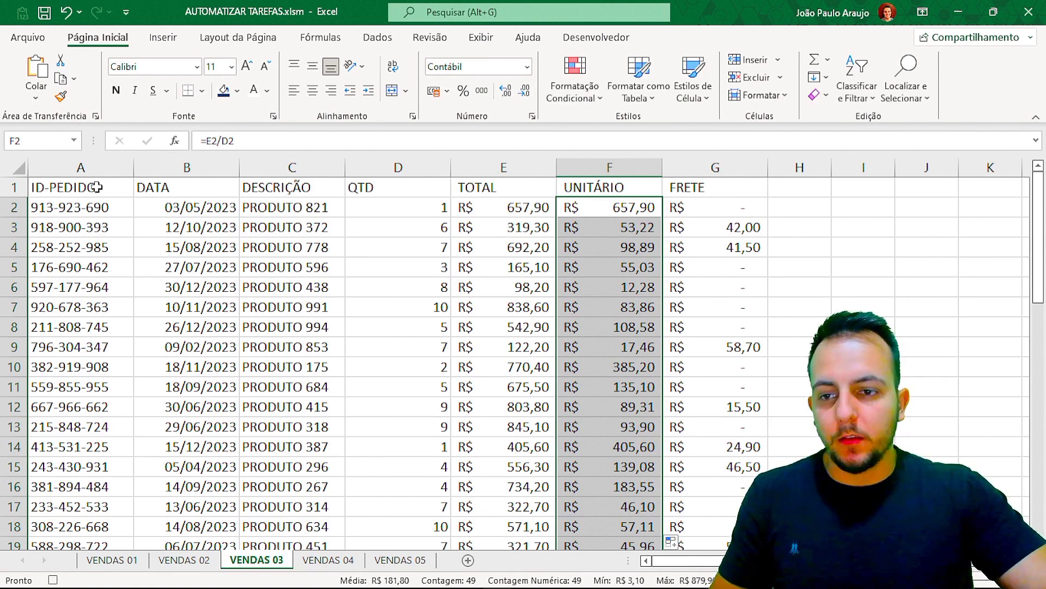
{"action": "left_click_drag", "start_coordinate": [96, 187], "coordinate": [719, 181]}
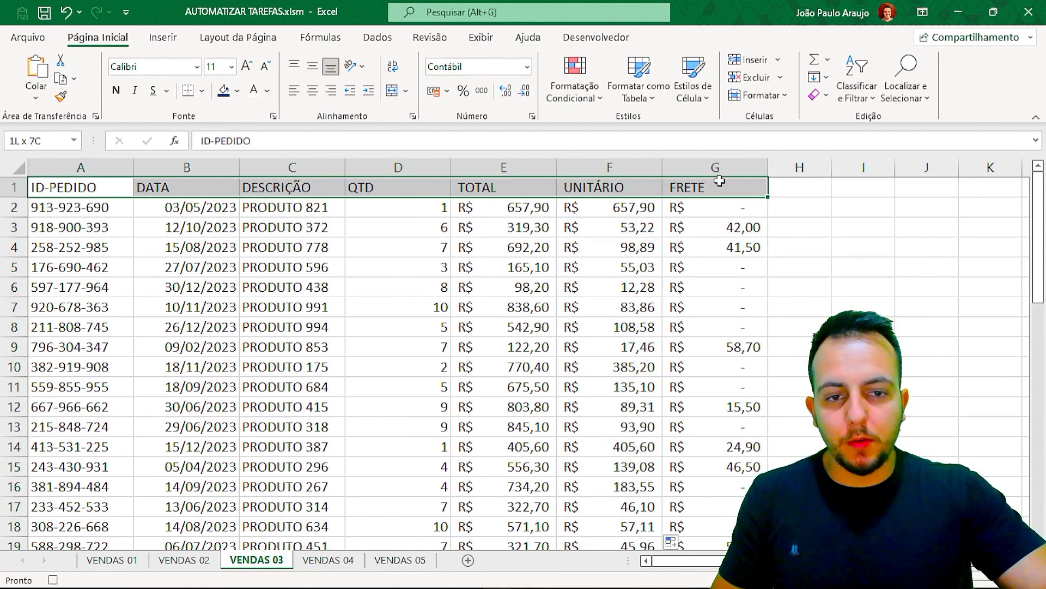
Give the header row A1:G1 a green fill with bold white text.
{"action": "left_click", "coordinate": [237, 91]}
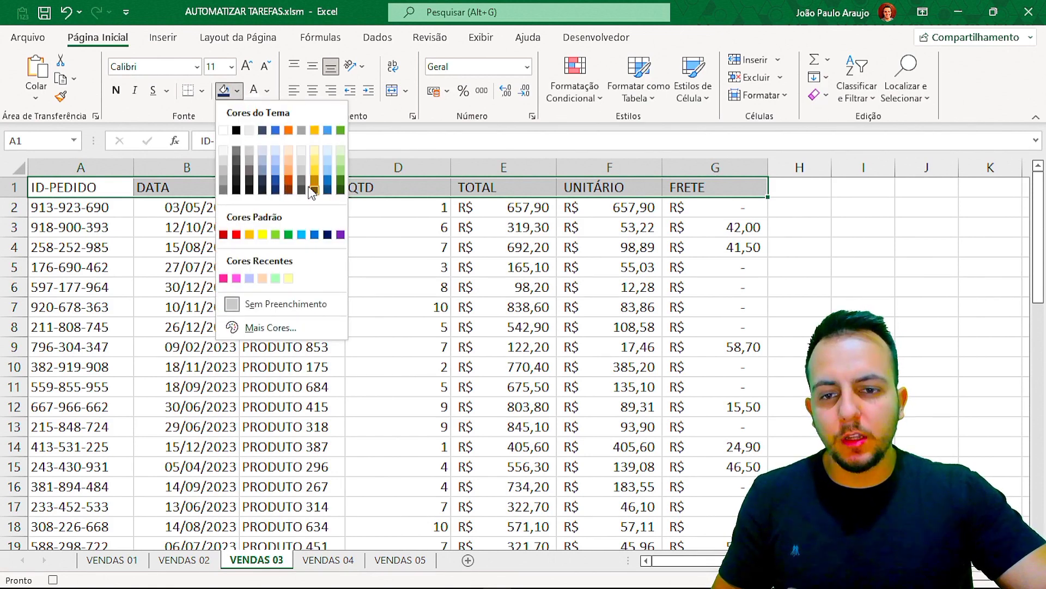
{"action": "left_click", "coordinate": [288, 235]}
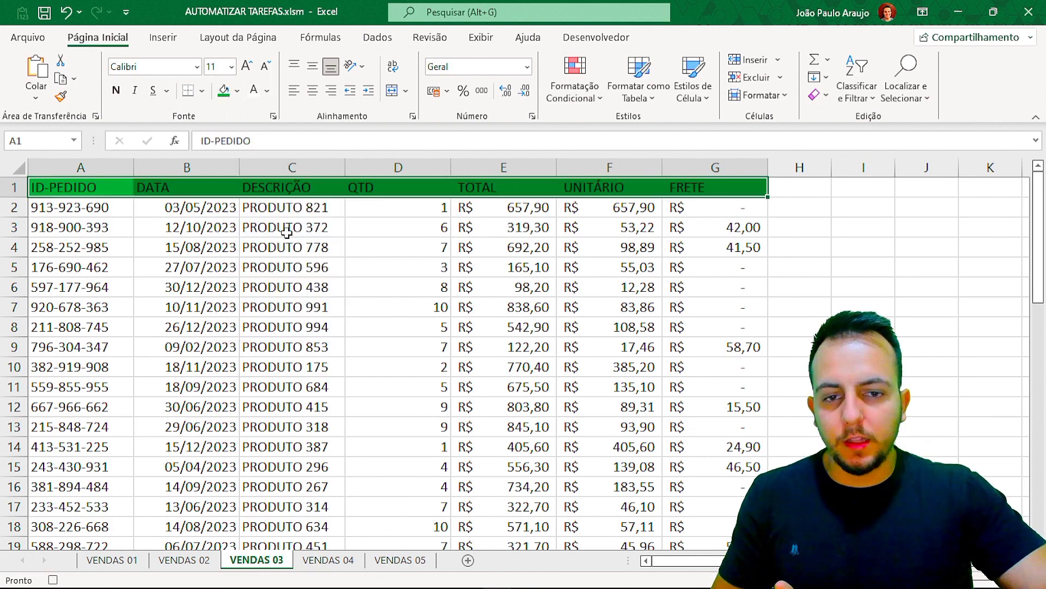
{"action": "left_click", "coordinate": [267, 90]}
{"action": "left_click", "coordinate": [255, 155]}
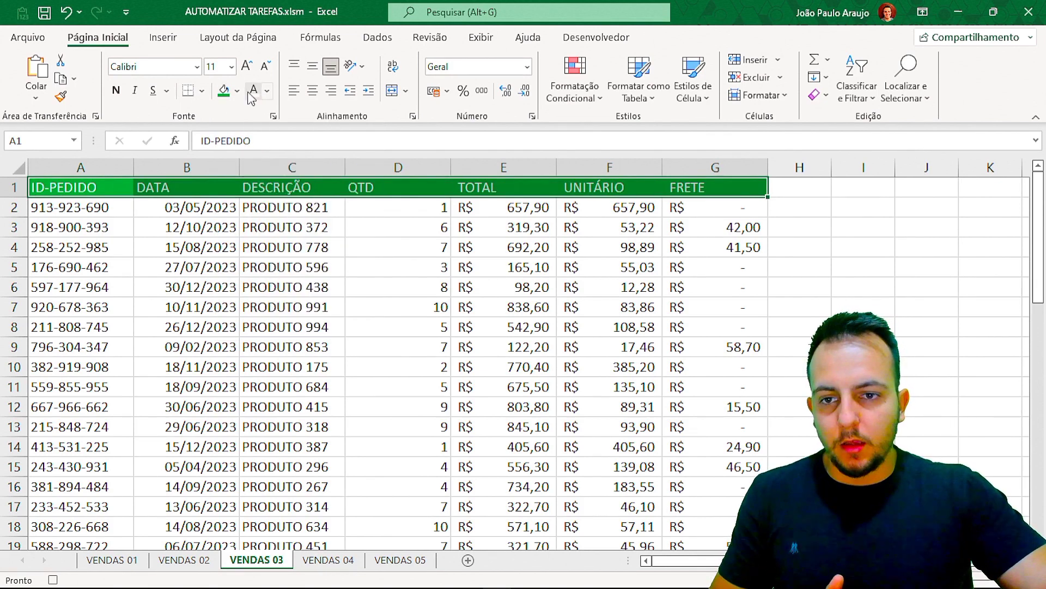
{"action": "left_click", "coordinate": [117, 91]}
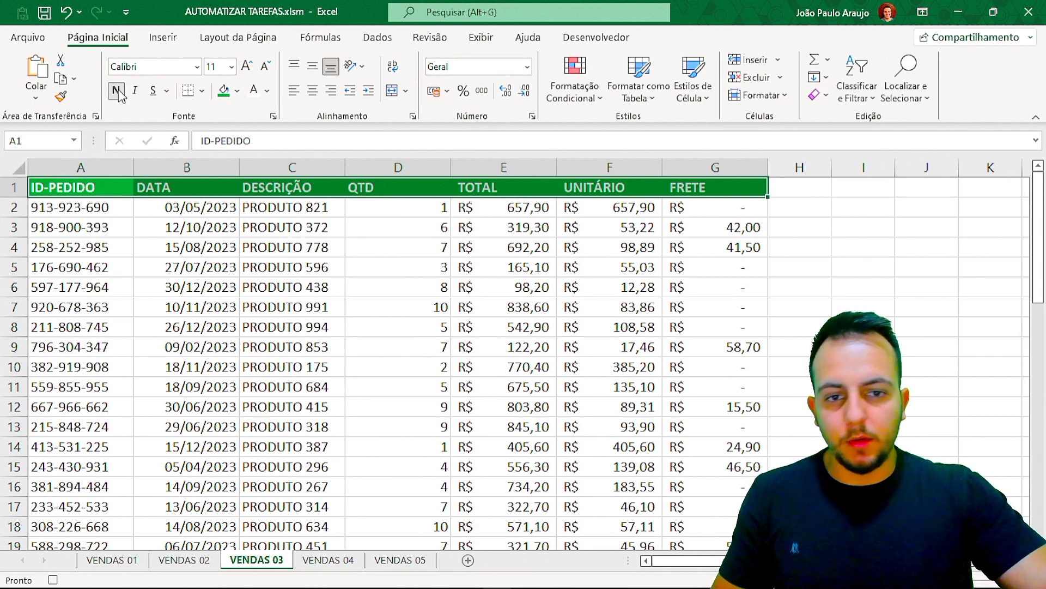
Centre the whole table's contents both vertically and horizontally.
{"action": "key", "text": "ctrl+shift+Down"}
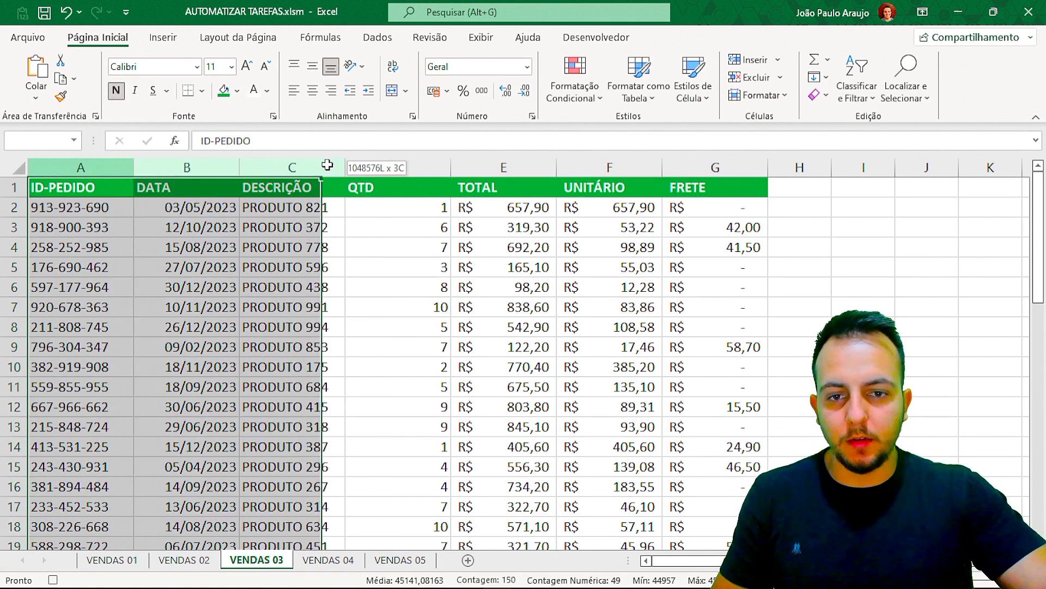
{"action": "key", "text": "shift+Right"}
{"action": "key", "text": "shift+Right"}
{"action": "key", "text": "shift+Right"}
{"action": "key", "text": "shift+Right"}
{"action": "key", "text": "shift+Right"}
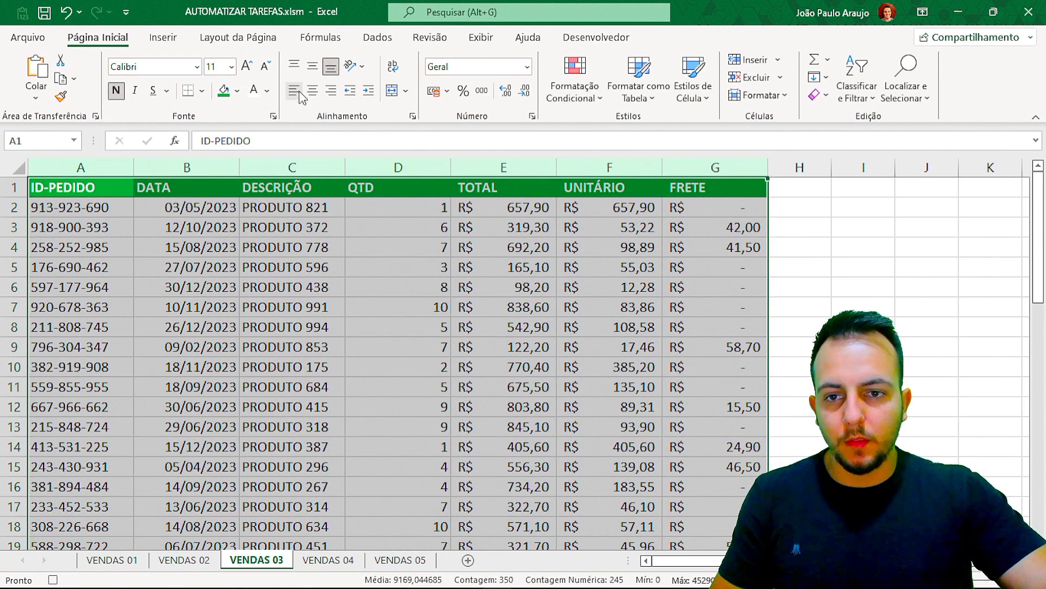
{"action": "left_click", "coordinate": [313, 66]}
{"action": "left_click", "coordinate": [312, 91]}
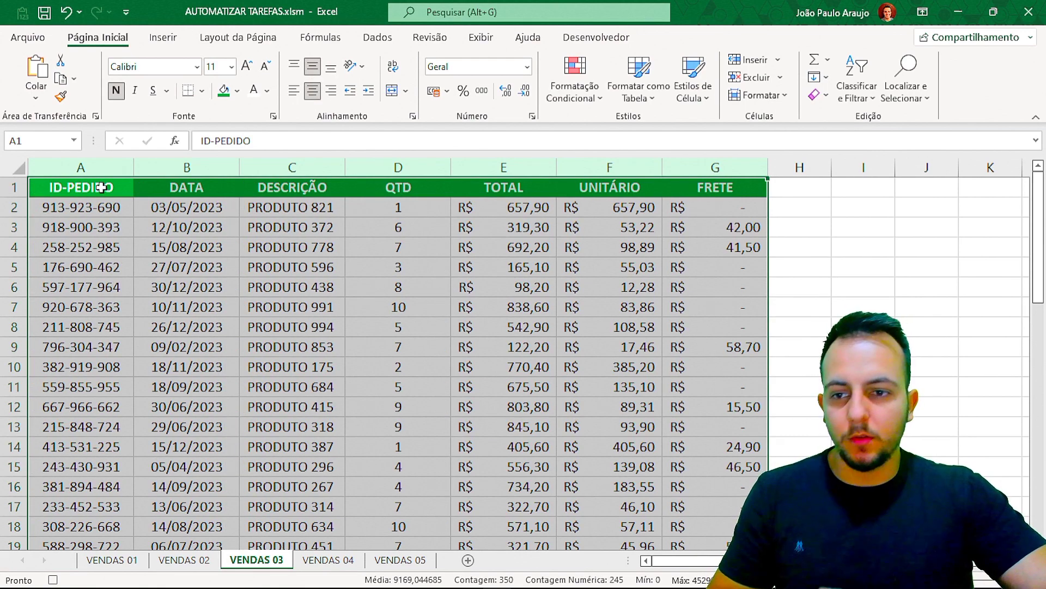
{"action": "key", "text": "ctrl+Home"}
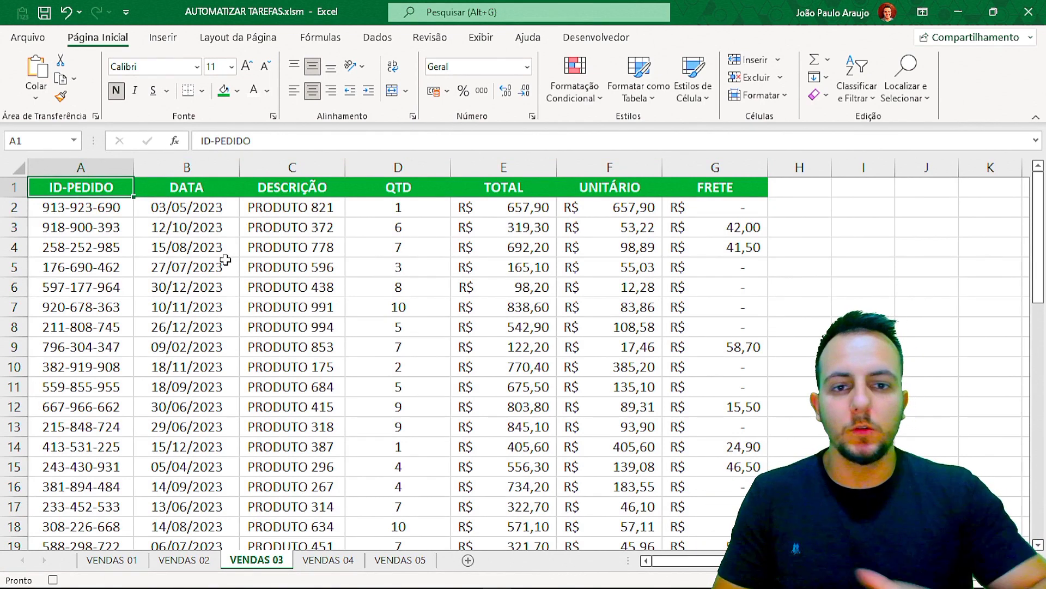
Delete the old ORGANIZAR macro from the Macros list, confirming with Sim.
{"action": "left_click", "coordinate": [597, 37]}
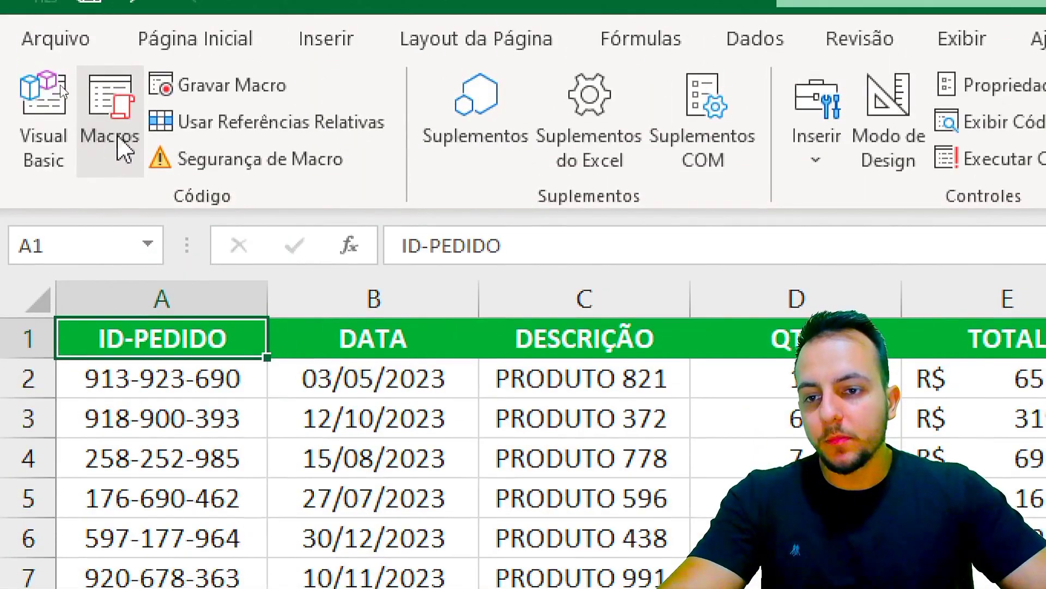
{"action": "left_click", "coordinate": [124, 205]}
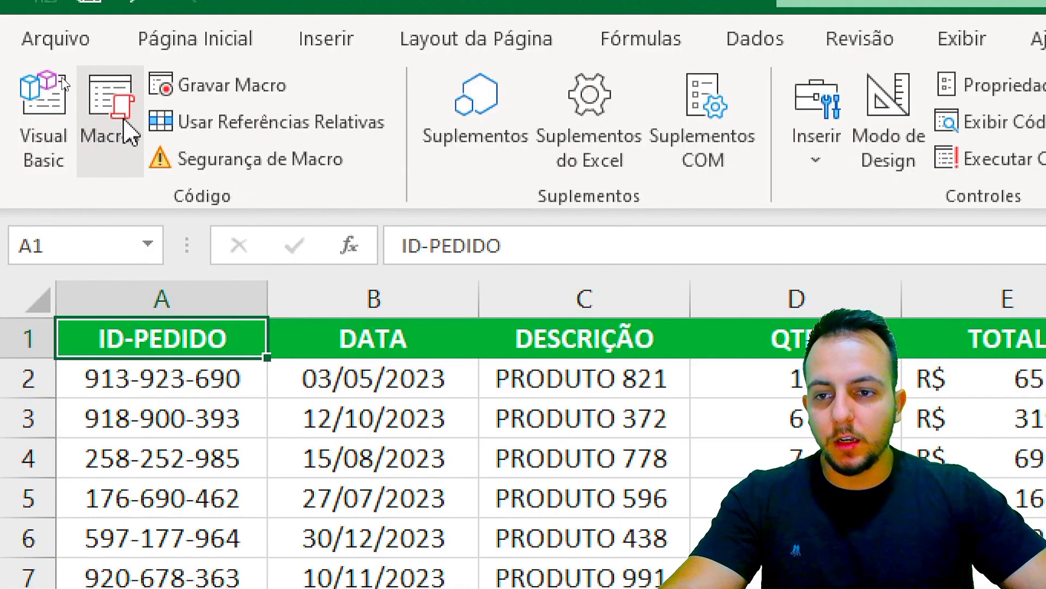
{"action": "left_click", "coordinate": [126, 128]}
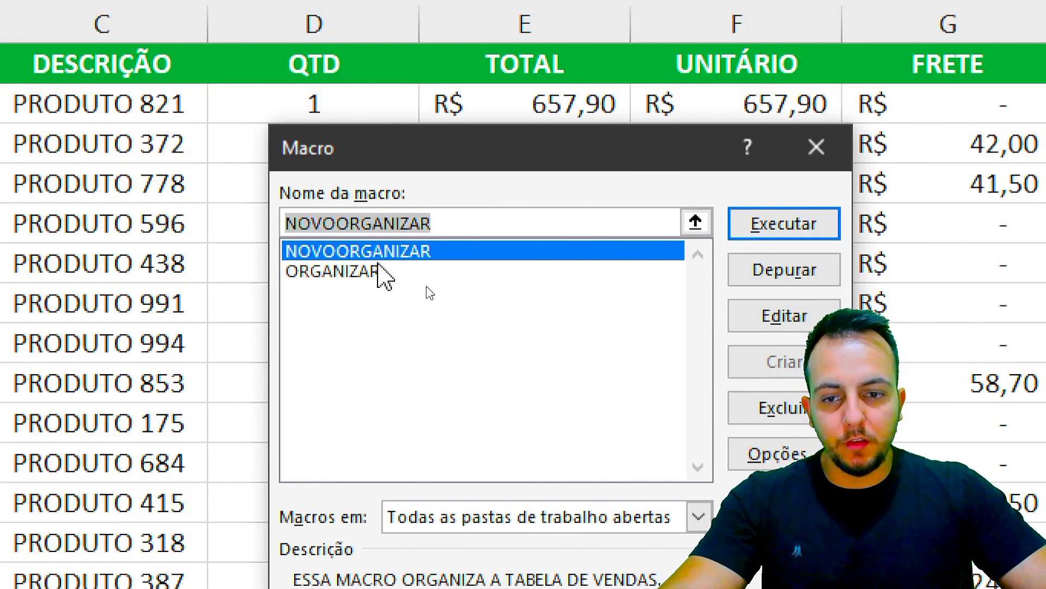
{"action": "left_click", "coordinate": [327, 272]}
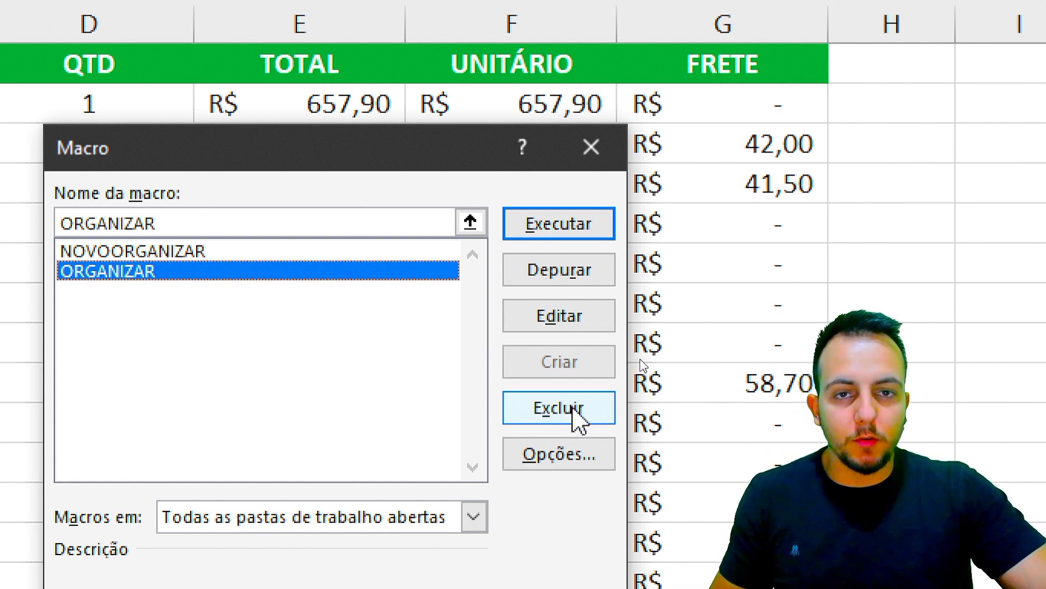
{"action": "left_click", "coordinate": [576, 417]}
{"action": "left_click", "coordinate": [284, 386]}
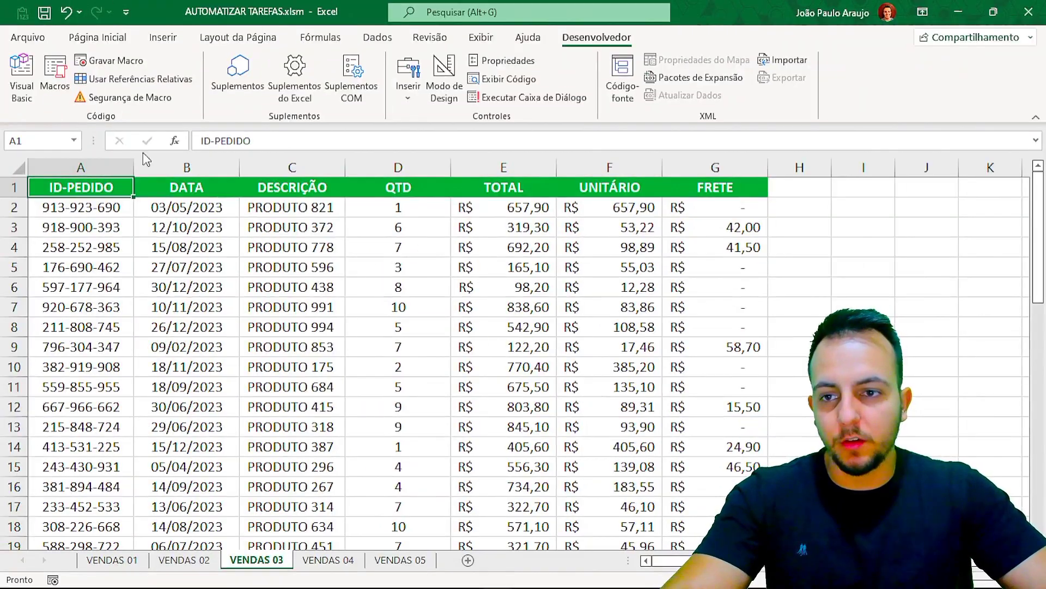
{"action": "left_click", "coordinate": [55, 74]}
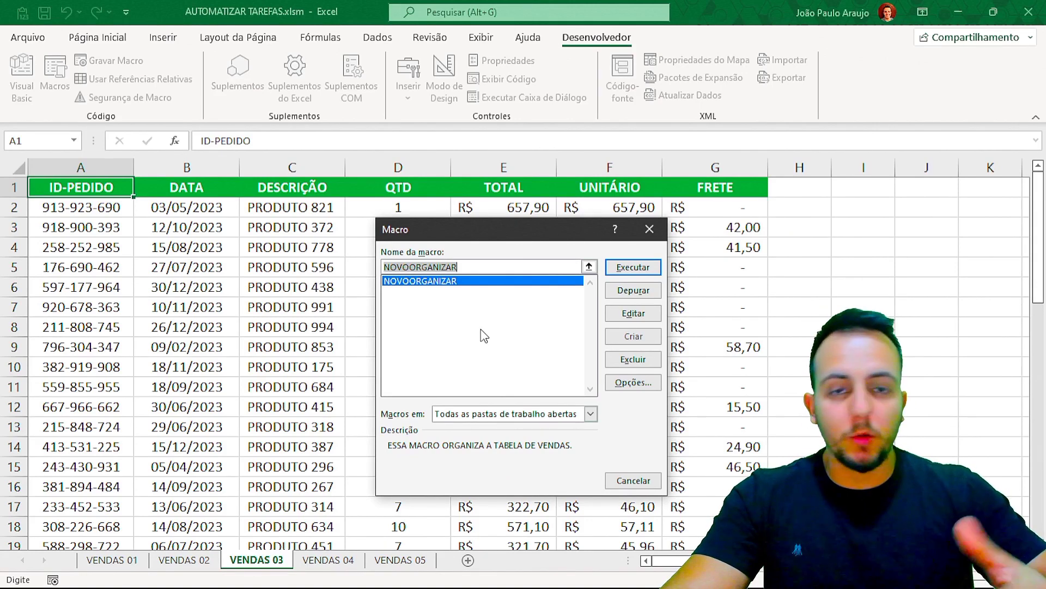
{"action": "left_click_drag", "start_coordinate": [518, 230], "coordinate": [490, 219]}
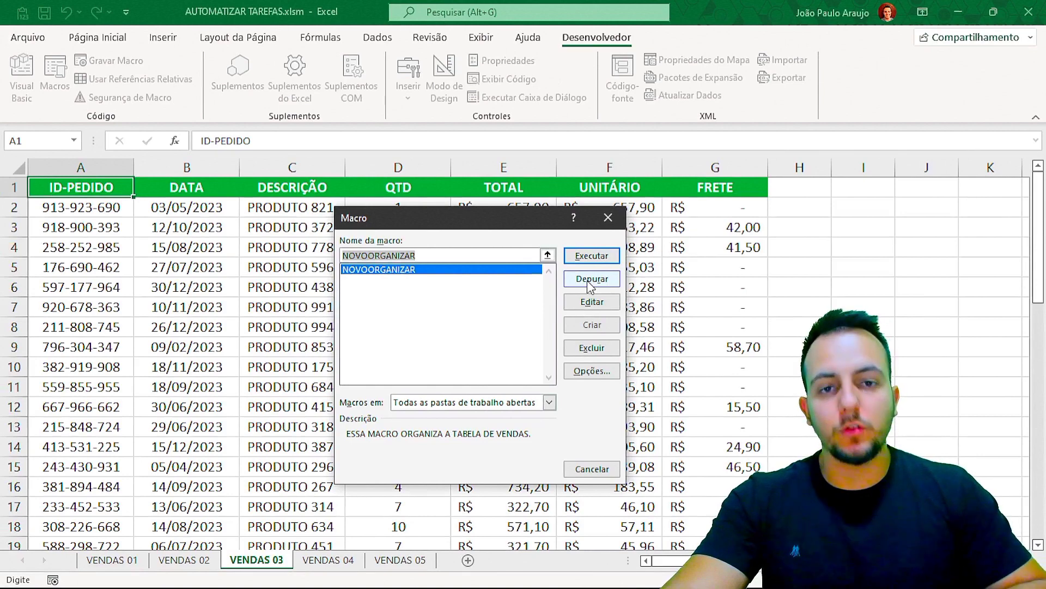
{"action": "left_click", "coordinate": [608, 218]}
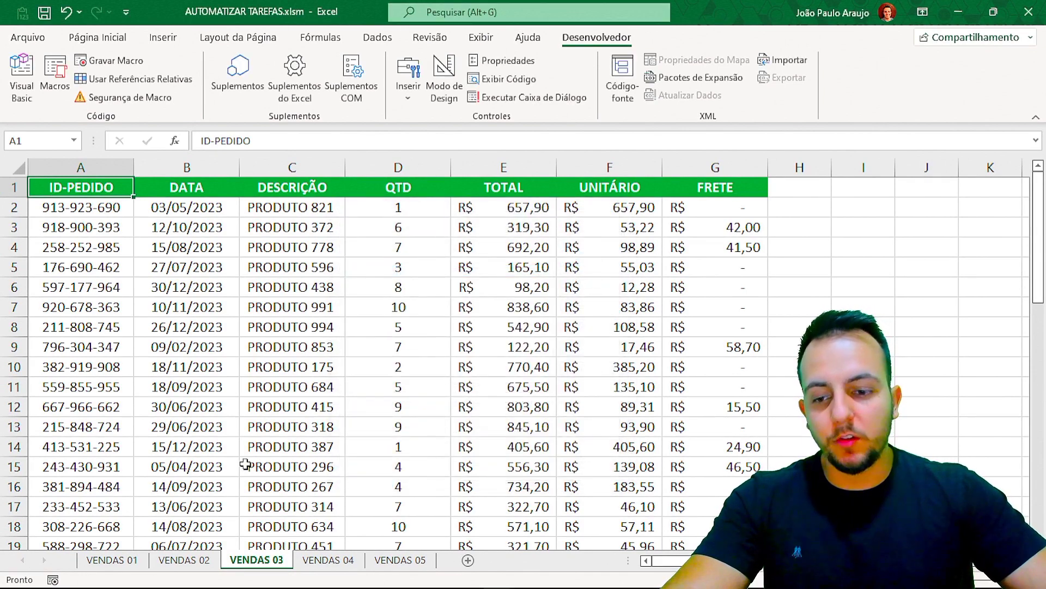
{"action": "left_click", "coordinate": [136, 563]}
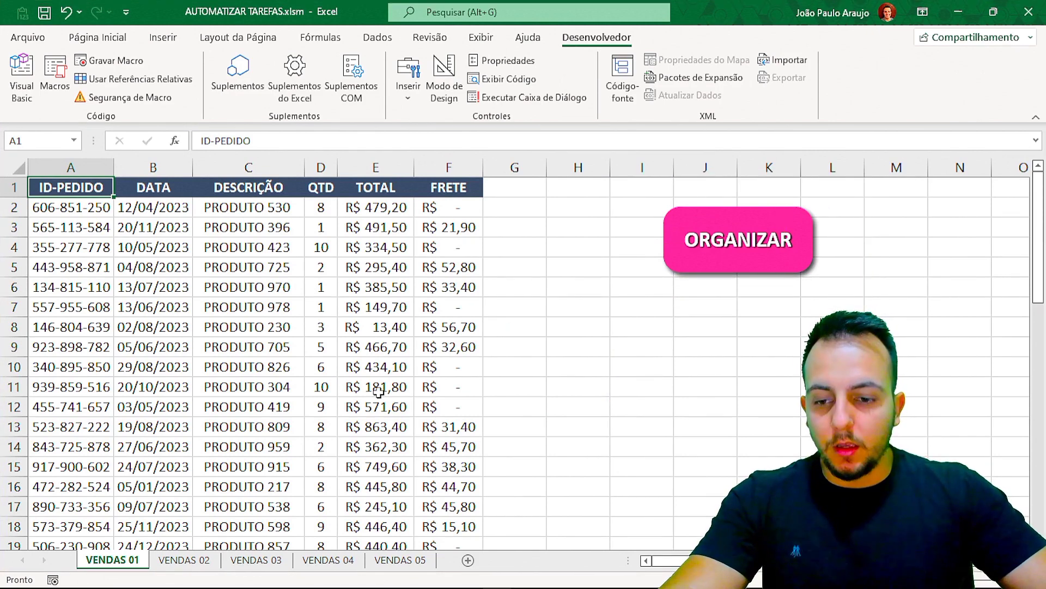
{"action": "left_click", "coordinate": [259, 559]}
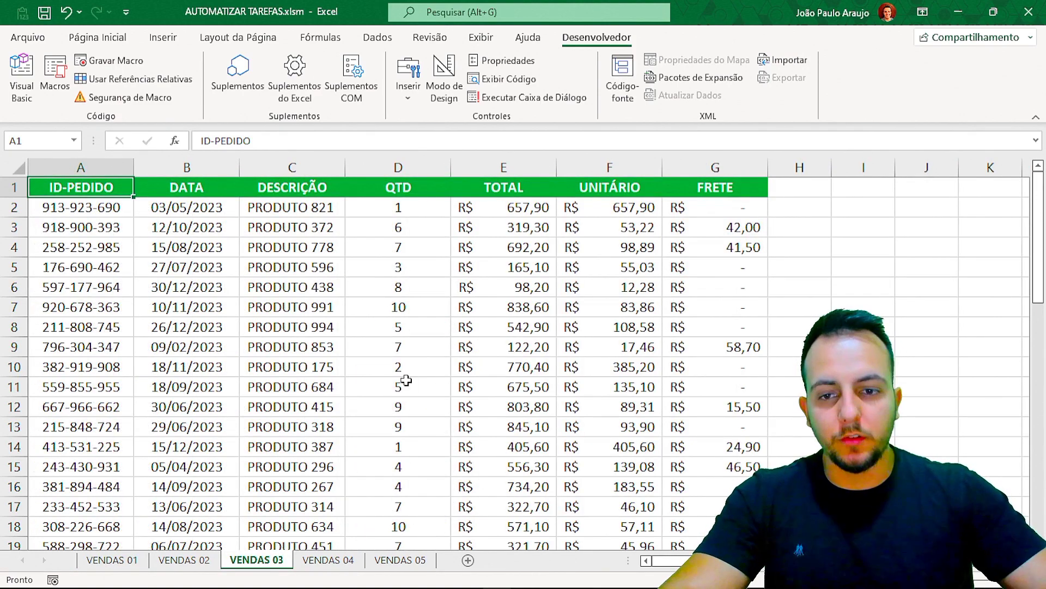
Undo the formatting and the UNITÁRIO column so dates revert to serials like 45049.
{"action": "key", "text": "ctrl+z"}
{"action": "key", "text": "ctrl+z"}
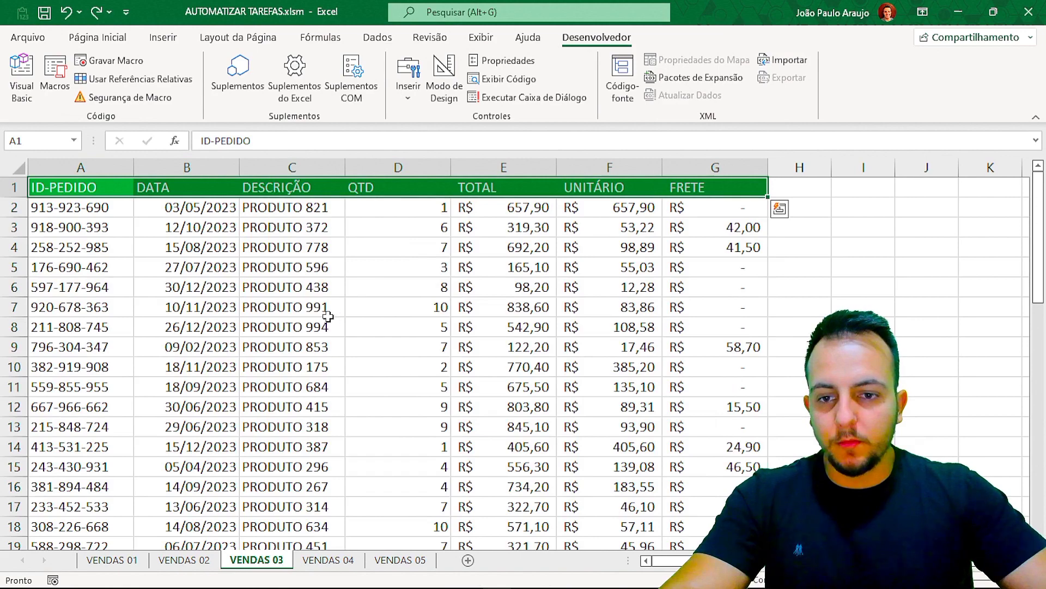
{"action": "key", "text": "ctrl+z"}
{"action": "key", "text": "ctrl+z"}
{"action": "key", "text": "ctrl+z"}
{"action": "key", "text": "ctrl+z"}
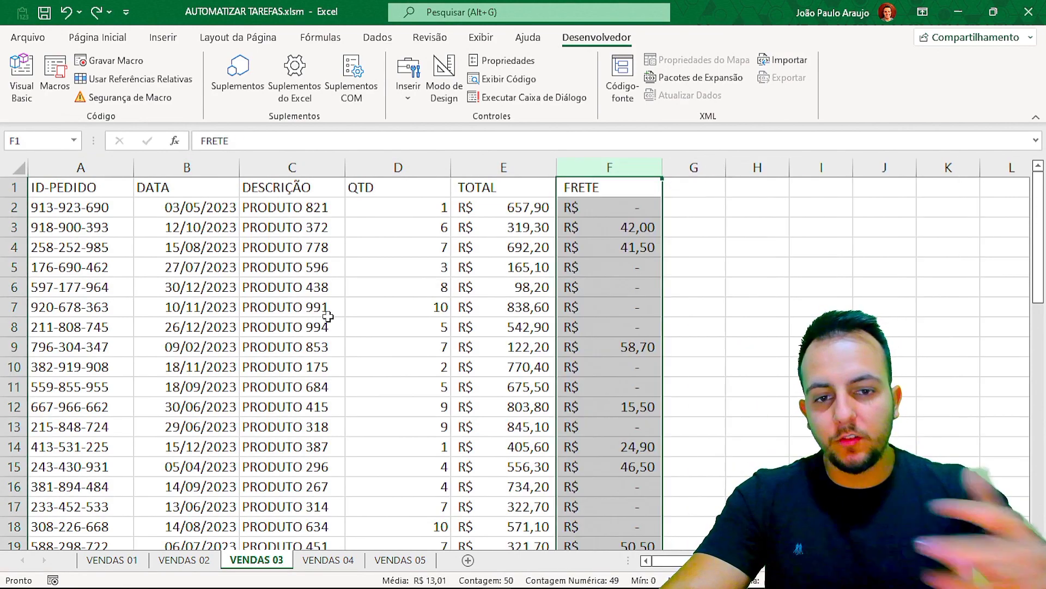
{"action": "key", "text": "ctrl+z"}
{"action": "key", "text": "ctrl+z"}
{"action": "key", "text": "ctrl+z"}
{"action": "key", "text": "ctrl+z"}
{"action": "key", "text": "ctrl+z"}
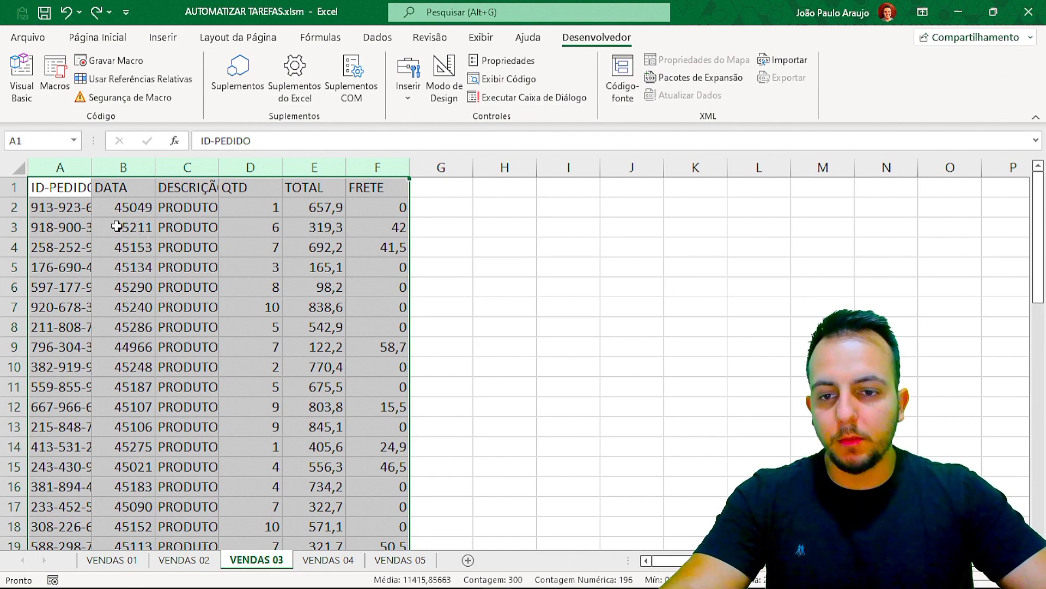
{"action": "left_click", "coordinate": [77, 212]}
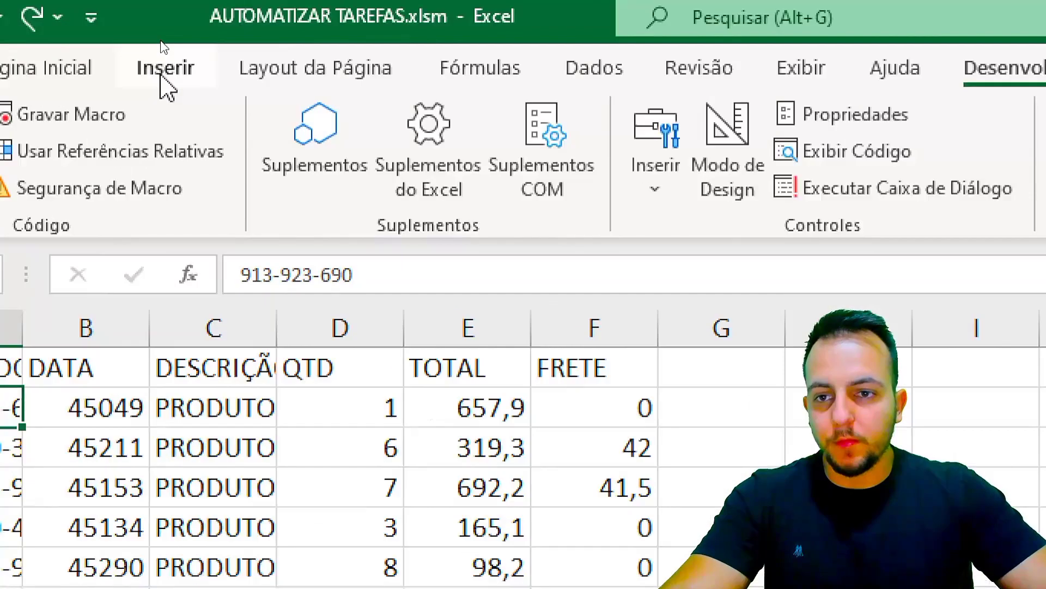
Draw a rectangle shape beside the VENDAS 03 table and adjust its size and position.
{"action": "left_click", "coordinate": [162, 44]}
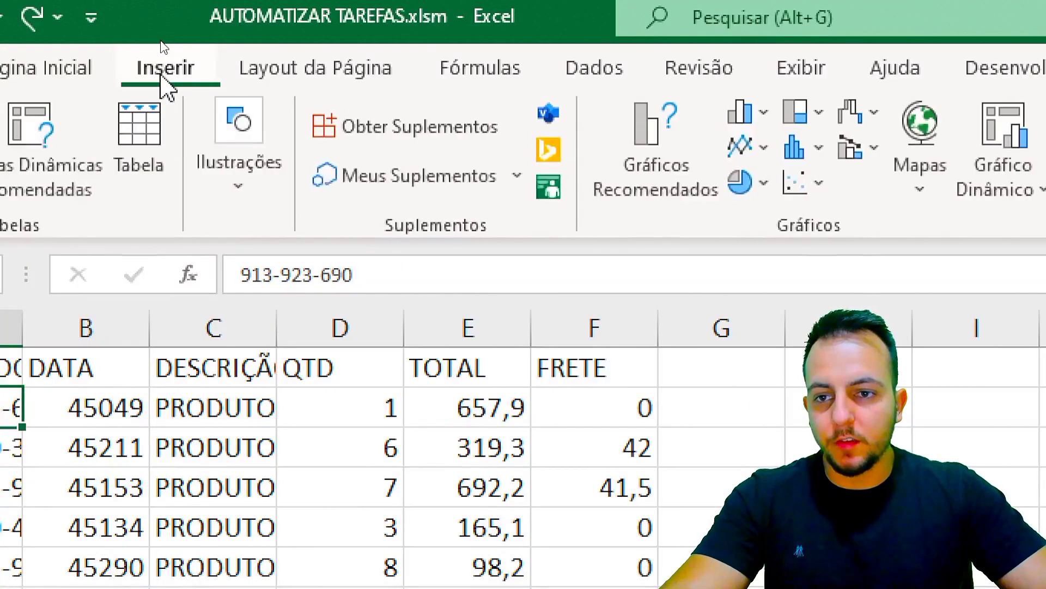
{"action": "left_click", "coordinate": [240, 164]}
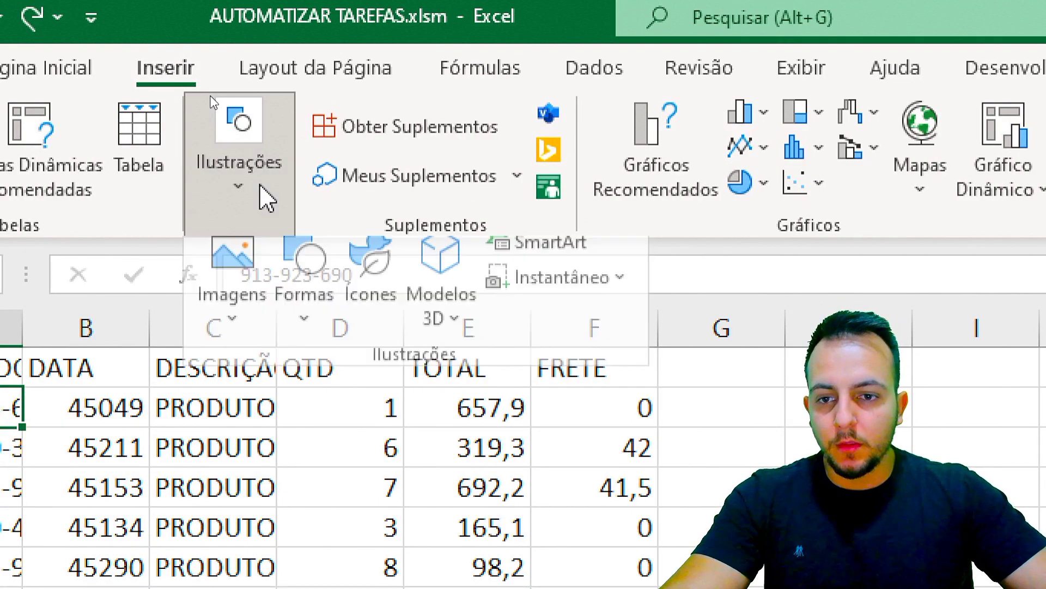
{"action": "left_click", "coordinate": [312, 338]}
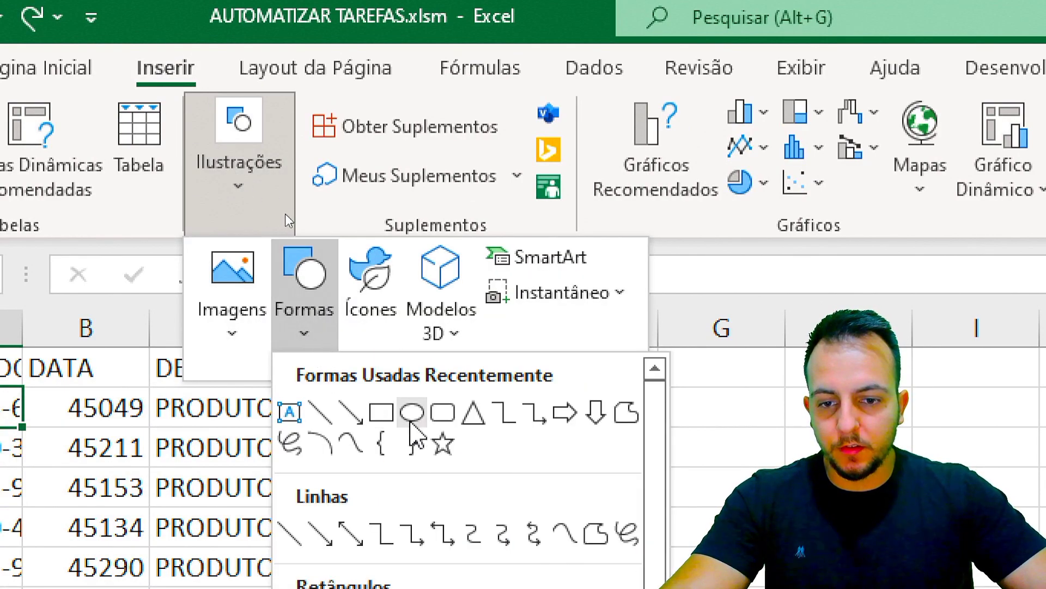
{"action": "left_click", "coordinate": [380, 412]}
{"action": "left_click_drag", "start_coordinate": [513, 199], "coordinate": [738, 300]}
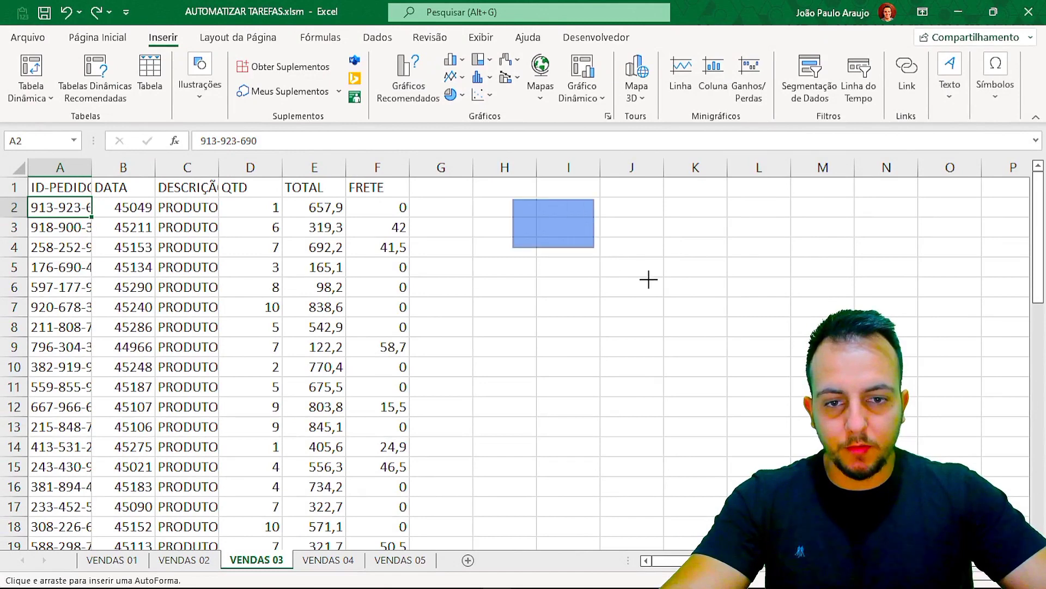
{"action": "mouse_move", "coordinate": [639, 300]}
{"action": "left_mouse_down"}
{"action": "mouse_move", "coordinate": [627, 294]}
{"action": "mouse_move", "coordinate": [693, 283]}
{"action": "left_mouse_up"}
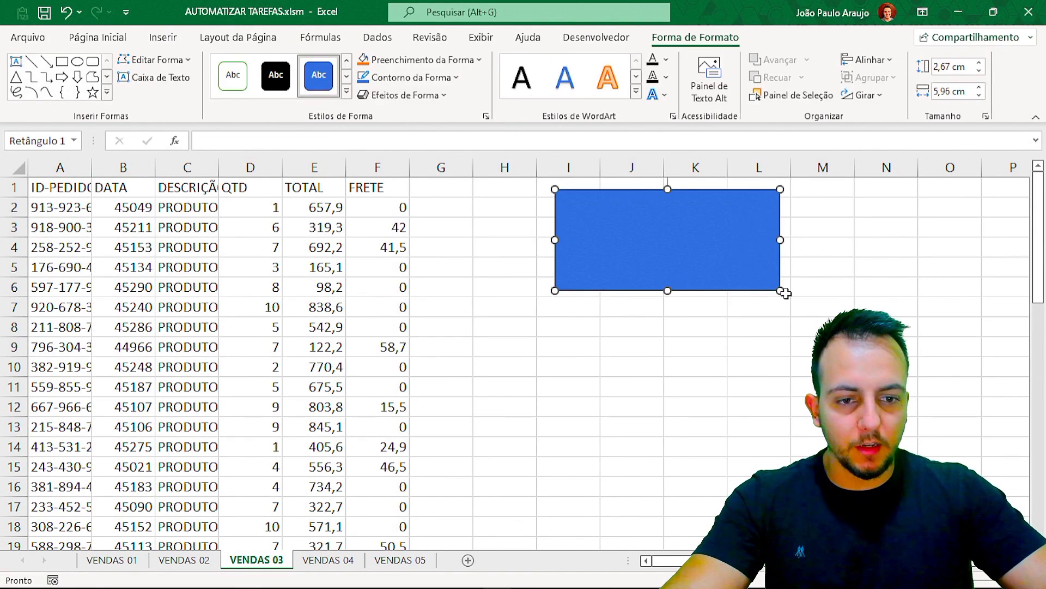
{"action": "left_click_drag", "start_coordinate": [781, 290], "coordinate": [766, 270]}
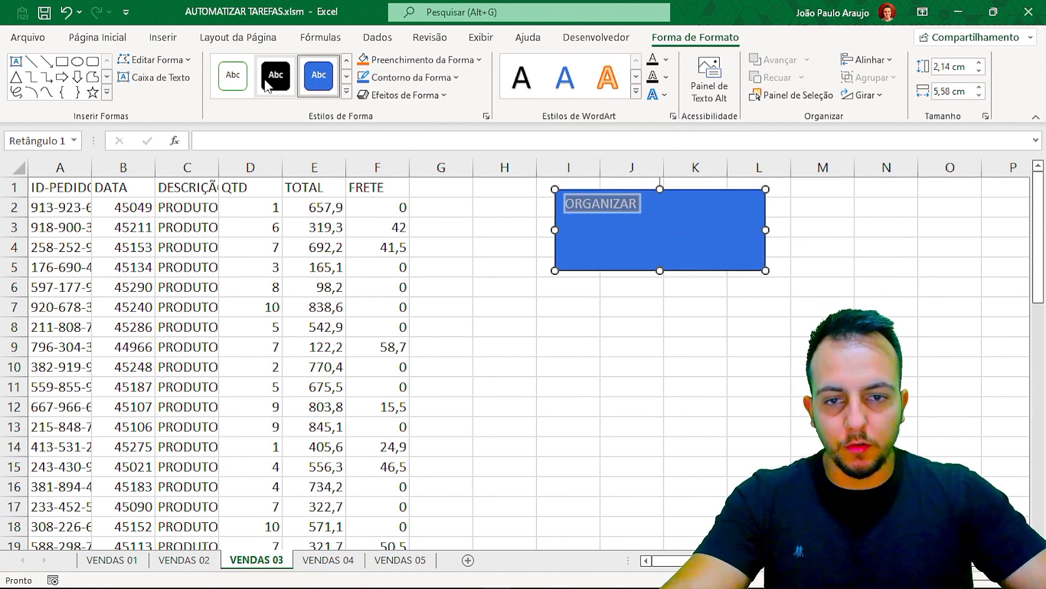
Centre the ORGANIZAR text horizontally and vertically, at 18 pt and bold.
{"action": "left_click", "coordinate": [115, 39]}
{"action": "left_click", "coordinate": [312, 92]}
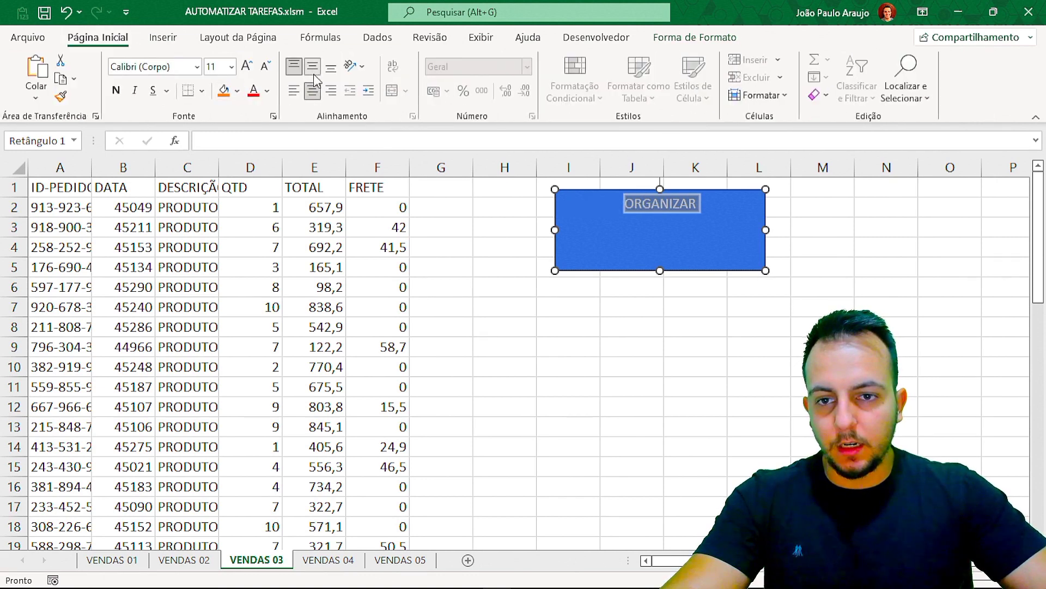
{"action": "left_click", "coordinate": [312, 66]}
{"action": "left_click", "coordinate": [247, 66]}
{"action": "left_click", "coordinate": [247, 66]}
{"action": "left_click", "coordinate": [247, 67]}
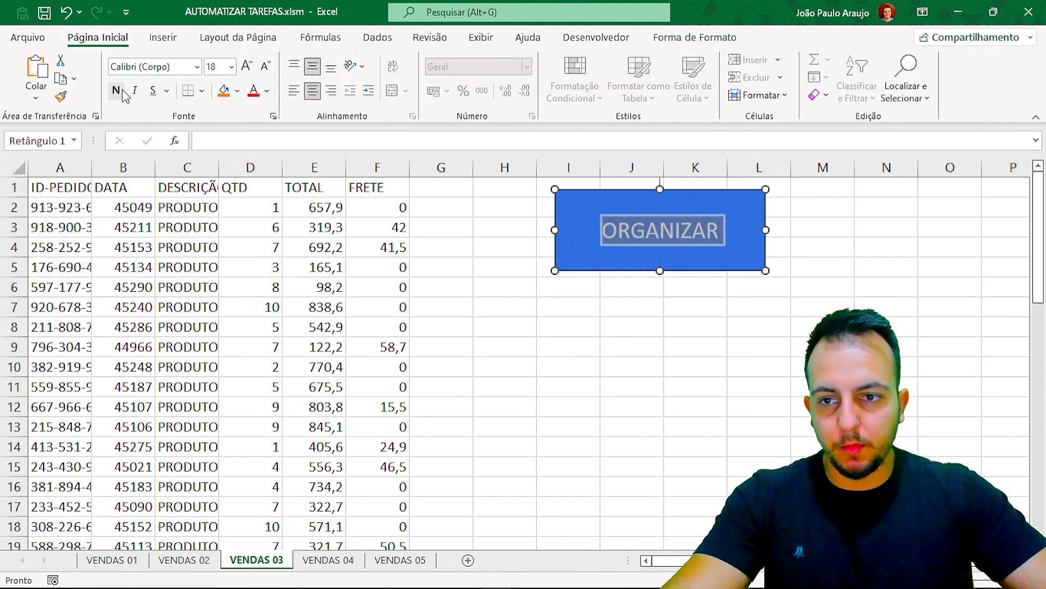
{"action": "left_click", "coordinate": [567, 305]}
Apply the light-blue gradient shape style to the ORGANIZAR shape.
{"action": "left_click", "coordinate": [656, 266]}
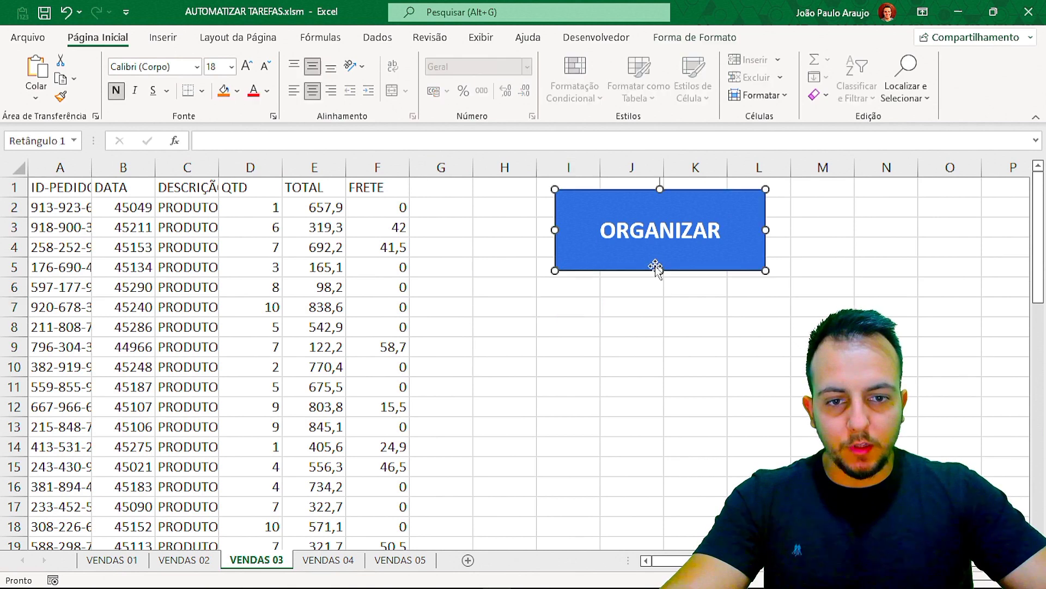
{"action": "left_click", "coordinate": [685, 39]}
{"action": "left_click", "coordinate": [355, 96]}
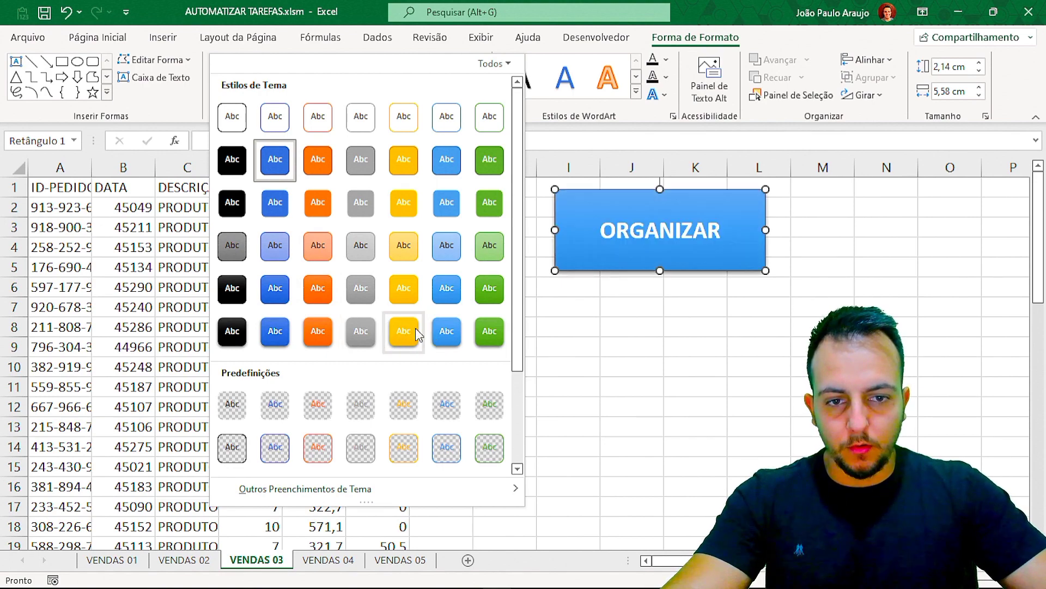
{"action": "left_click", "coordinate": [436, 318]}
Nudge the ORGANIZAR button slightly right and leave it selected.
{"action": "left_click", "coordinate": [554, 309]}
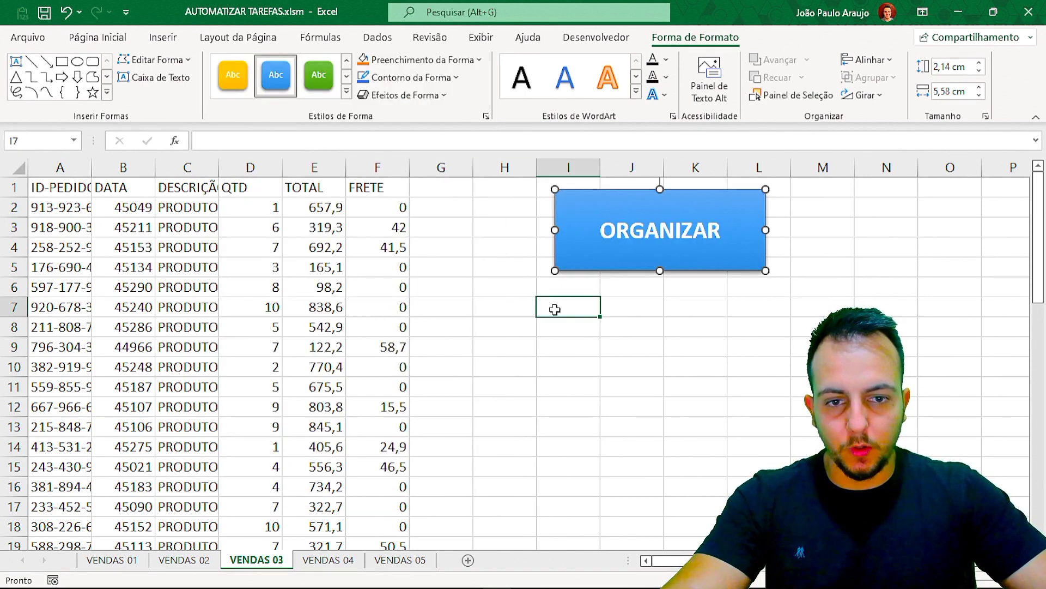
{"action": "left_click_drag", "start_coordinate": [619, 276], "coordinate": [660, 276]}
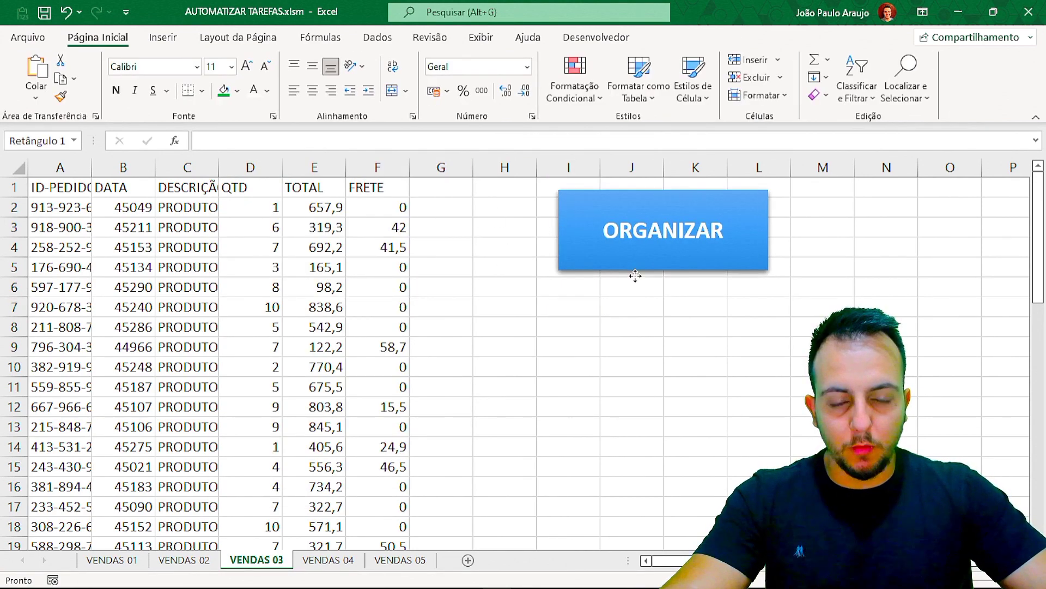
{"action": "left_click", "coordinate": [630, 312]}
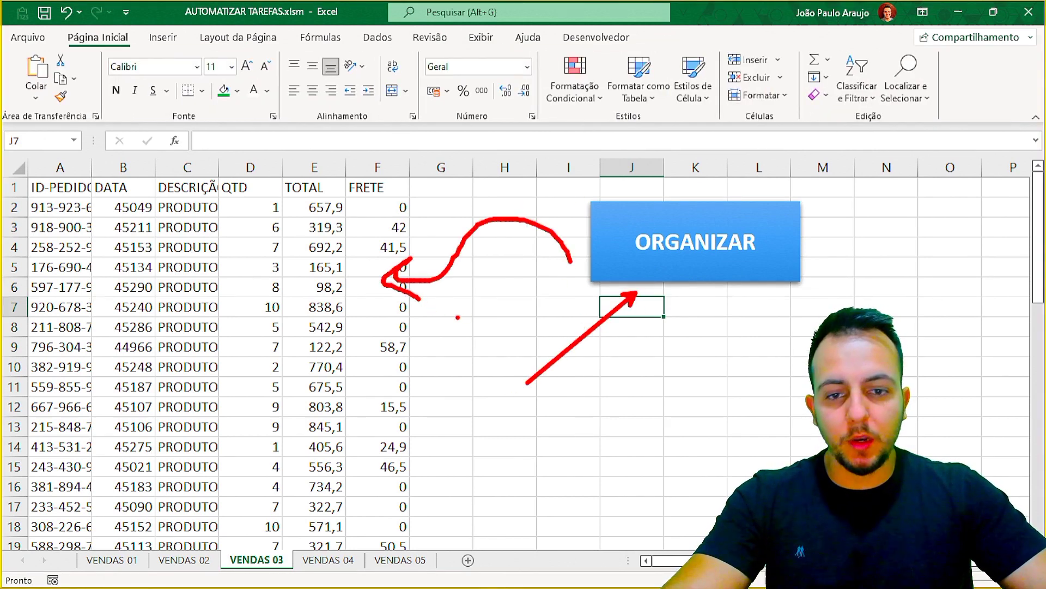
{"action": "key", "text": "Escape"}
{"action": "left_click", "coordinate": [612, 263], "text": "ctrl"}
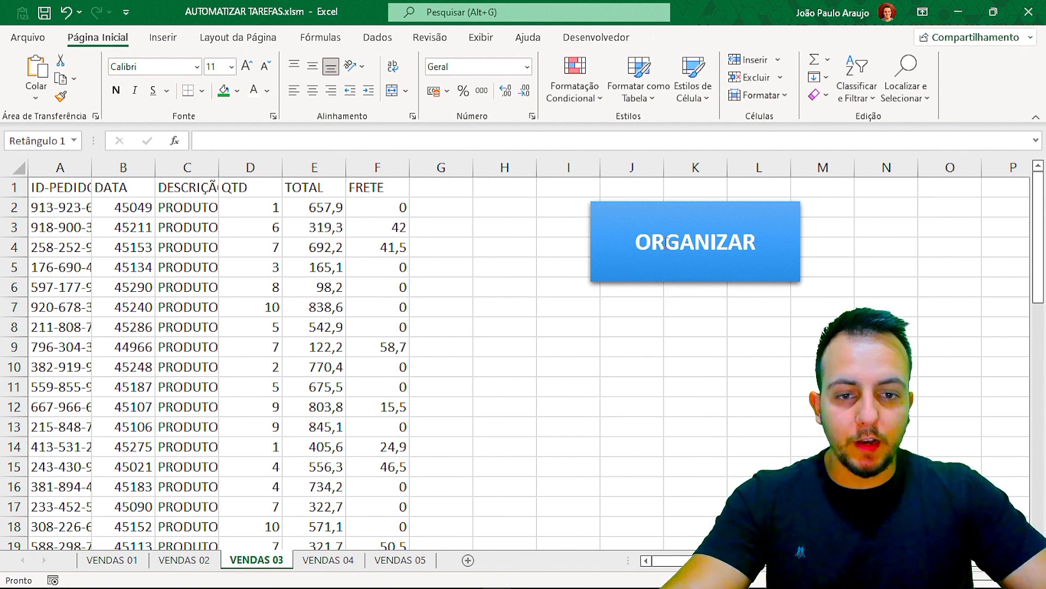
{"action": "left_click", "coordinate": [596, 310]}
{"action": "left_click", "coordinate": [661, 268], "text": "ctrl"}
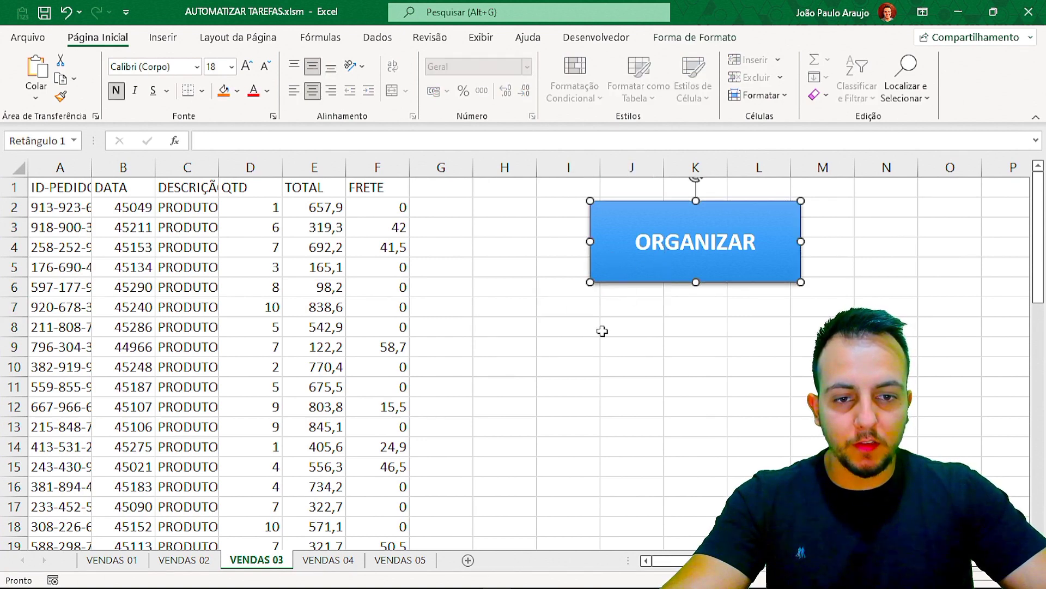
Assign the NOVOORGANIZAR macro to the ORGANIZAR shape through Atribuir macro.
{"action": "right_click", "coordinate": [653, 270]}
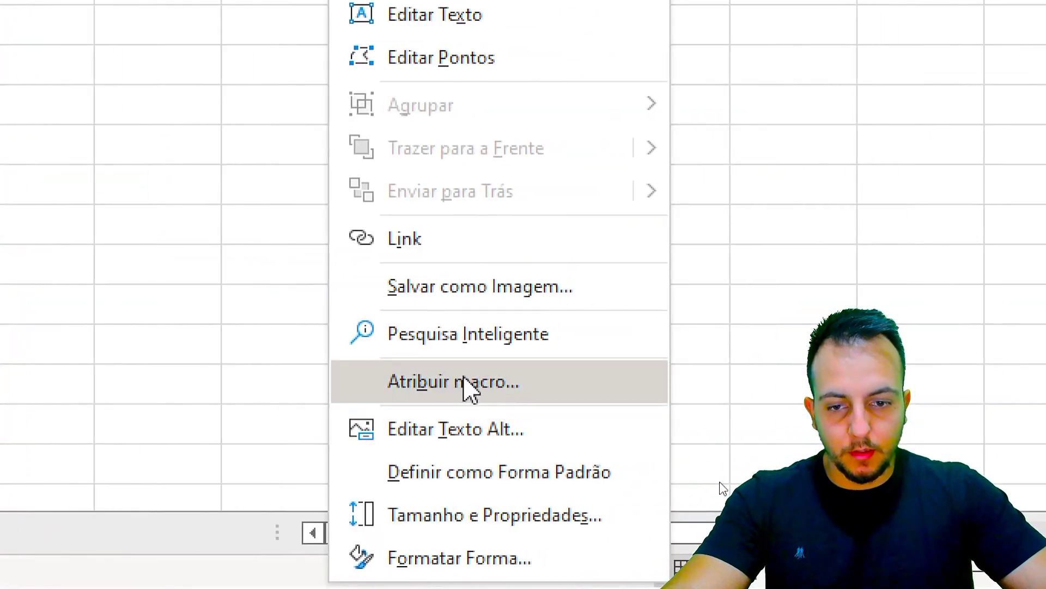
{"action": "left_click", "coordinate": [499, 391]}
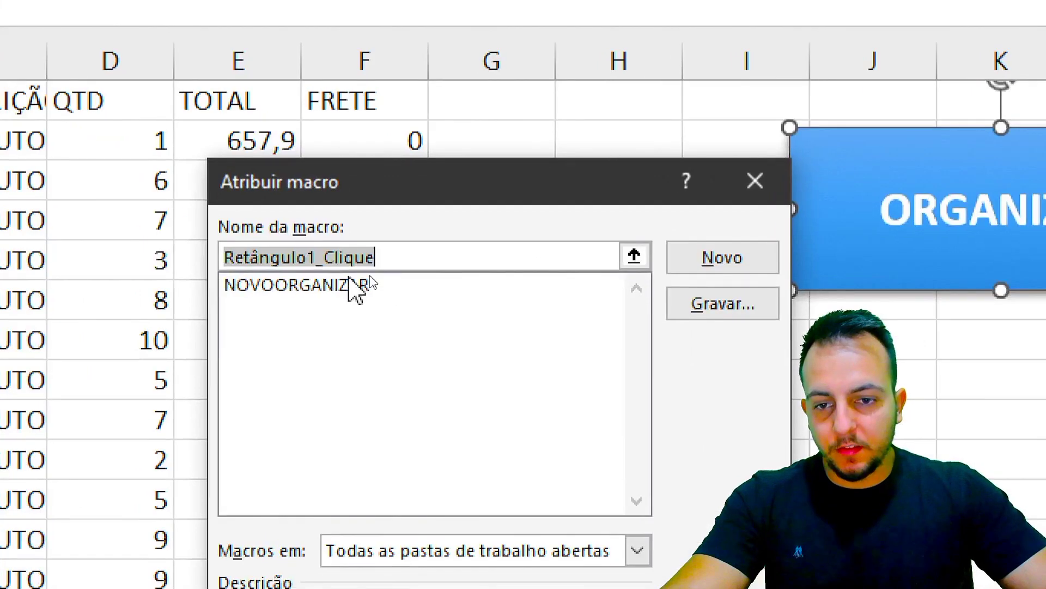
{"action": "left_click", "coordinate": [494, 329]}
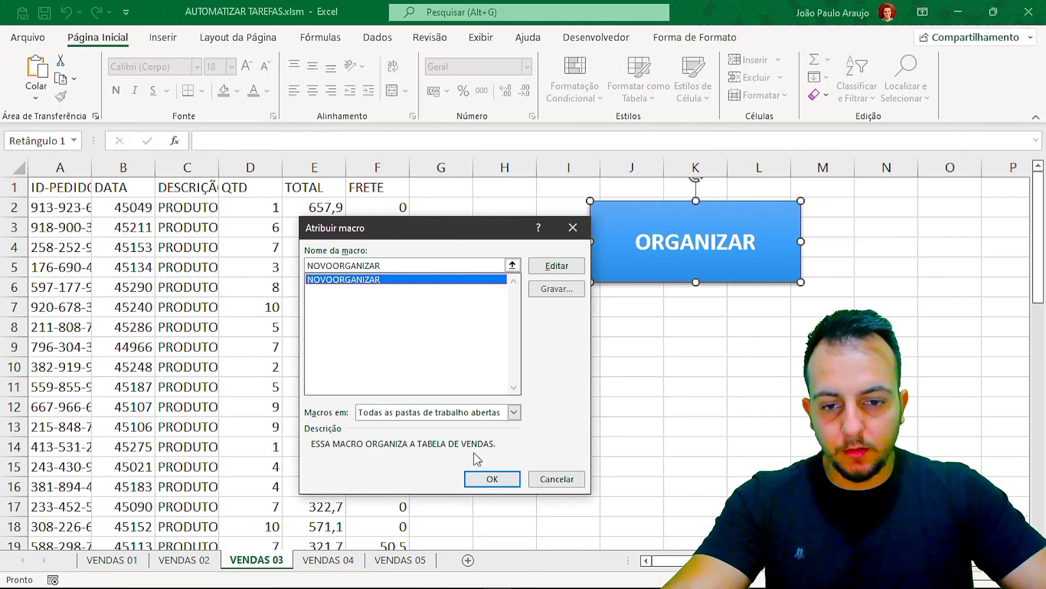
{"action": "left_click", "coordinate": [479, 475]}
{"action": "left_click", "coordinate": [590, 414]}
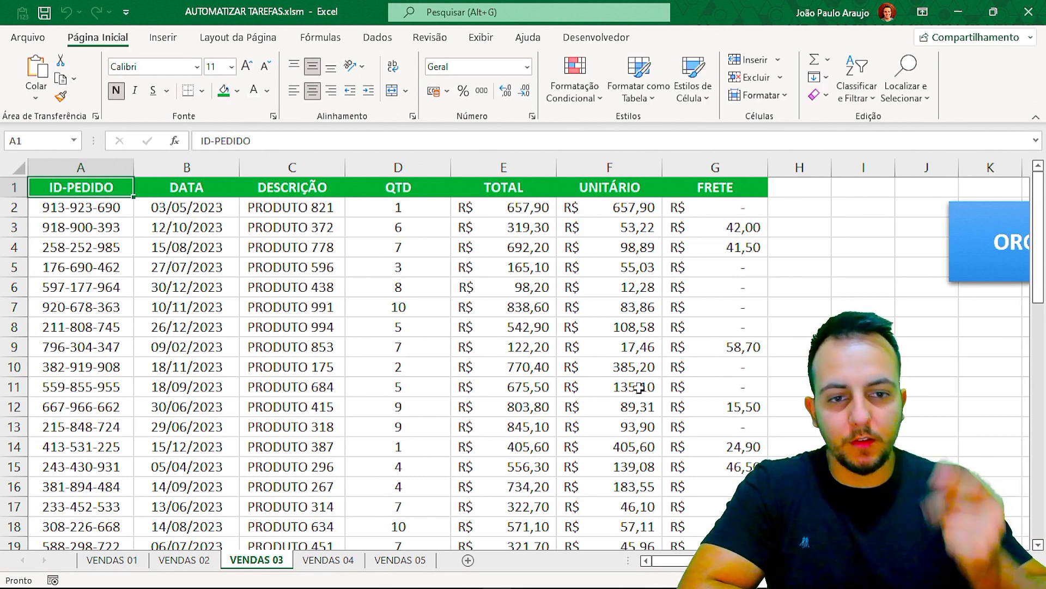
Move the ORGANIZAR button beside the formatted VENDAS 03 table and return to the top of the sheet.
{"action": "right_click", "coordinate": [978, 280]}
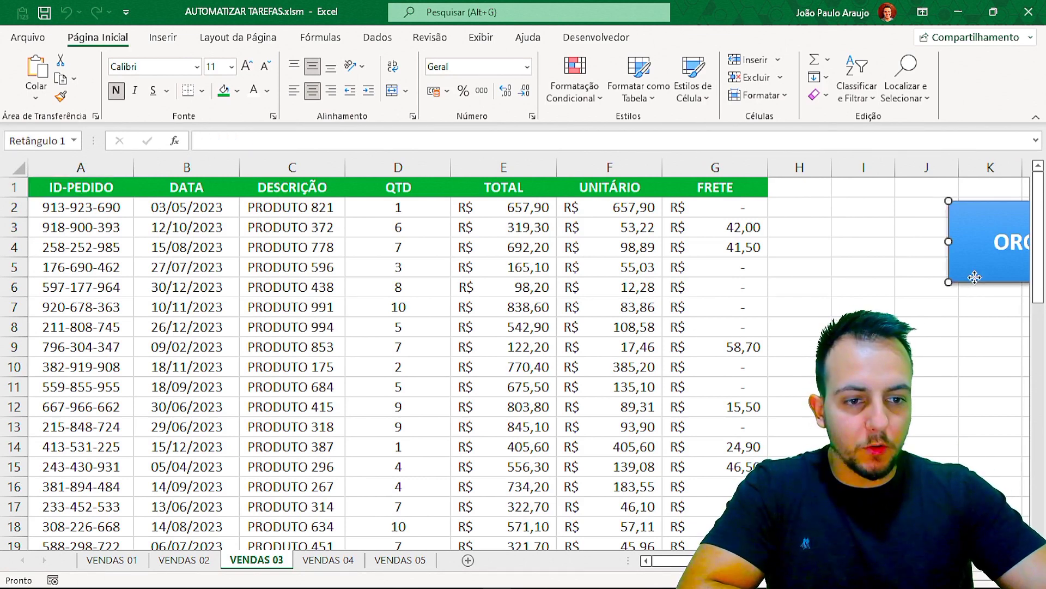
{"action": "key", "text": "Escape"}
{"action": "left_click_drag", "start_coordinate": [993, 282], "coordinate": [827, 279]}
{"action": "key", "text": "Escape"}
{"action": "left_click", "coordinate": [789, 322]}
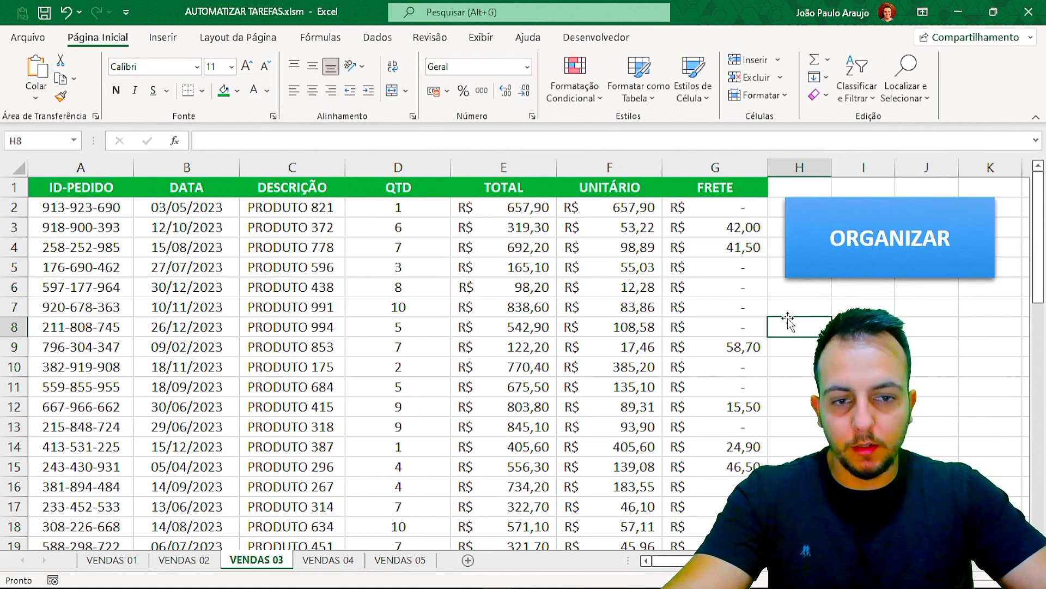
{"action": "key", "text": "ctrl+Home"}
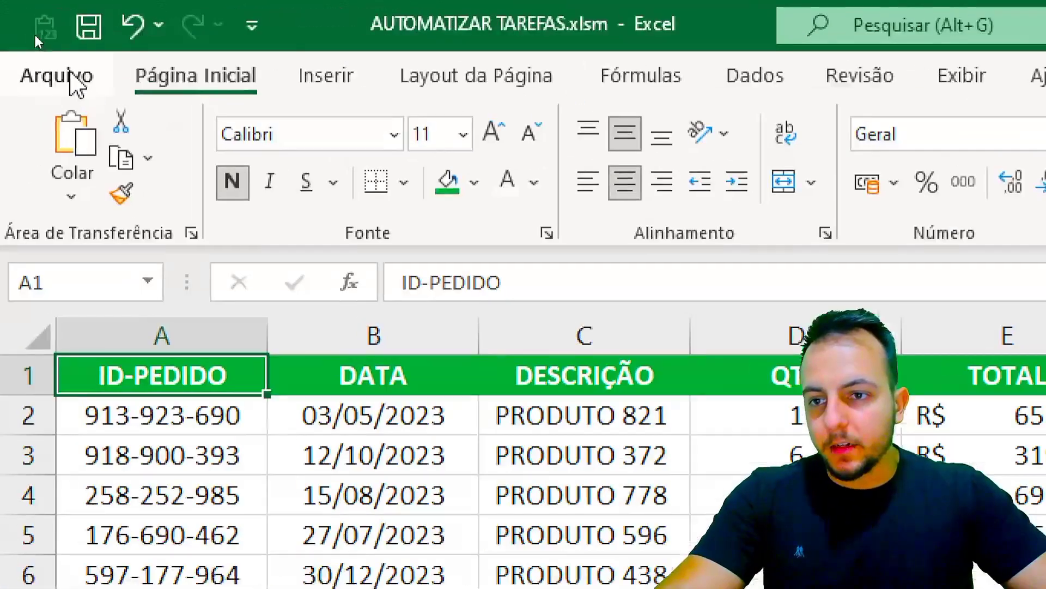
Start saving the workbook under a new name with Salvar como.
{"action": "left_click", "coordinate": [34, 37]}
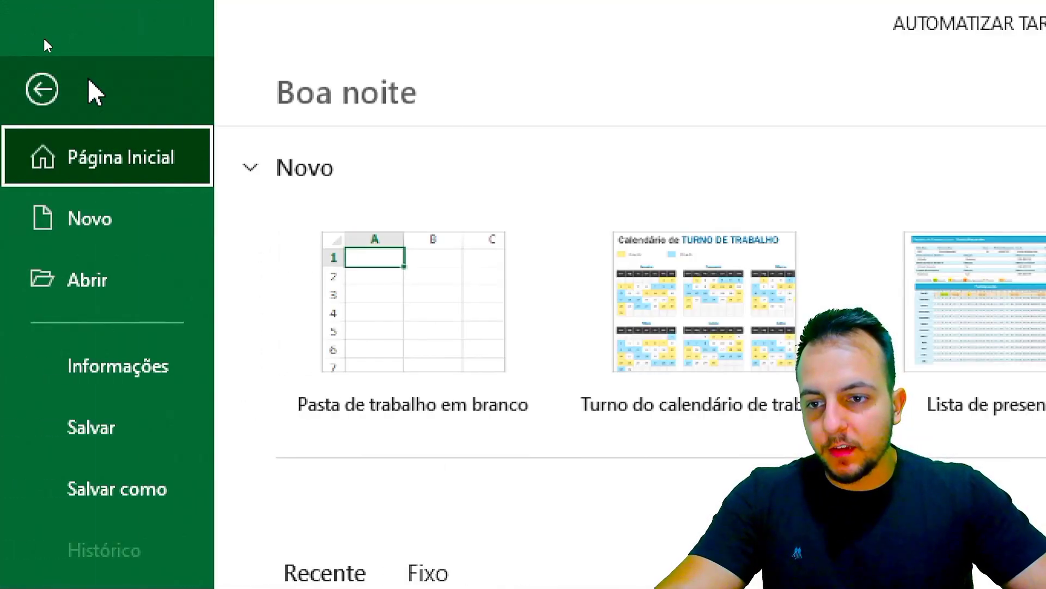
{"action": "left_click", "coordinate": [116, 491]}
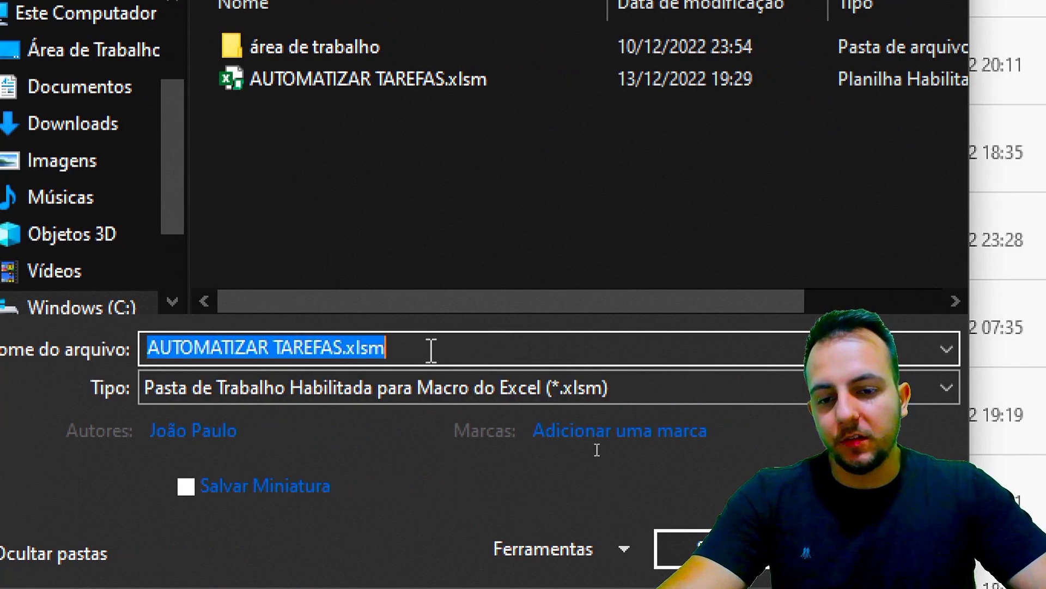
Keep the file name AUTOMATIZAR TAREFAS and confirm the macro-enabled *.xlsm file type.
{"action": "left_click", "coordinate": [431, 349]}
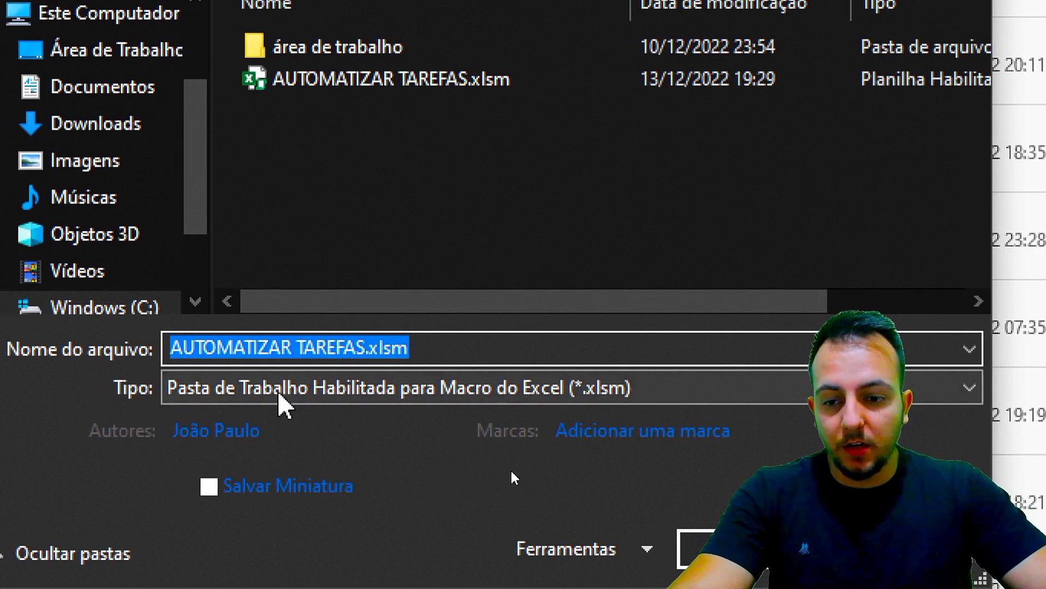
{"action": "left_click", "coordinate": [279, 394]}
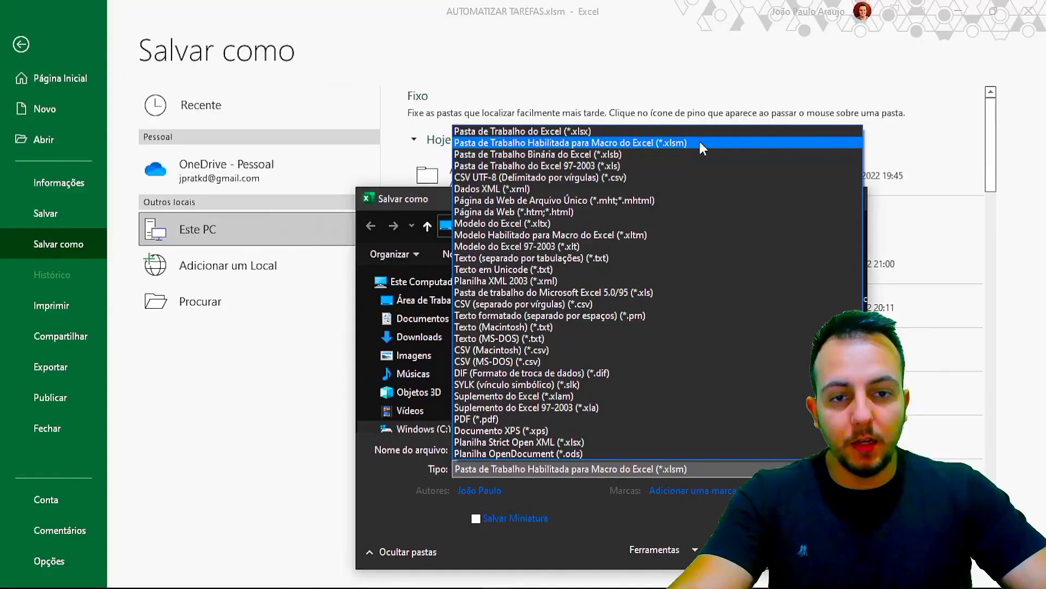
{"action": "key", "text": "Escape"}
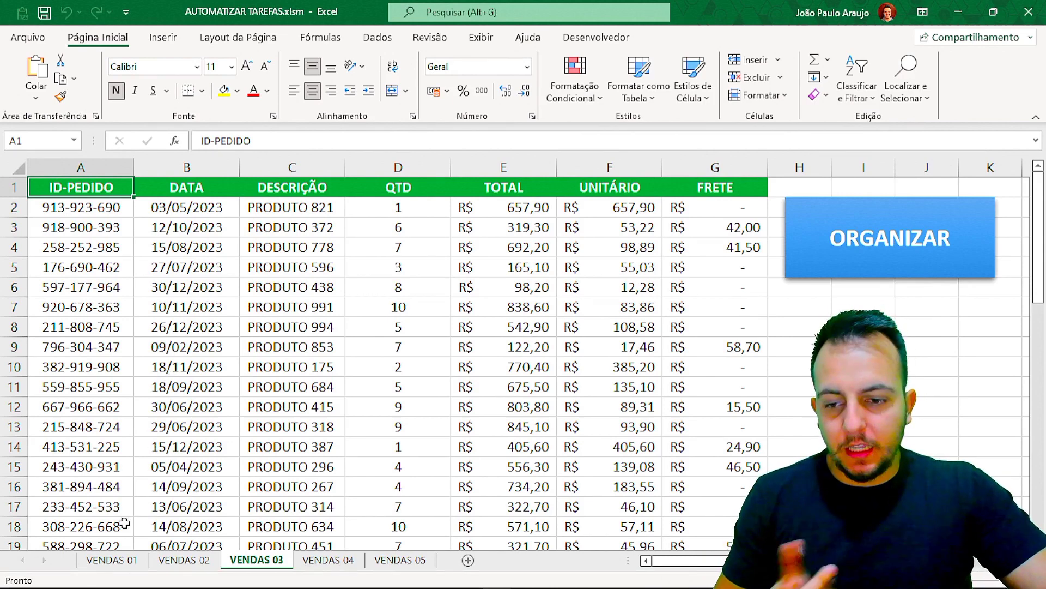
Browse the VENDAS 01 to 05 sheets, then settle on the raw VENDAS 04 sheet.
{"action": "left_click", "coordinate": [112, 560]}
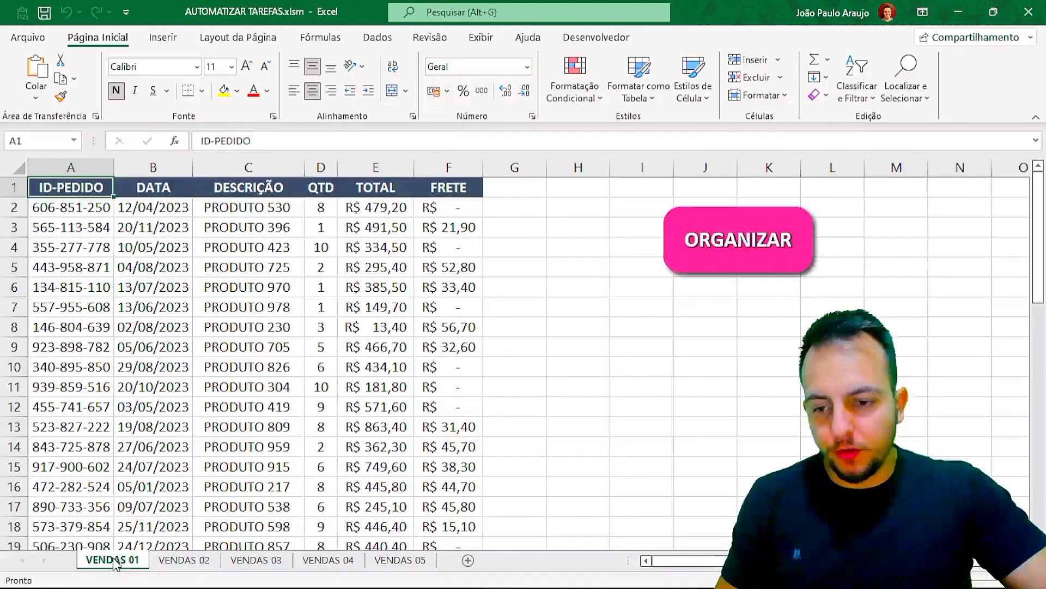
{"action": "left_click", "coordinate": [182, 562]}
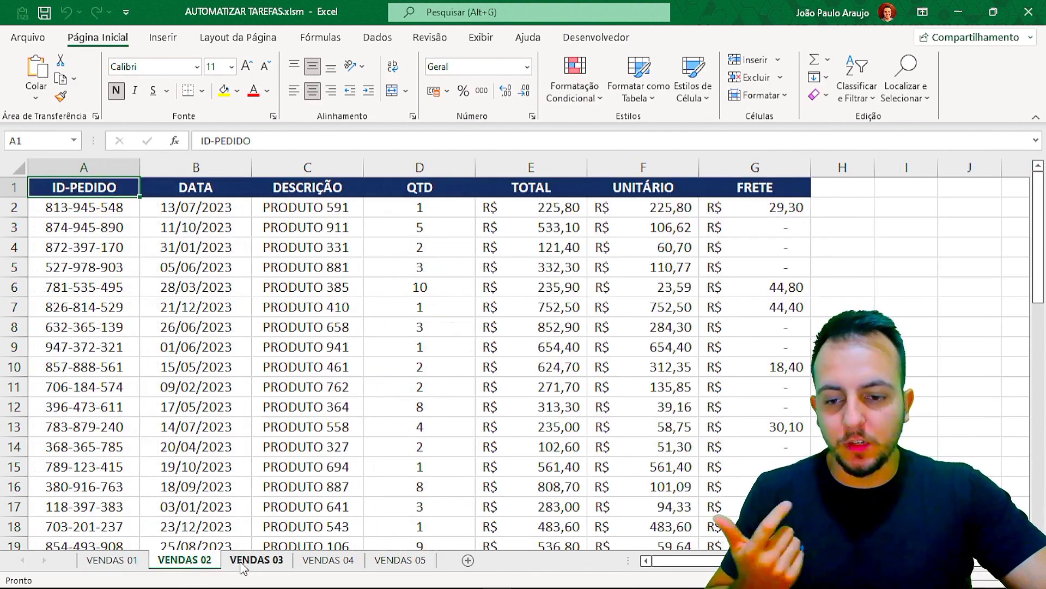
{"action": "left_click", "coordinate": [245, 563]}
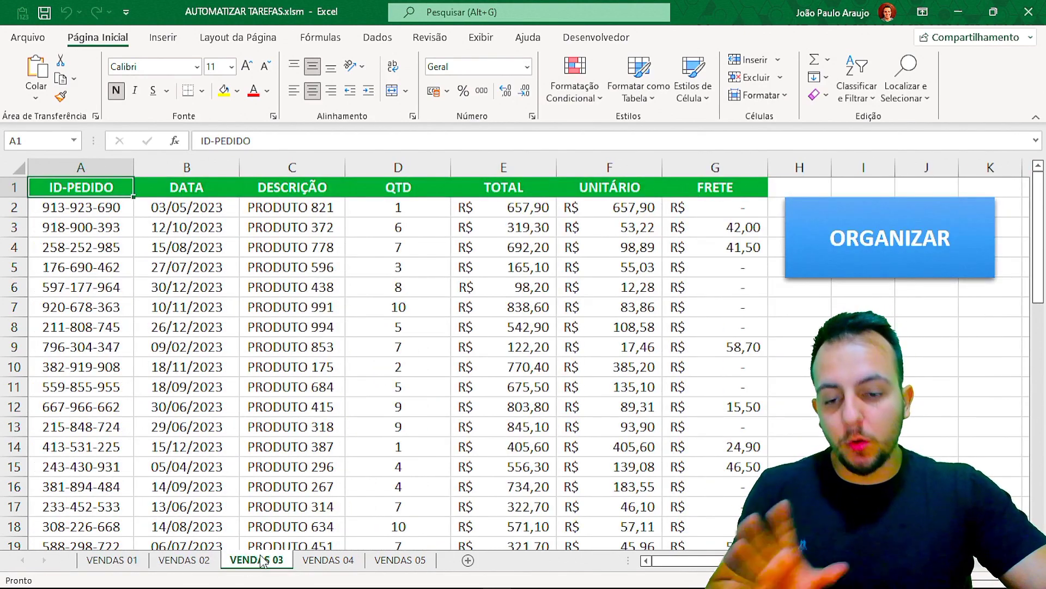
{"action": "left_click", "coordinate": [328, 560]}
{"action": "left_click", "coordinate": [404, 561]}
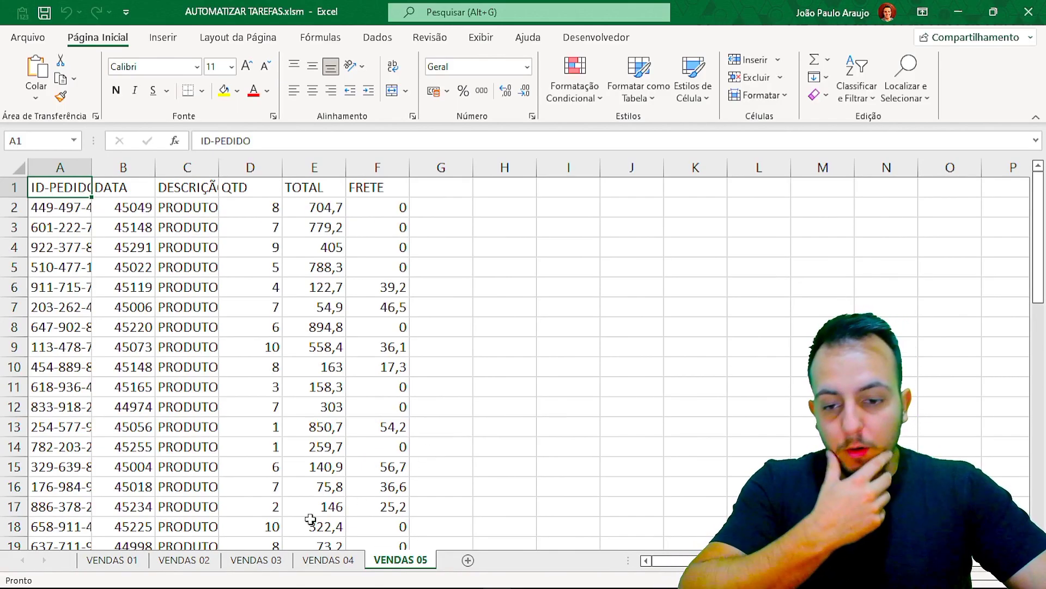
{"action": "left_click", "coordinate": [277, 562]}
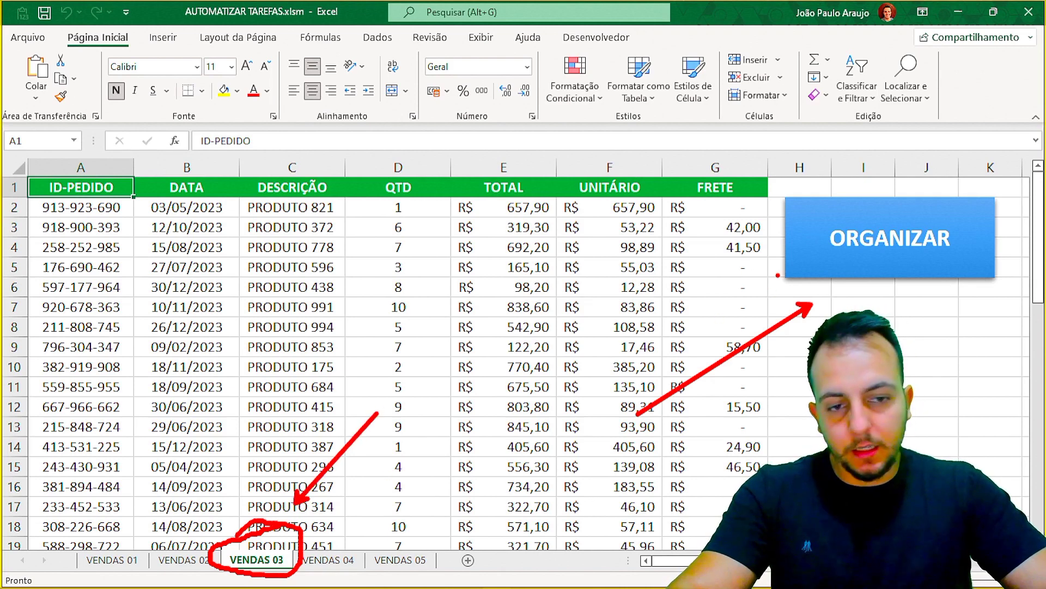
{"action": "key", "text": "Escape"}
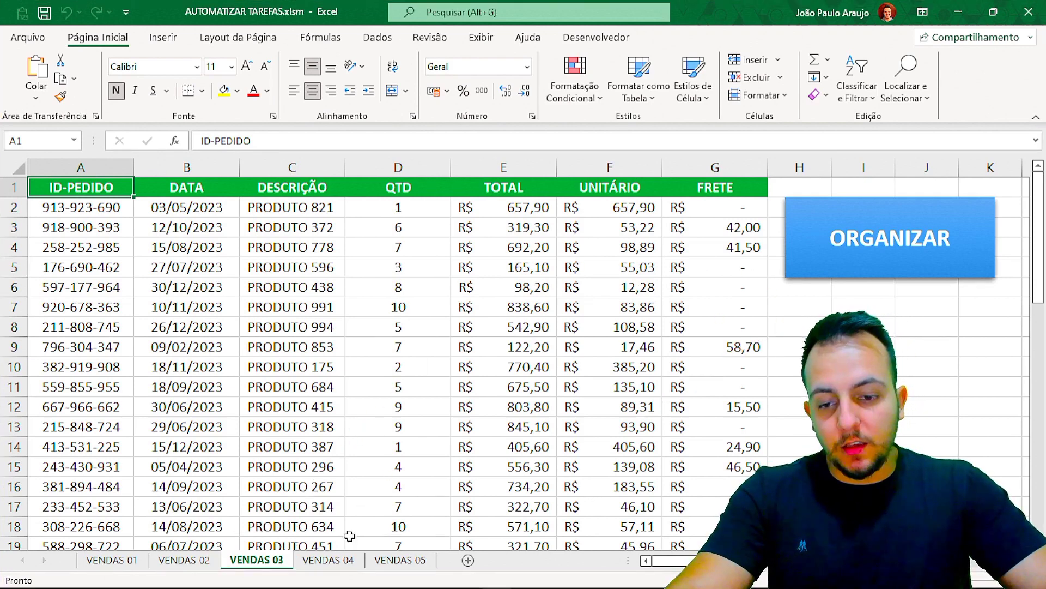
{"action": "left_click", "coordinate": [328, 560]}
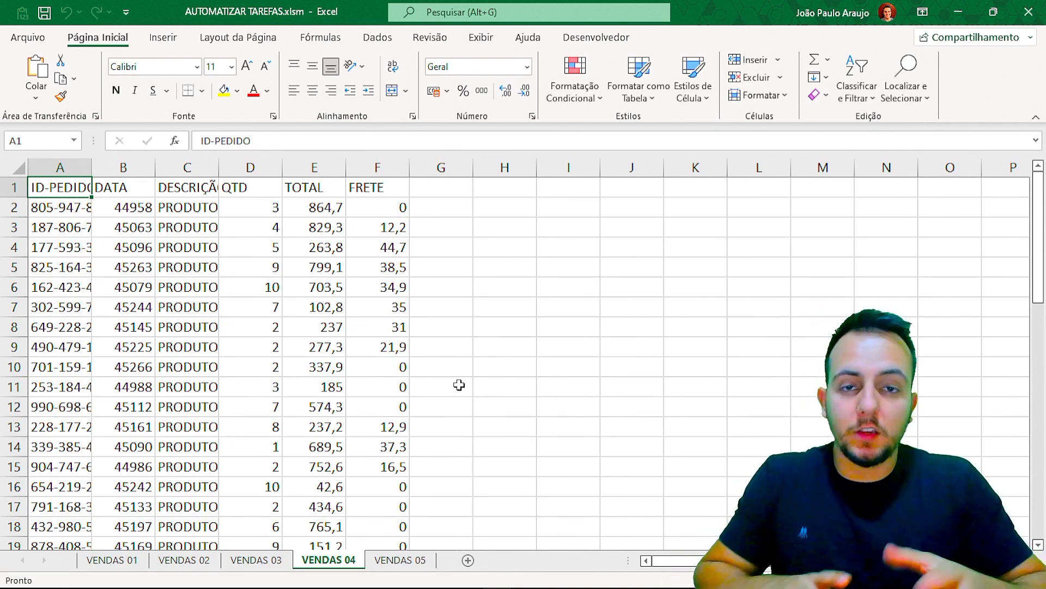
{"action": "left_click", "coordinate": [283, 560]}
{"action": "right_click", "coordinate": [816, 274]}
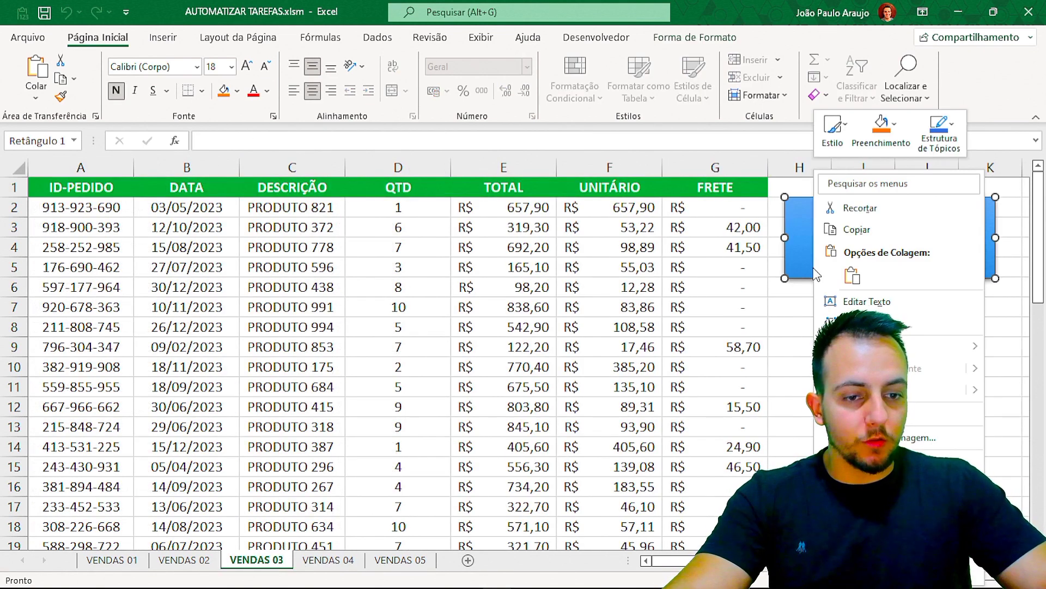
{"action": "left_click", "coordinate": [871, 232]}
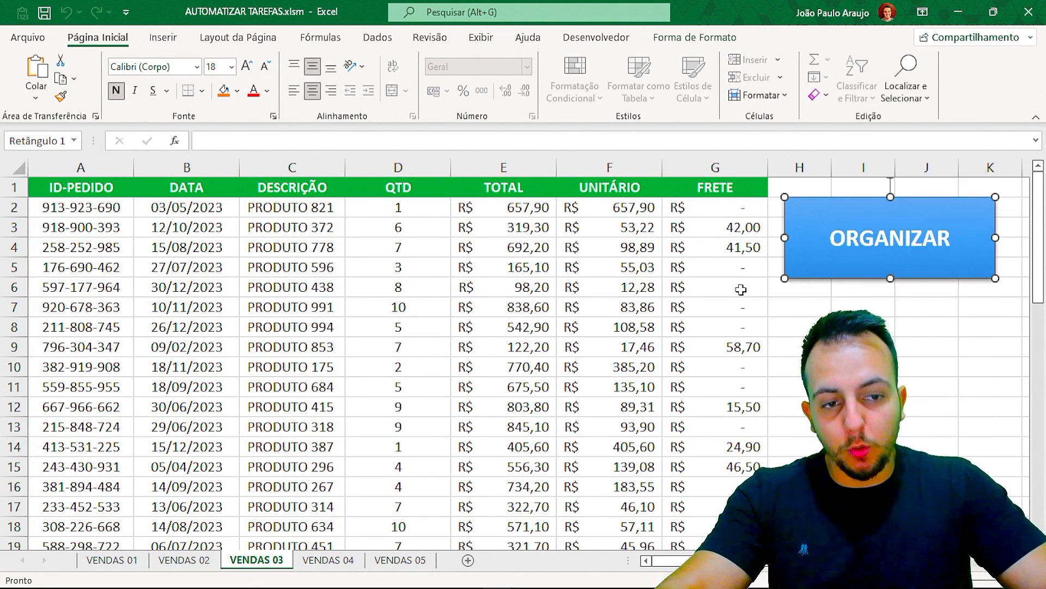
{"action": "left_click", "coordinate": [348, 560]}
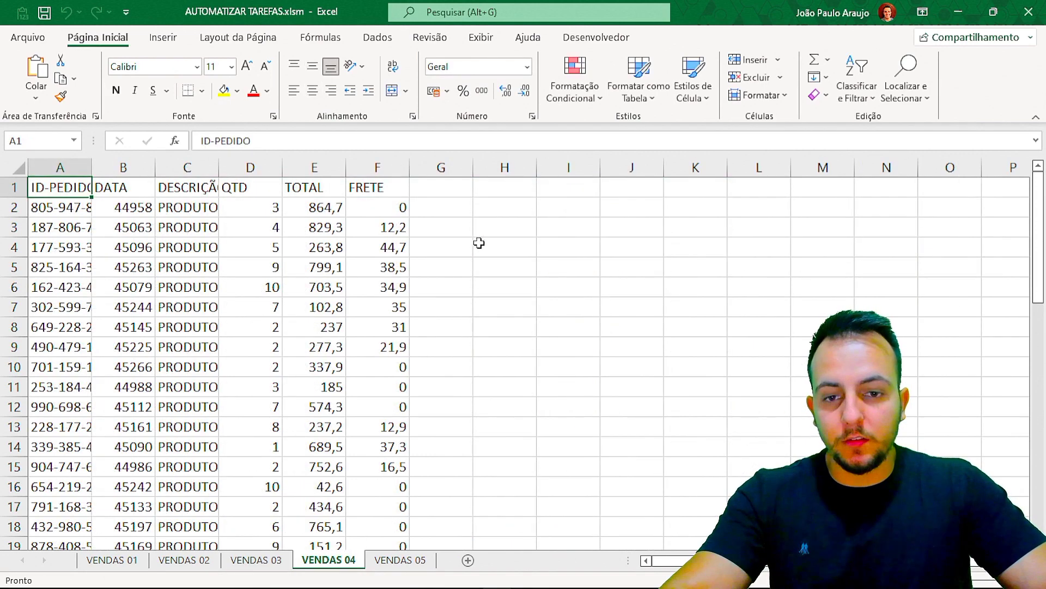
{"action": "left_click", "coordinate": [484, 223]}
{"action": "key", "text": "ctrl+v"}
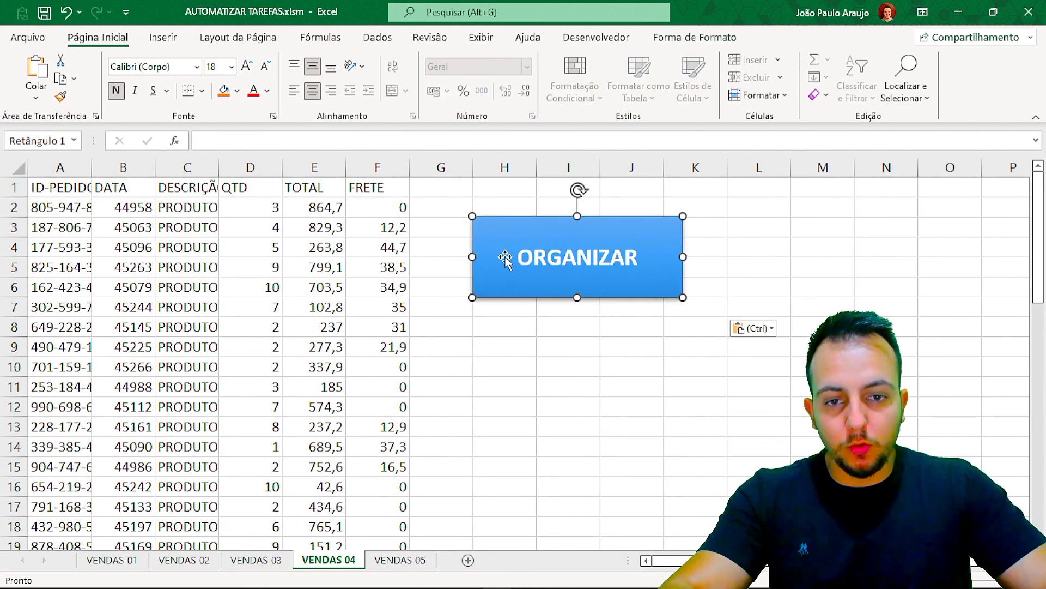
{"action": "left_click_drag", "start_coordinate": [553, 289], "coordinate": [698, 272]}
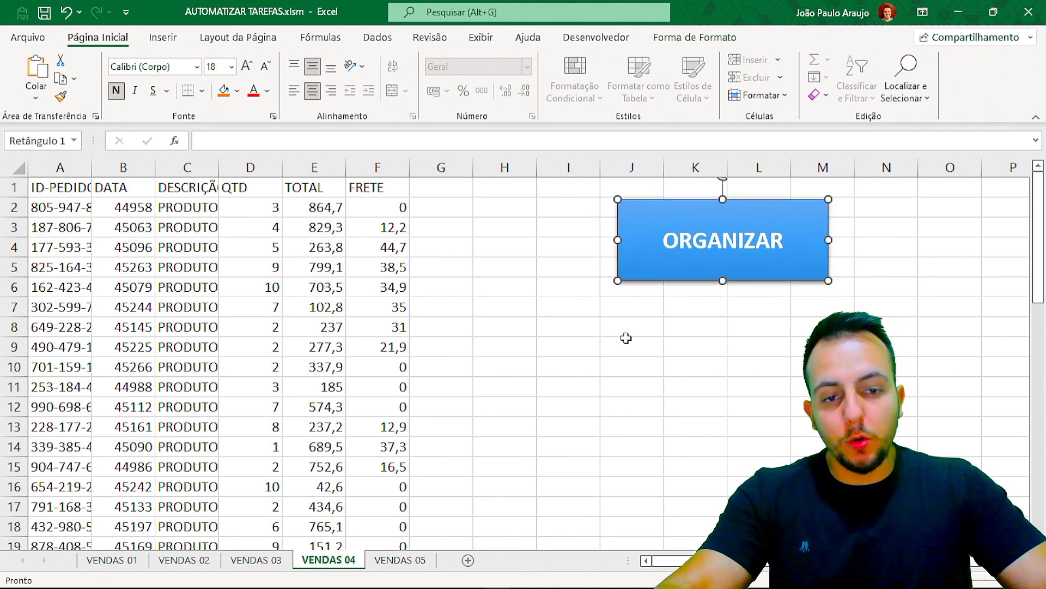
{"action": "key", "text": "Escape"}
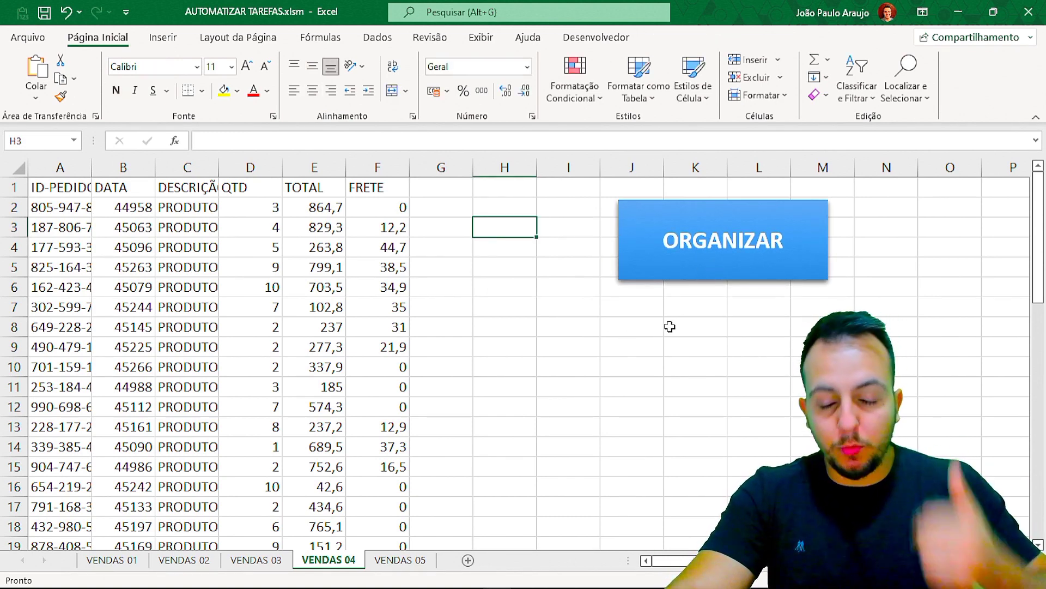
{"action": "key", "text": "ctrl+z"}
{"action": "key", "text": "ctrl+z"}
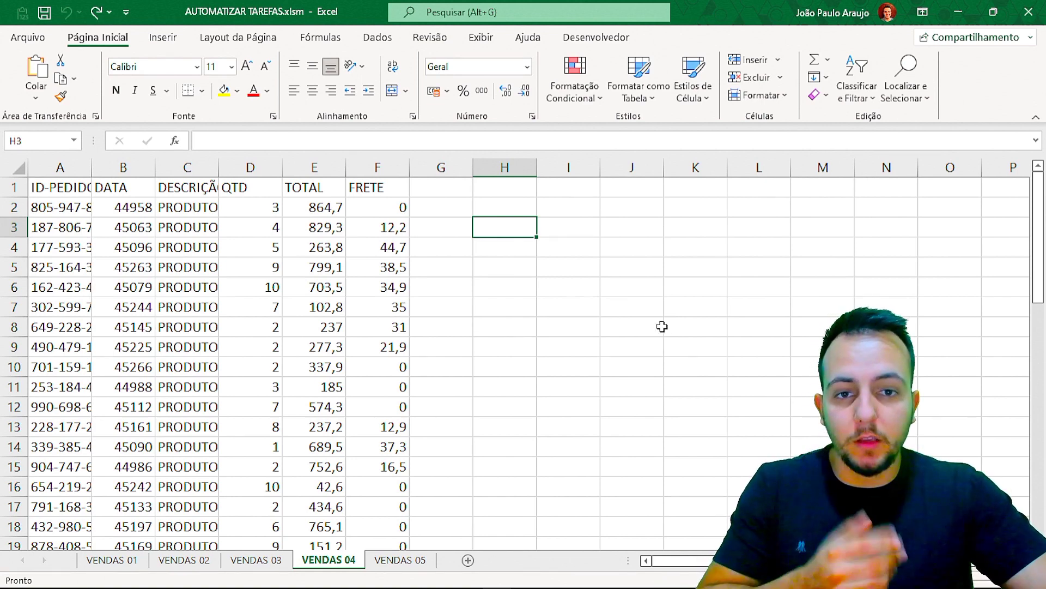
Run the NOVOORGANIZAR macro on the VENDAS 04 table from Desenvolvedor > Macros.
{"action": "left_click", "coordinate": [608, 48]}
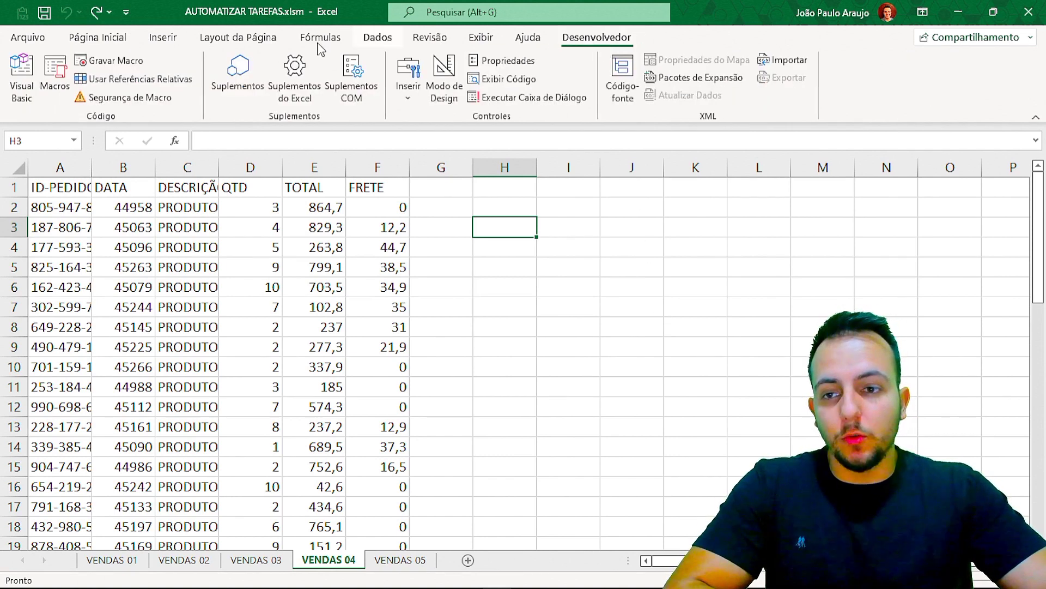
{"action": "left_click", "coordinate": [54, 73]}
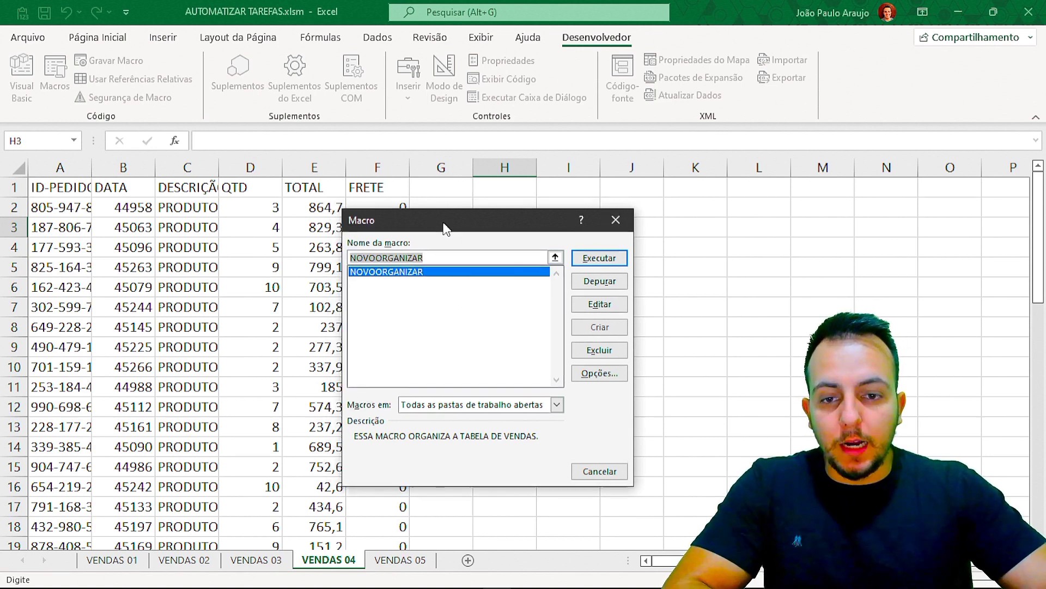
{"action": "left_click_drag", "start_coordinate": [435, 222], "coordinate": [555, 216]}
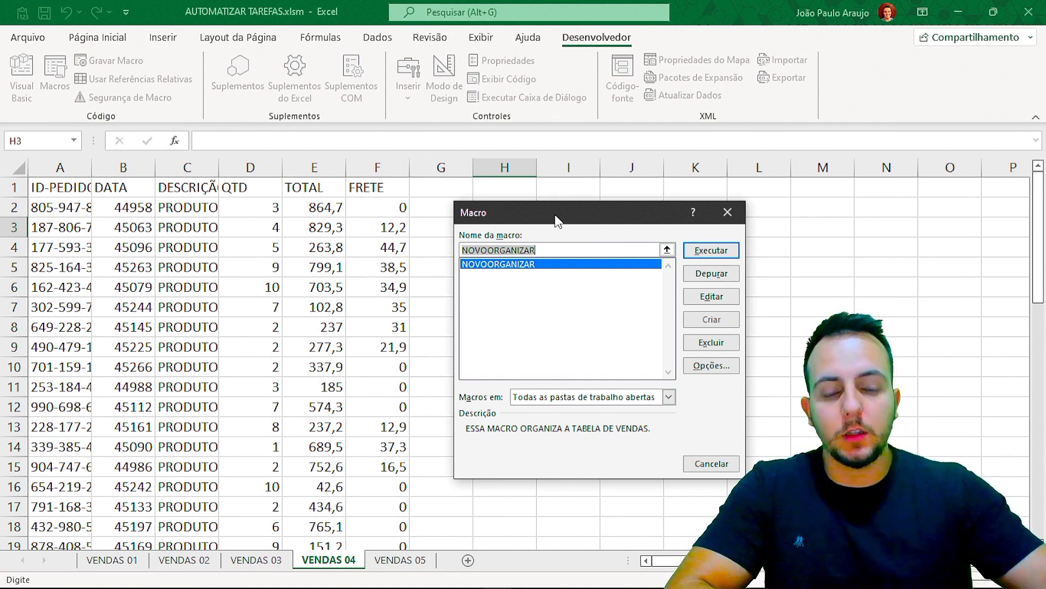
{"action": "left_click", "coordinate": [538, 266]}
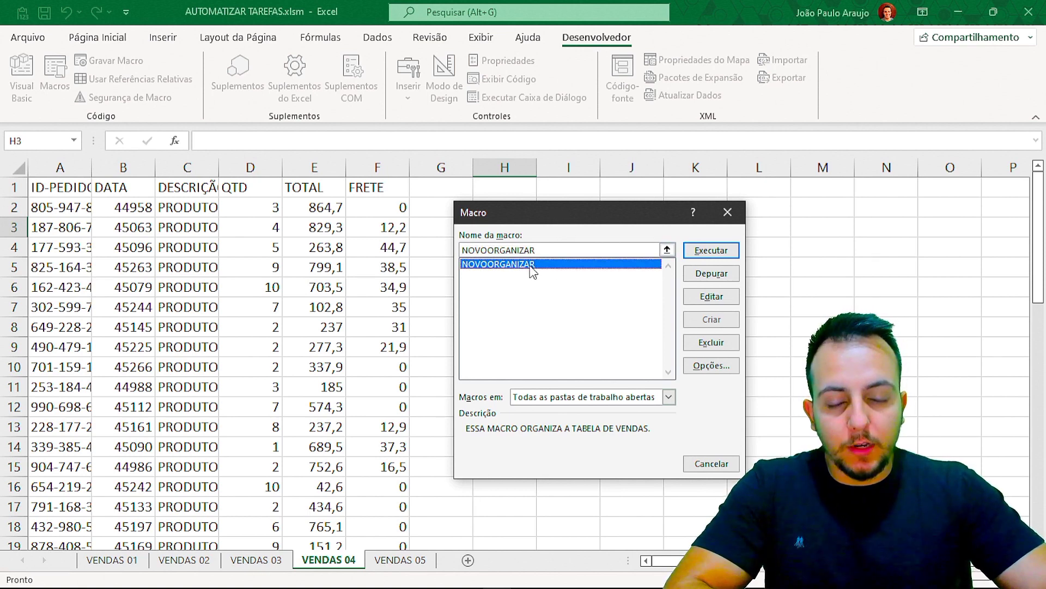
{"action": "left_click_drag", "start_coordinate": [540, 224], "coordinate": [523, 215]}
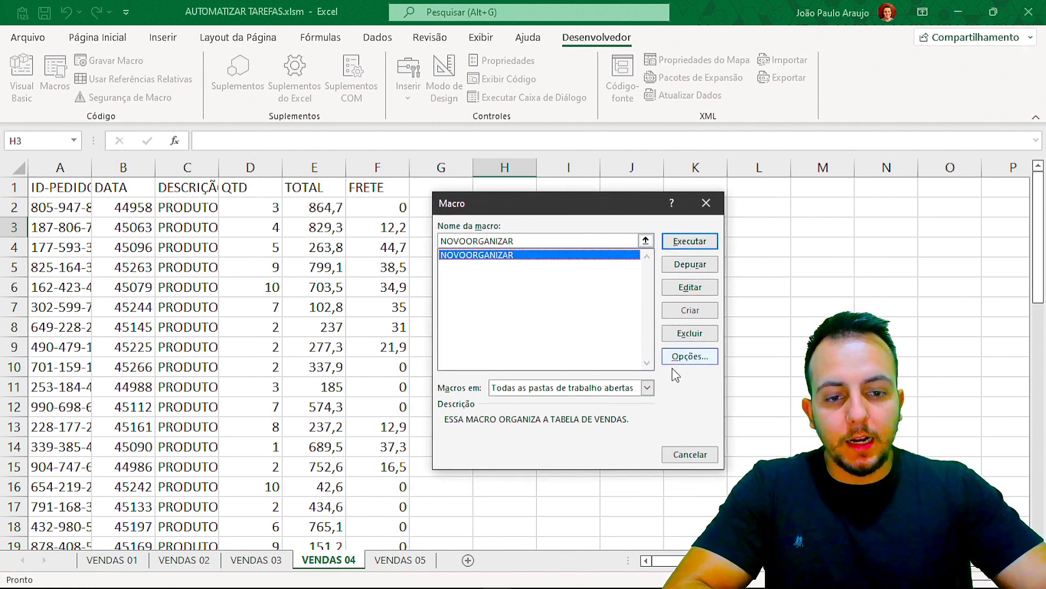
{"action": "left_click", "coordinate": [703, 248]}
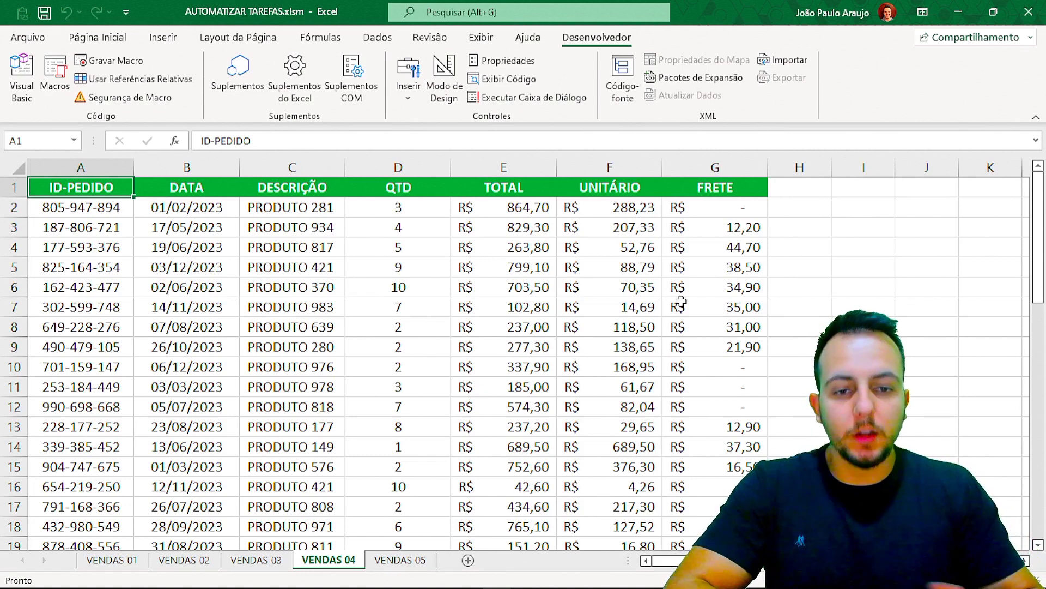
Check the UNITÁRIO formulas such as =E5/D5 in cells F5 to F12, then move to VENDAS 05.
{"action": "left_click", "coordinate": [632, 218]}
{"action": "left_click", "coordinate": [634, 269]}
{"action": "type", "text": "=E5/D5"}
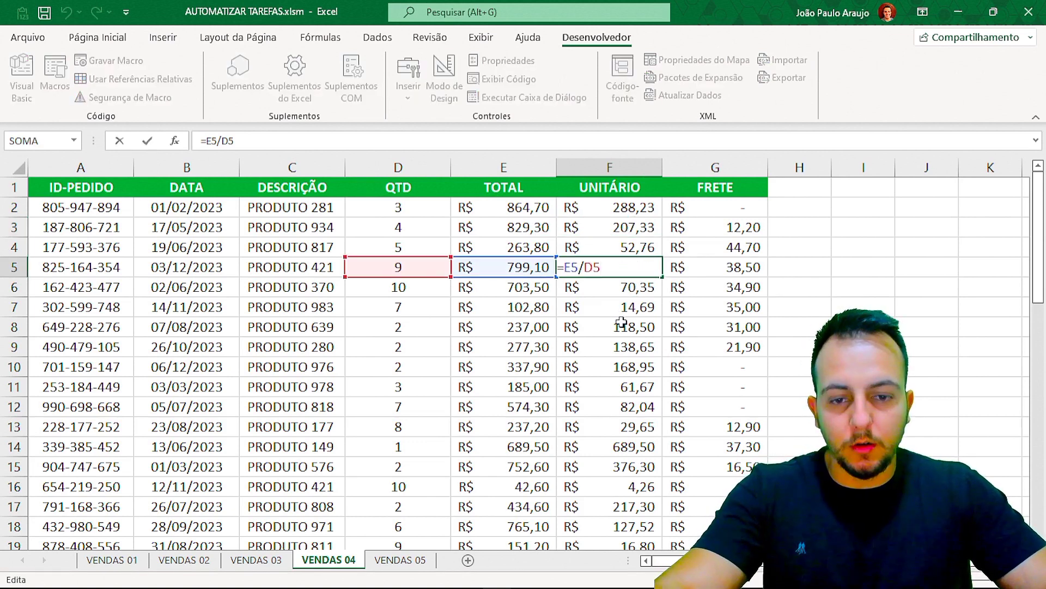
{"action": "key", "text": "Escape"}
{"action": "double_click", "coordinate": [620, 327]}
{"action": "key", "text": "Escape"}
{"action": "double_click", "coordinate": [618, 349]}
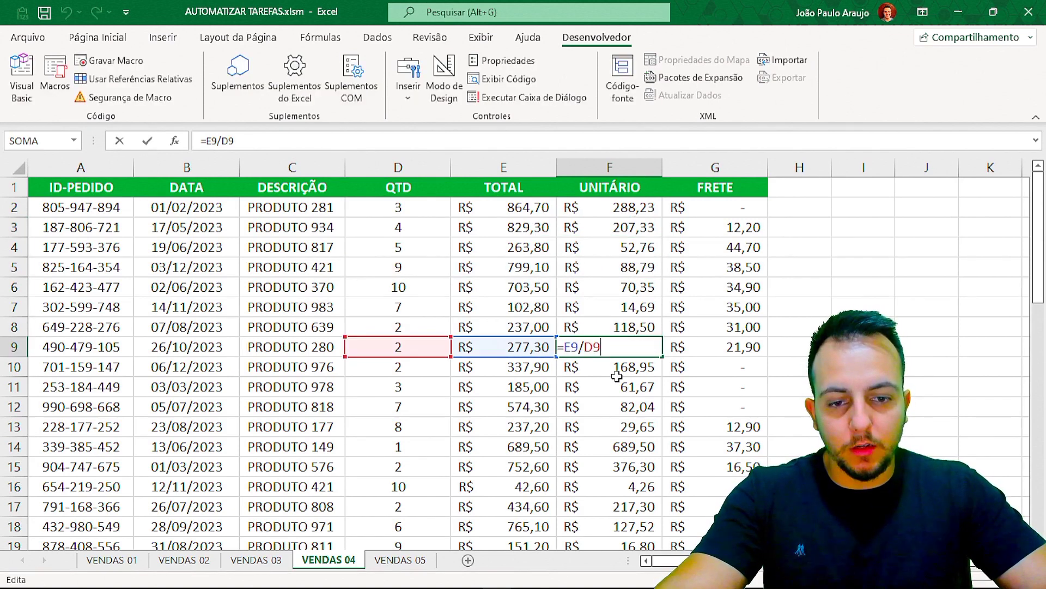
{"action": "key", "text": "Escape"}
{"action": "double_click", "coordinate": [616, 368]}
{"action": "key", "text": "Escape"}
{"action": "double_click", "coordinate": [607, 407]}
{"action": "key", "text": "Escape"}
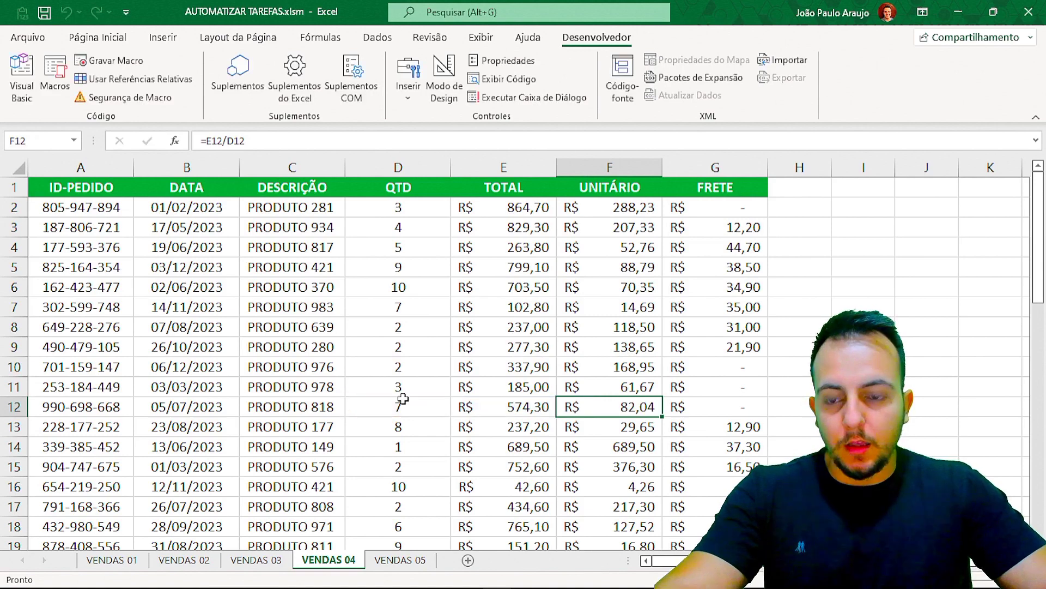
{"action": "left_click", "coordinate": [389, 560]}
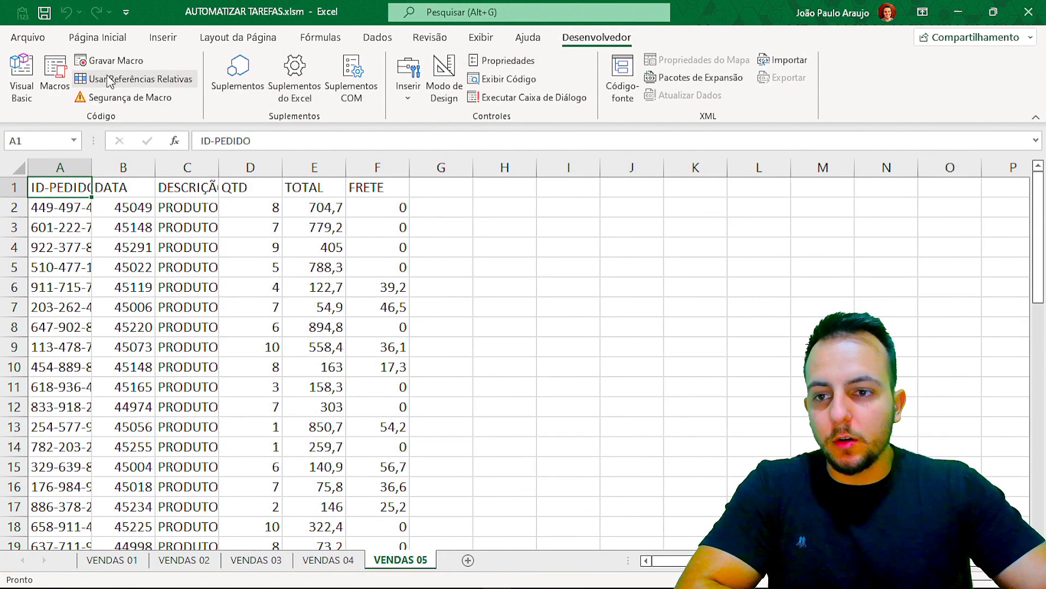
Run NOVOORGANIZAR on the VENDAS 05 table and check the converted date in B3.
{"action": "left_click", "coordinate": [55, 77]}
{"action": "left_click", "coordinate": [467, 256]}
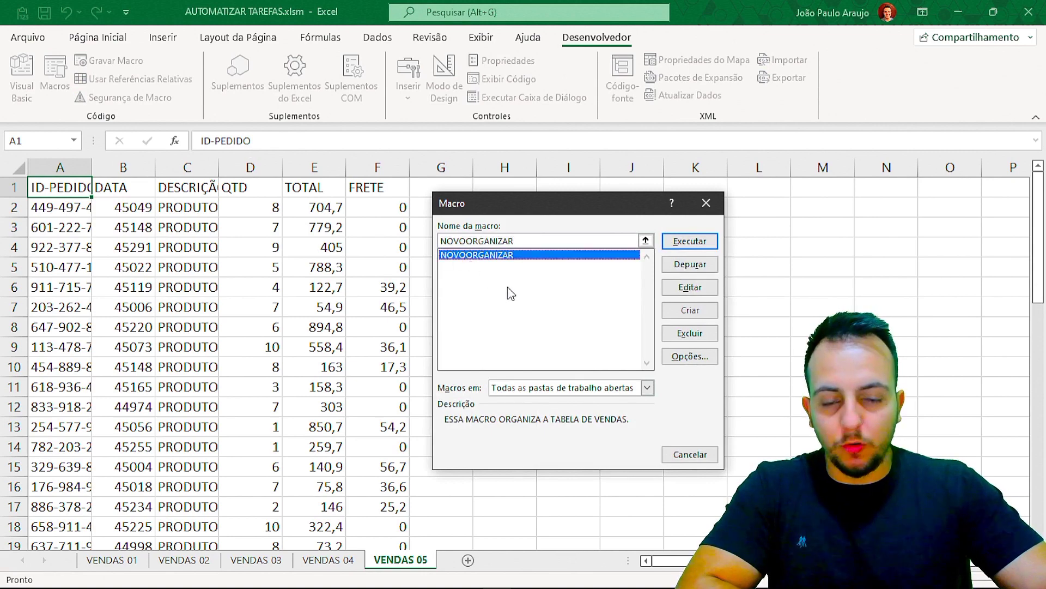
{"action": "double_click", "coordinate": [627, 256]}
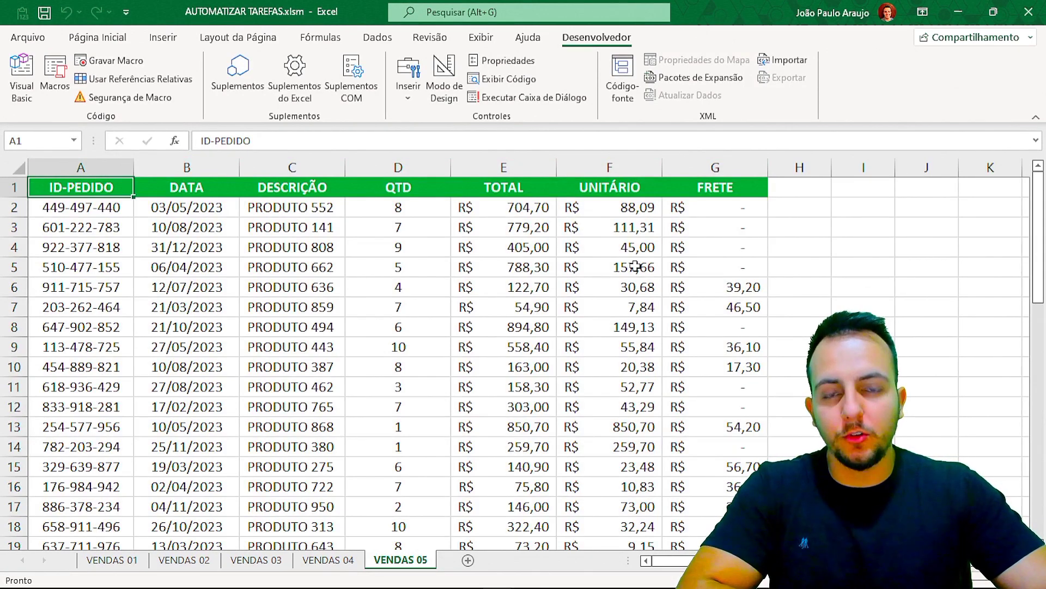
{"action": "left_click", "coordinate": [162, 225]}
{"action": "left_click", "coordinate": [111, 192]}
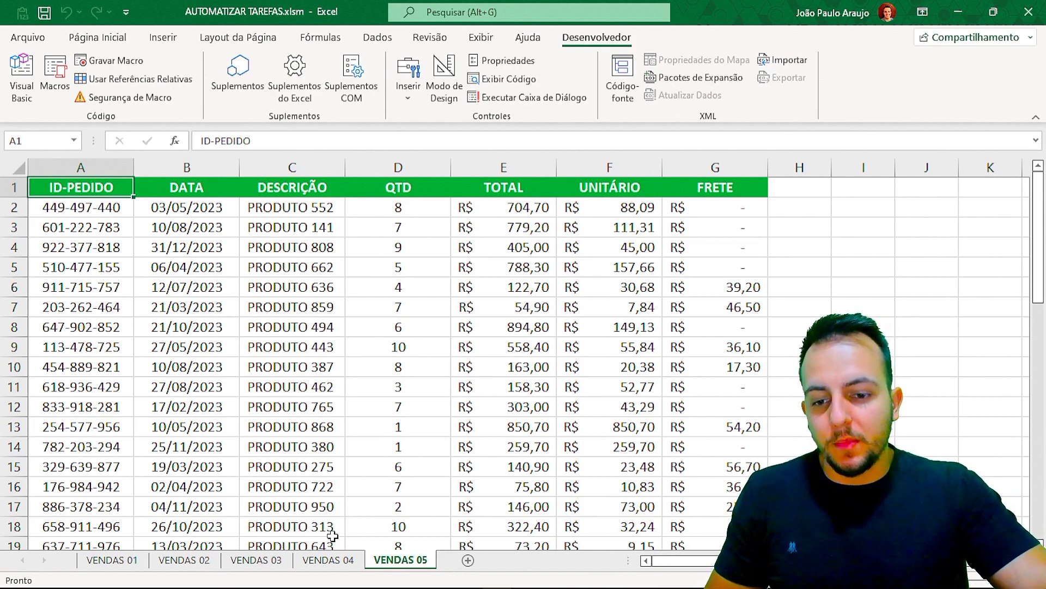
Review the formatted VENDAS 03, 04 and 05 sheets, ending on VENDAS 02.
{"action": "key", "text": "ctrl+Page_Up"}
{"action": "key", "text": "ctrl+Page_Up"}
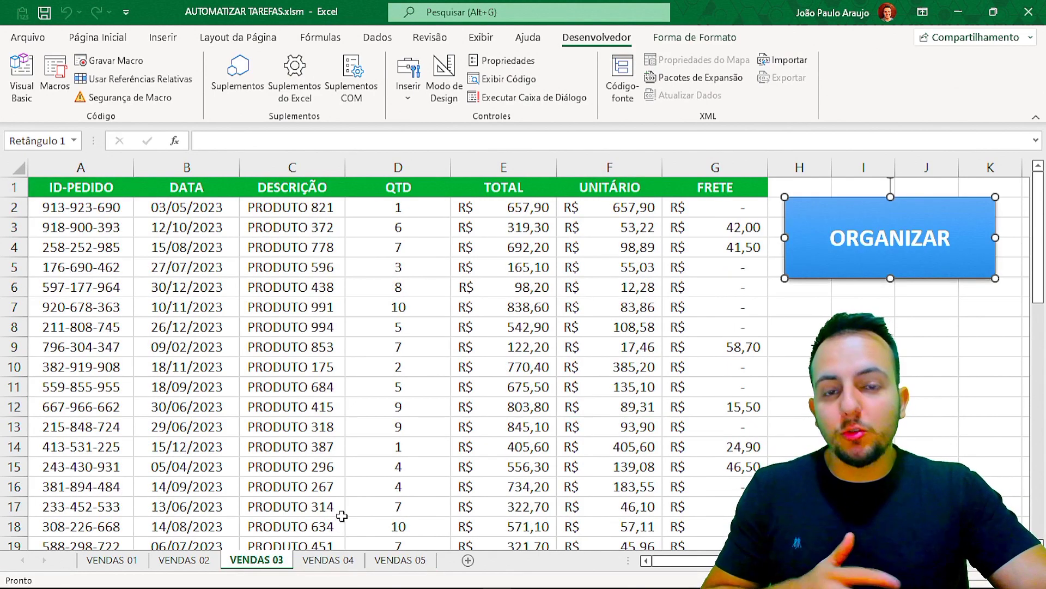
{"action": "left_click", "coordinate": [344, 556]}
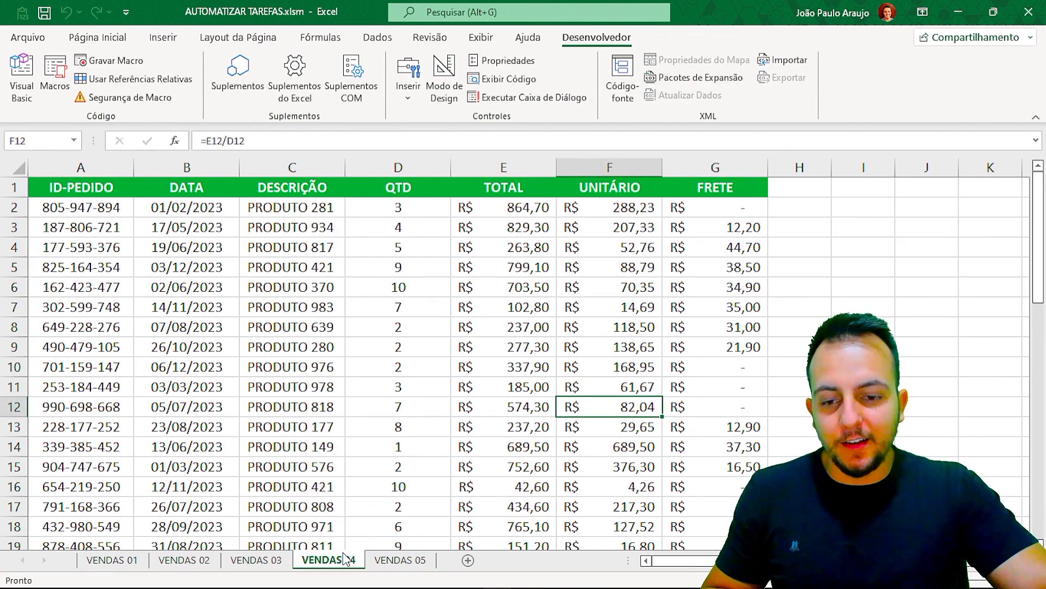
{"action": "left_click", "coordinate": [401, 561]}
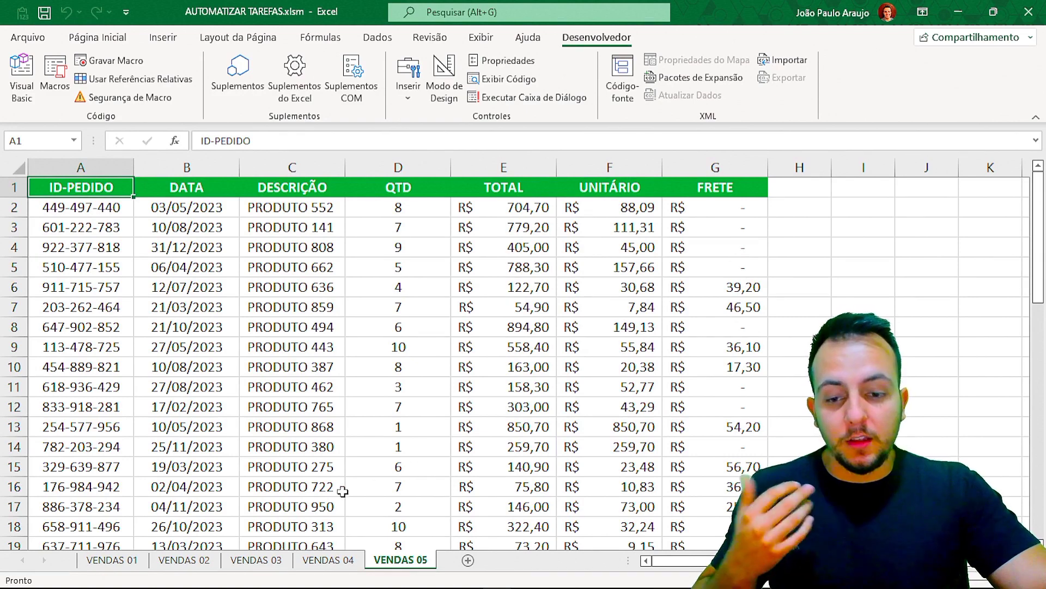
{"action": "left_click", "coordinate": [182, 560]}
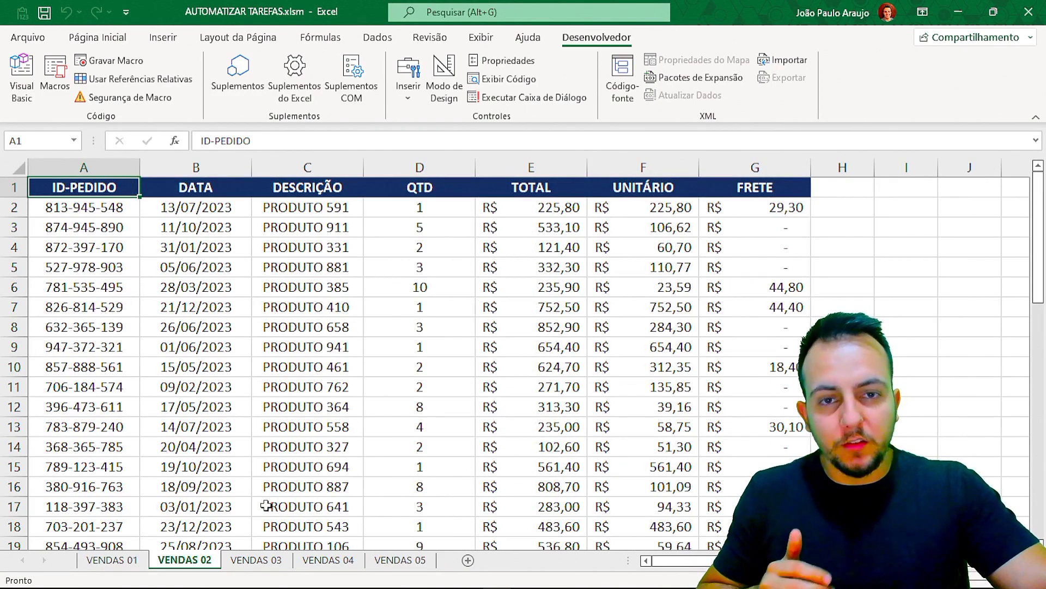